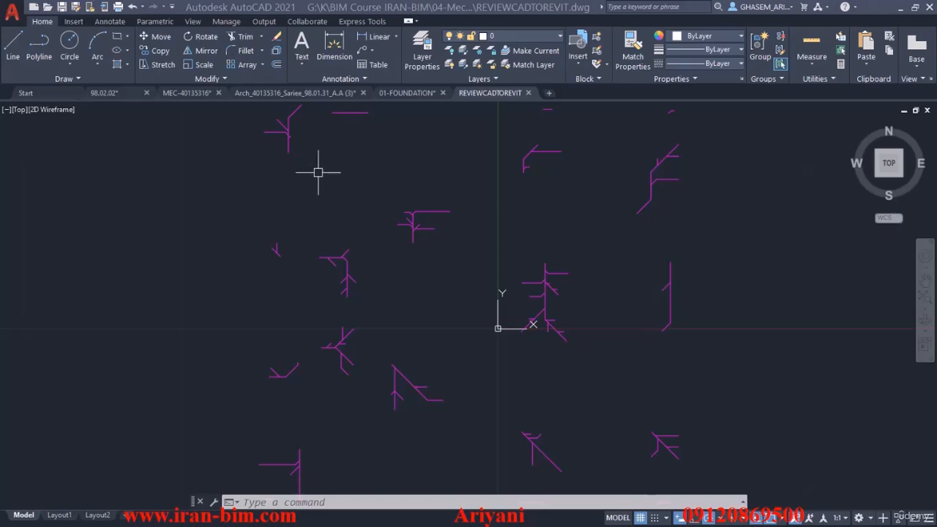
Examine the spacing where the upper-left and right diagonal branches join the central vertical pipe line, selecting both diagonals to highlight them
{"action": "left_click", "coordinate": [650, 500]}
{"action": "scroll", "coordinate": [546, 317], "scroll_direction": "up", "scroll_amount": 5}
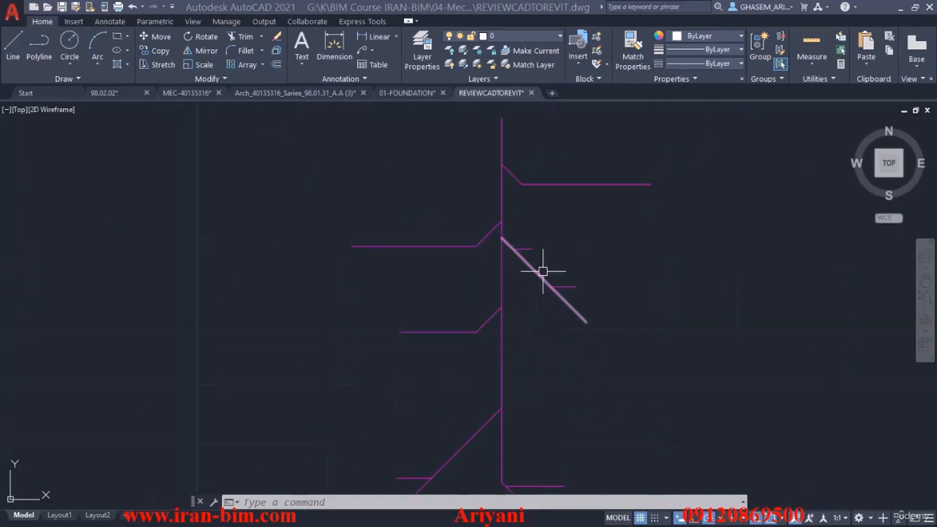
{"action": "scroll", "coordinate": [511, 231], "scroll_direction": "up", "scroll_amount": 2}
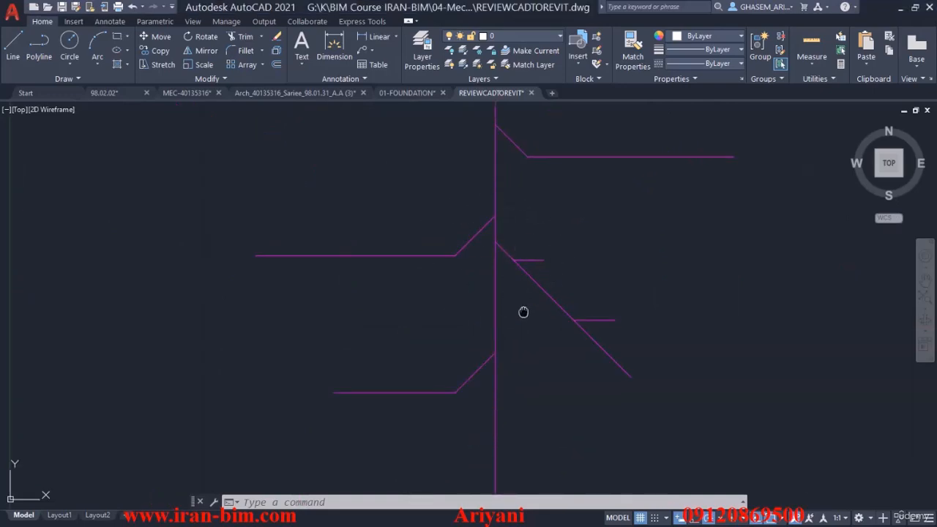
{"action": "middle_click_drag", "start_coordinate": [524, 314], "coordinate": [528, 321]}
{"action": "scroll", "coordinate": [511, 290], "scroll_direction": "up", "scroll_amount": 2}
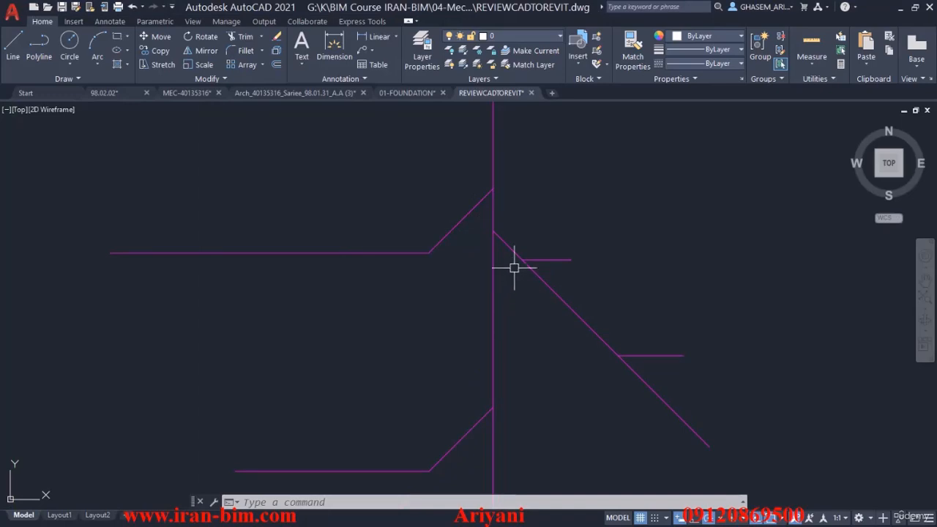
{"action": "middle_click_drag", "start_coordinate": [512, 217], "coordinate": [526, 301]}
{"action": "scroll", "coordinate": [524, 300], "scroll_direction": "up", "scroll_amount": 2}
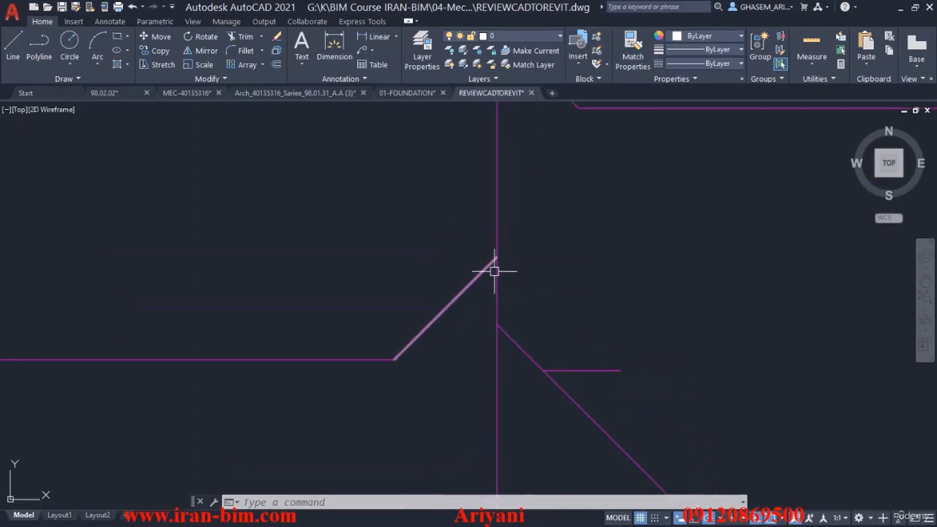
{"action": "scroll", "coordinate": [487, 297], "scroll_direction": "down", "scroll_amount": 4}
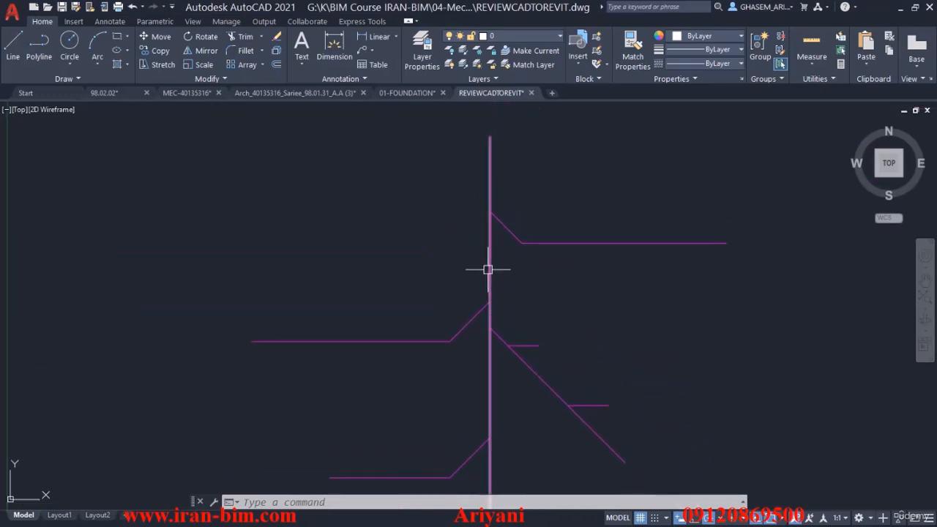
{"action": "scroll", "coordinate": [483, 374], "scroll_direction": "up", "scroll_amount": 4}
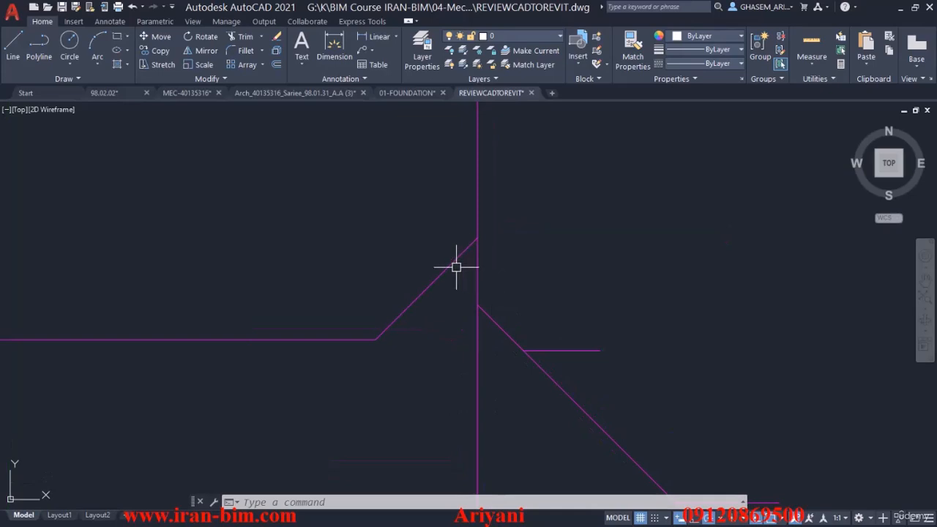
{"action": "left_click", "coordinate": [476, 237]}
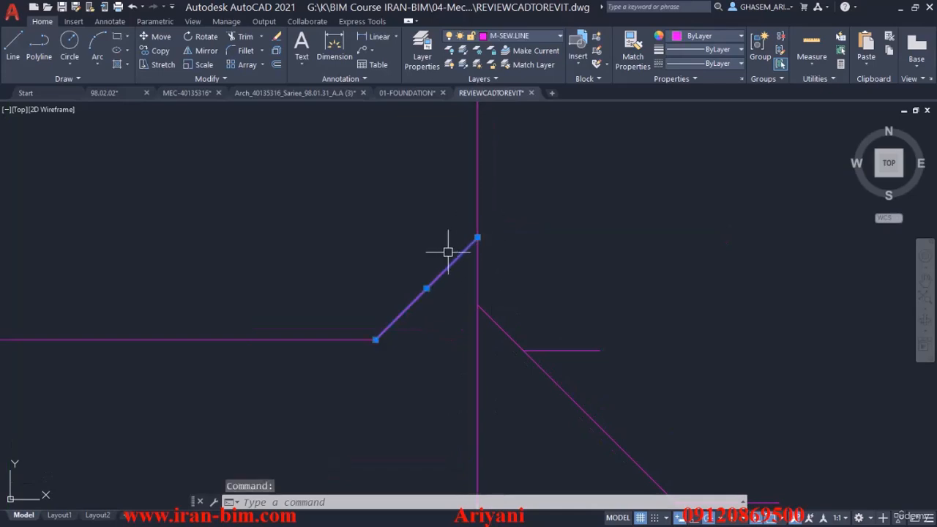
{"action": "left_click", "coordinate": [483, 308]}
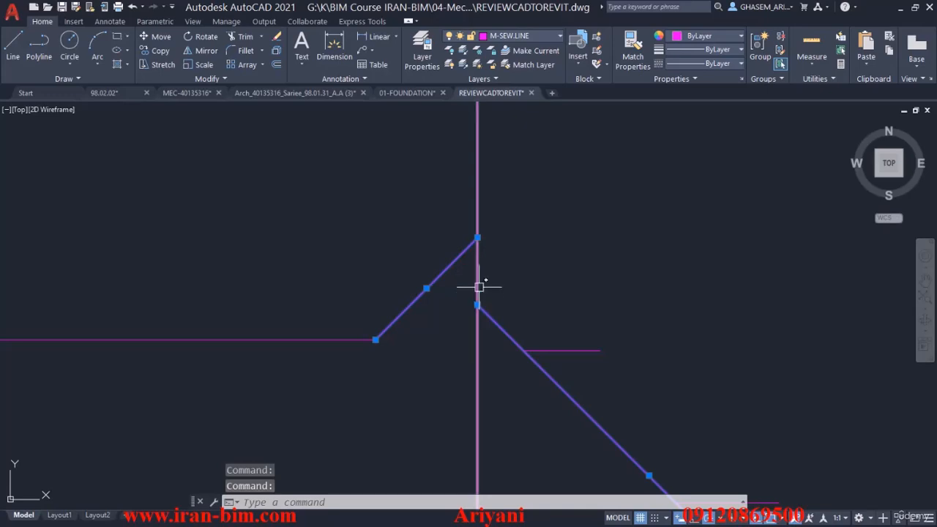
{"action": "scroll", "coordinate": [483, 307], "scroll_direction": "down", "scroll_amount": 2}
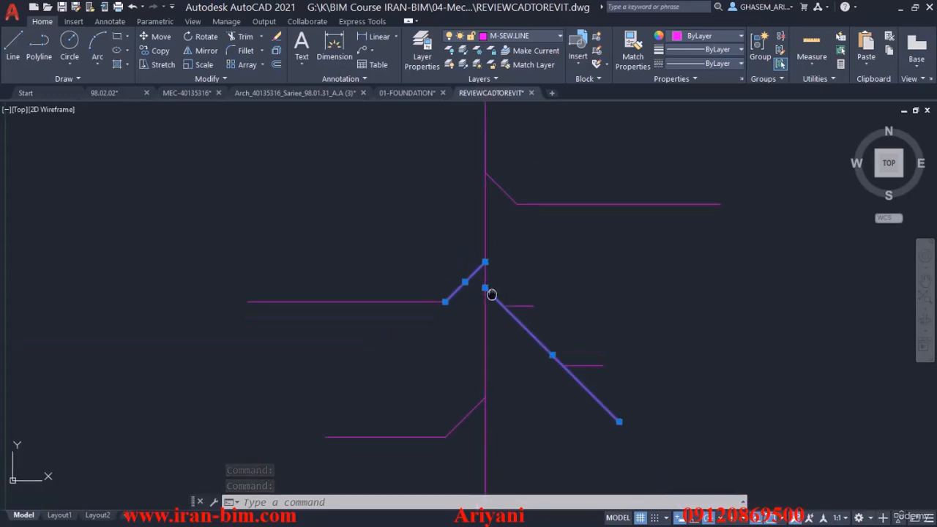
{"action": "left_click", "coordinate": [484, 278]}
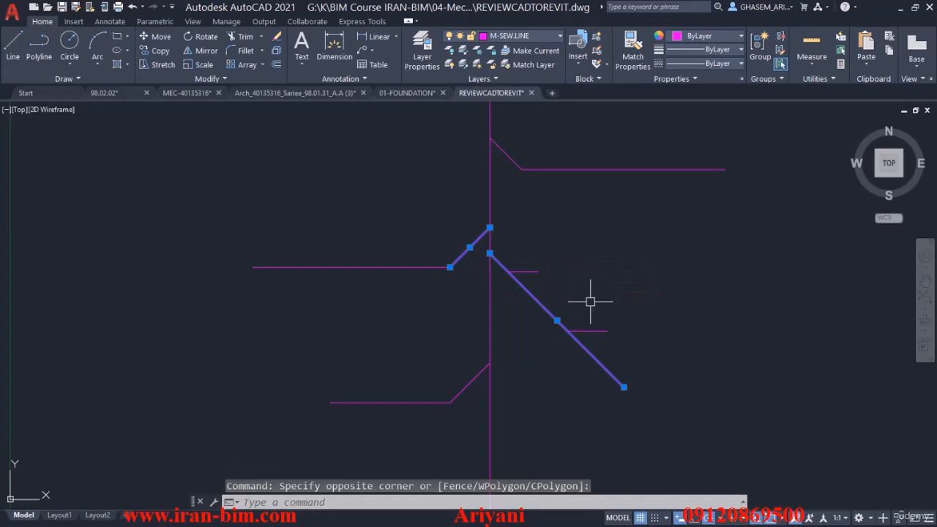
{"action": "key", "text": "Escape"}
{"action": "key", "text": "Escape"}
Move the right diagonal branch with its short side lines a little down along the vertical pipe line
{"action": "type", "text": "m"}
{"action": "key", "text": "Return"}
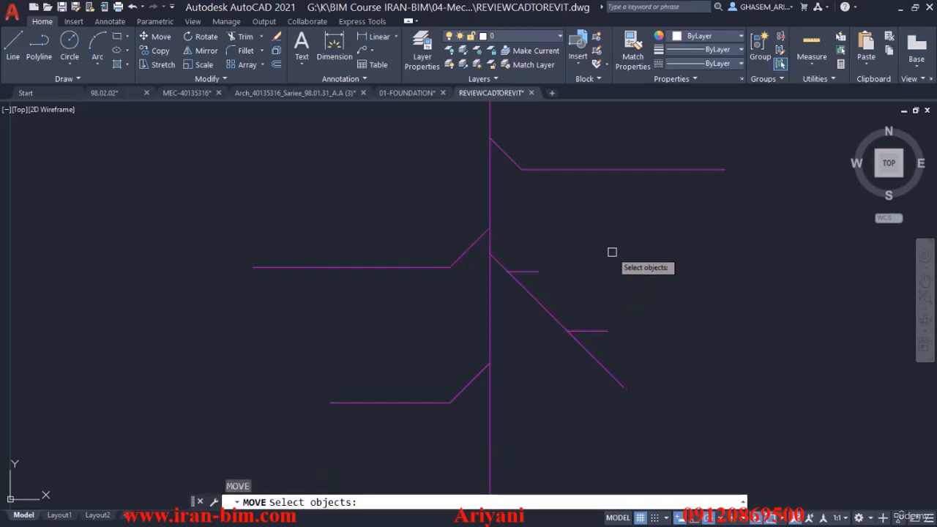
{"action": "left_click", "coordinate": [608, 253]}
{"action": "left_click", "coordinate": [520, 377]}
{"action": "key", "text": "Return"}
{"action": "left_click", "coordinate": [684, 273]}
{"action": "left_click", "coordinate": [683, 310]}
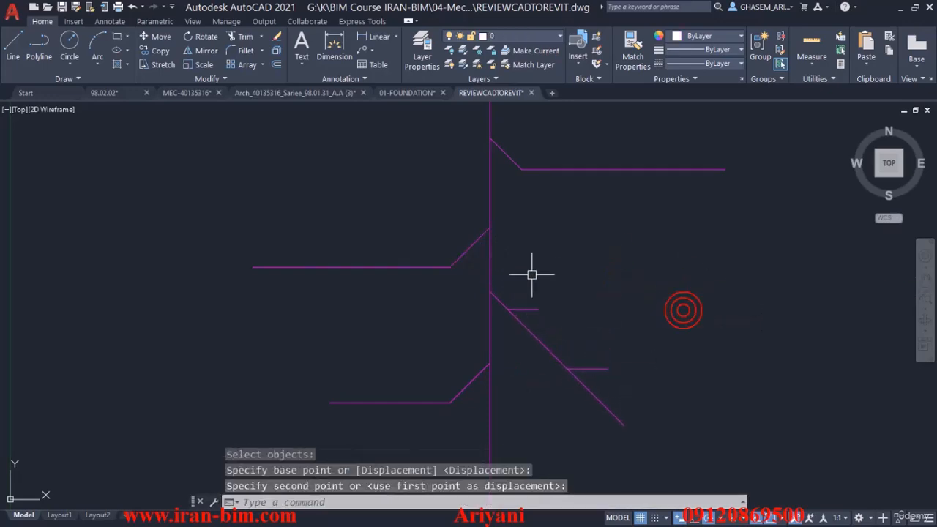
Move the opposite left branch, diagonal and horizontal line together, slightly up along the vertical pipe line
{"action": "key", "text": "Return"}
{"action": "key", "text": "Return"}
{"action": "left_click", "coordinate": [468, 224]}
{"action": "left_click", "coordinate": [431, 281]}
{"action": "key", "text": "Return"}
{"action": "left_click", "coordinate": [424, 320]}
{"action": "left_click", "coordinate": [423, 298]}
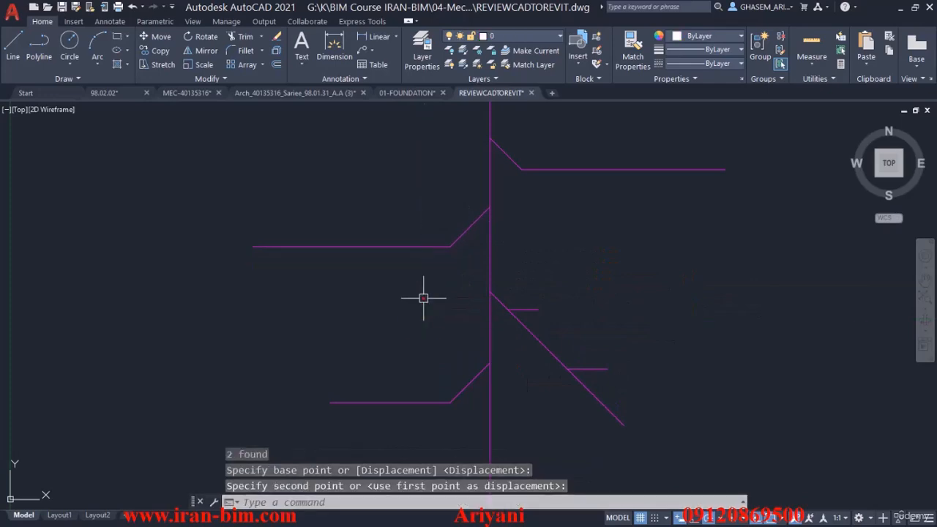
Undo the moves of the left and right branches
{"action": "key", "text": "ctrl+z"}
{"action": "key", "text": "ctrl+z"}
{"action": "key", "text": "ctrl+z"}
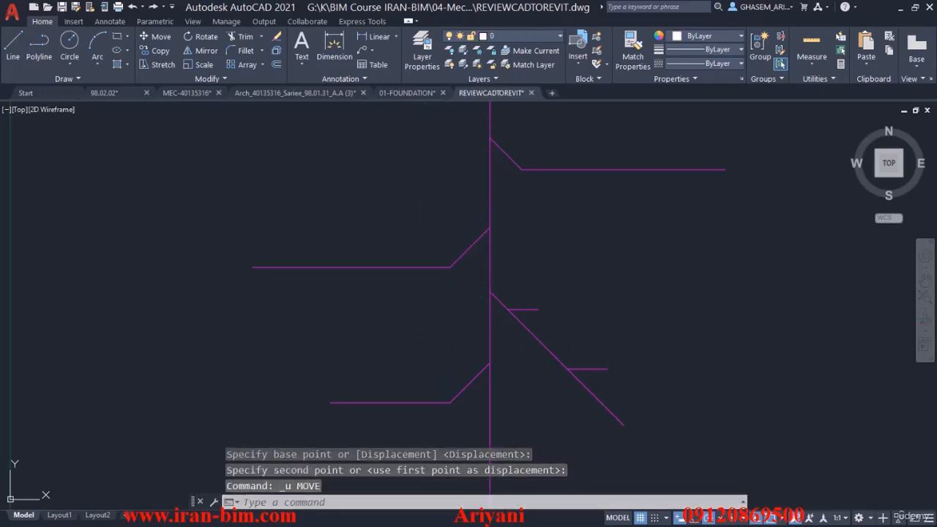
Examine the remaining branch junctions along the vertical pipe line, including the corner at its lower end
{"action": "scroll", "coordinate": [494, 255], "scroll_direction": "up", "scroll_amount": 2}
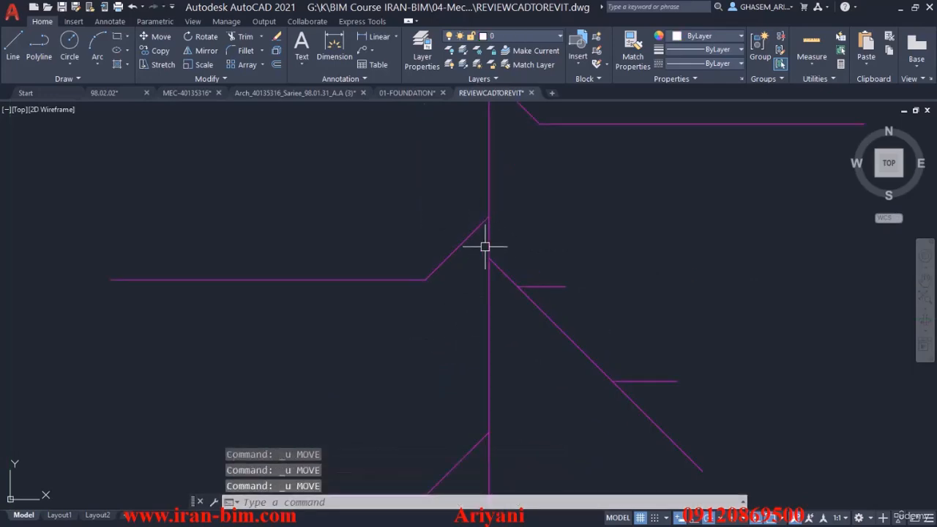
{"action": "scroll", "coordinate": [491, 247], "scroll_direction": "down", "scroll_amount": 4}
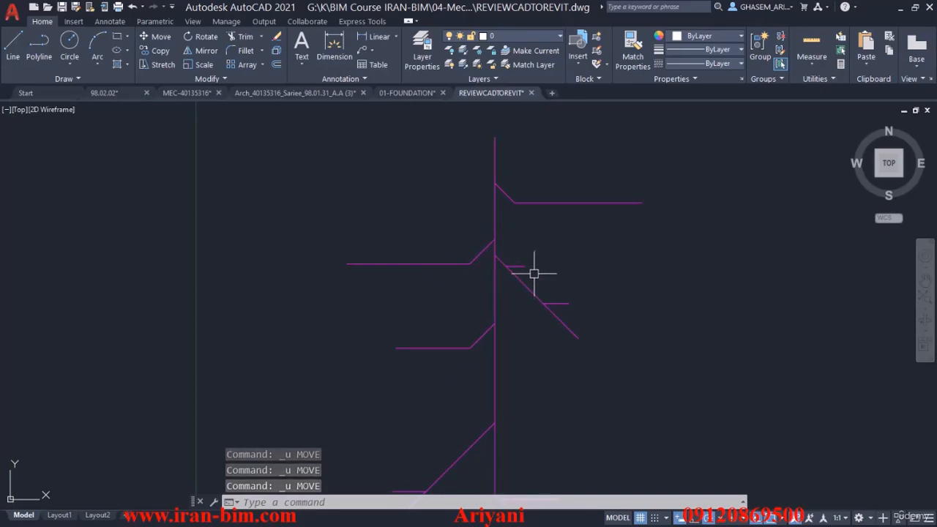
{"action": "scroll", "coordinate": [535, 273], "scroll_direction": "down", "scroll_amount": 2}
{"action": "scroll", "coordinate": [466, 440], "scroll_direction": "up", "scroll_amount": 4}
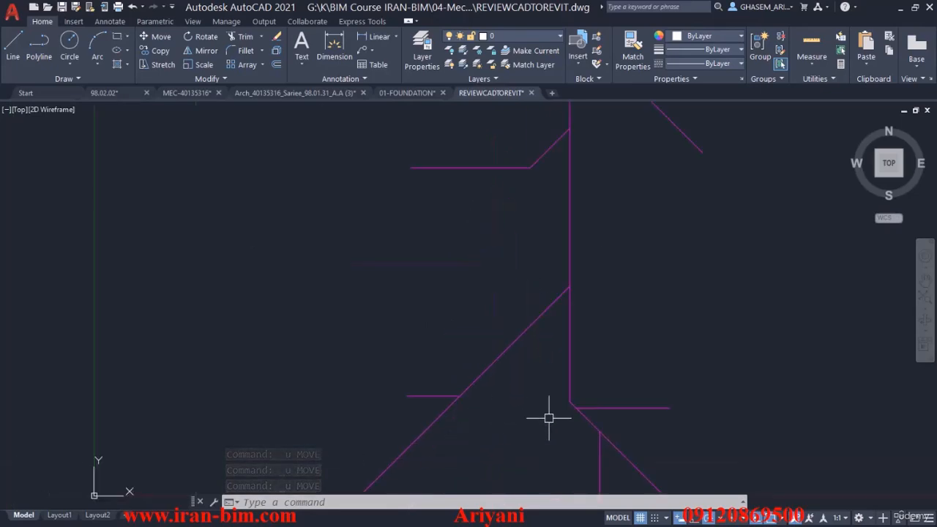
{"action": "scroll", "coordinate": [549, 418], "scroll_direction": "up", "scroll_amount": 4}
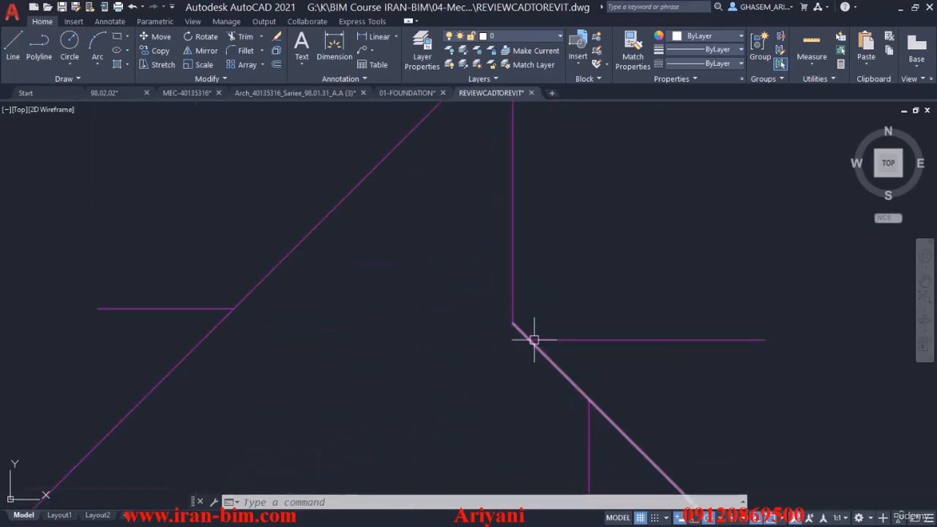
{"action": "scroll", "coordinate": [535, 340], "scroll_direction": "down", "scroll_amount": 3}
{"action": "scroll", "coordinate": [584, 264], "scroll_direction": "down", "scroll_amount": 3}
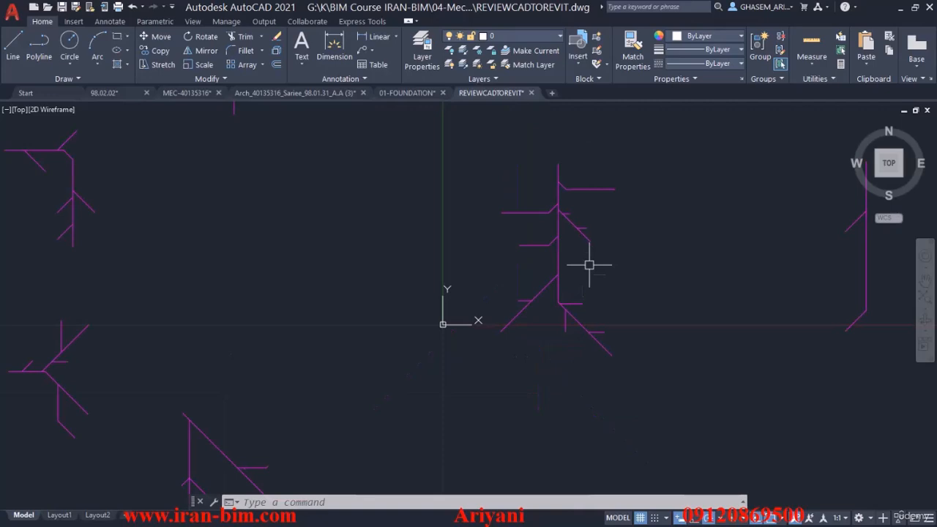
Save the REVIEWCADTOREVIT drawing
{"action": "middle_click", "coordinate": [597, 220]}
{"action": "middle_click", "coordinate": [597, 220]}
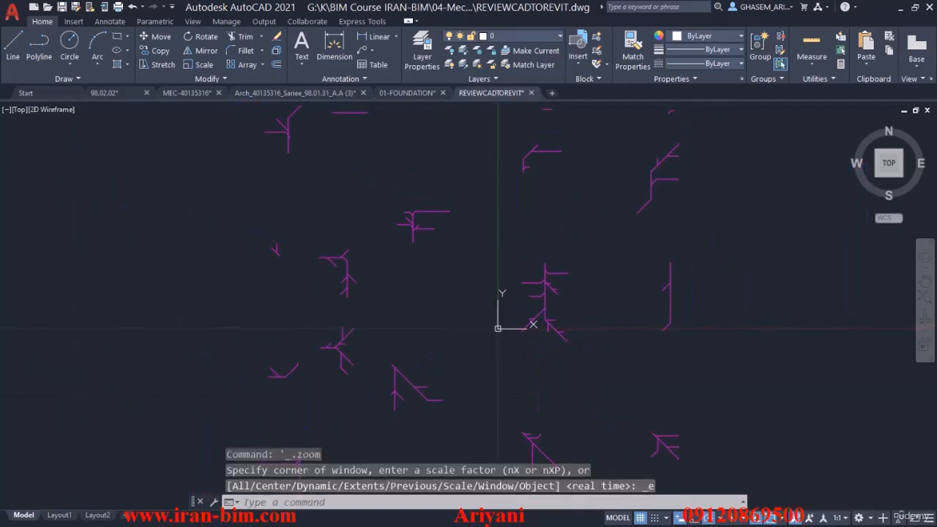
{"action": "key", "text": "ctrl+s"}
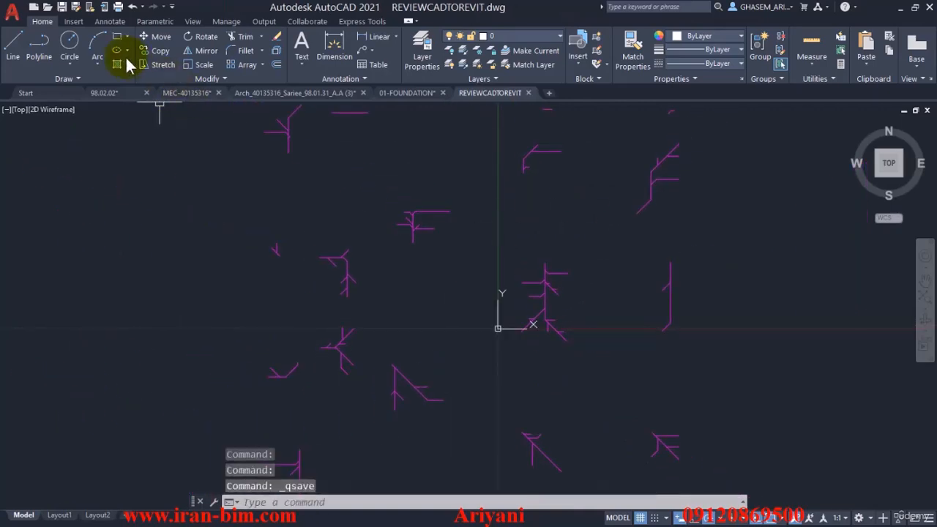
Start the Data Extraction wizard and create a new extraction without using a previous one as template
{"action": "left_click", "coordinate": [73, 22]}
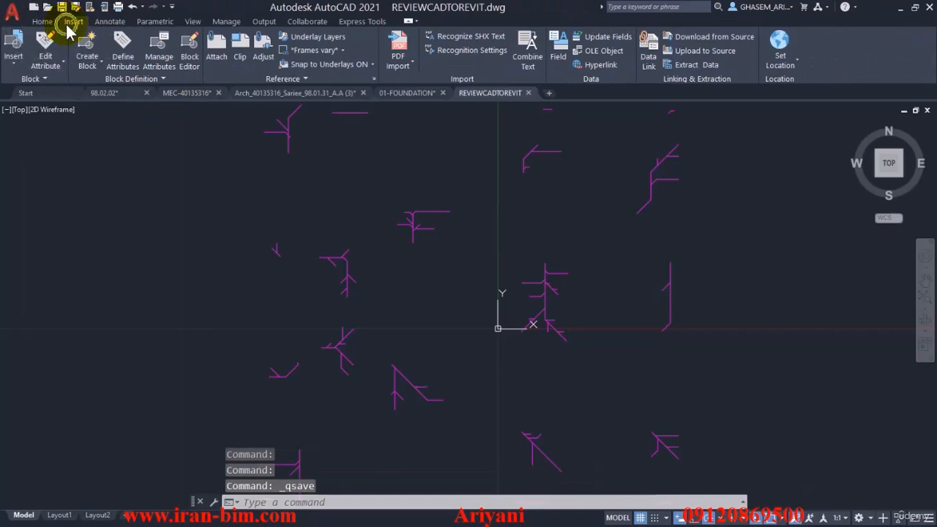
{"action": "left_click", "coordinate": [686, 66]}
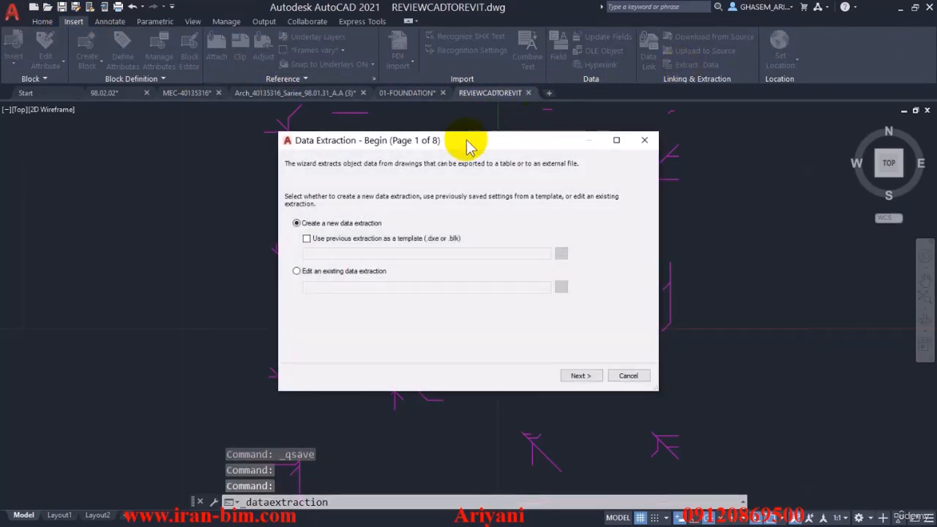
{"action": "left_click", "coordinate": [307, 239]}
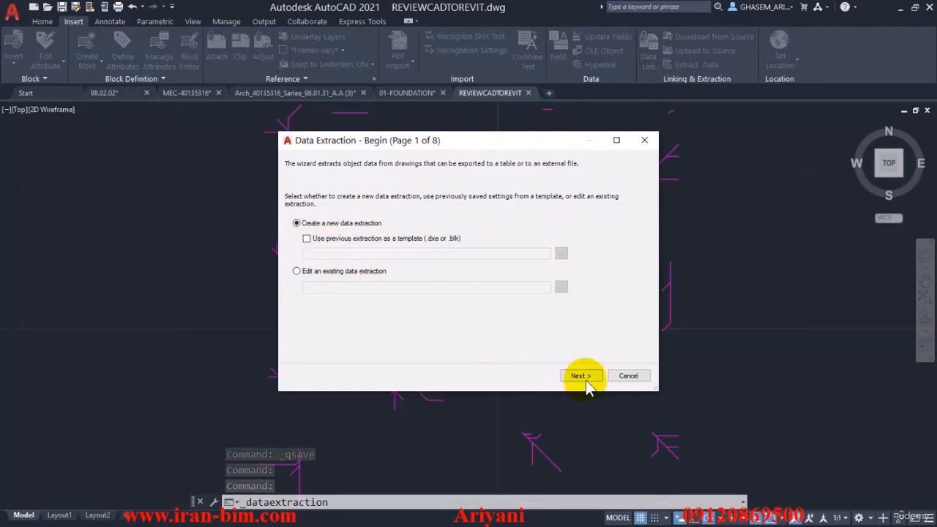
{"action": "left_click", "coordinate": [580, 376]}
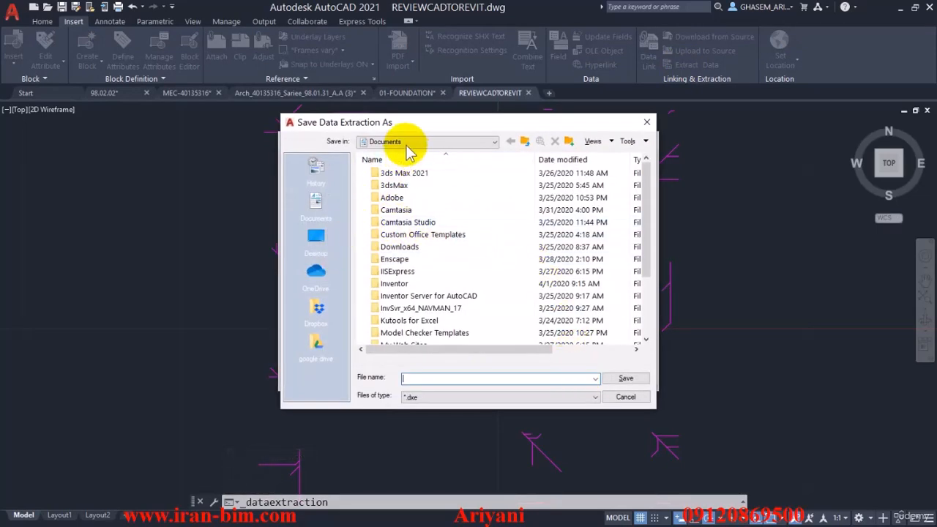
Set the extraction's save location to G:\K\BIM Course IRAN-BIM\04-Mechanical\FILES\REVIEW CAD FILES
{"action": "left_click", "coordinate": [407, 142]}
{"action": "left_click", "coordinate": [442, 234]}
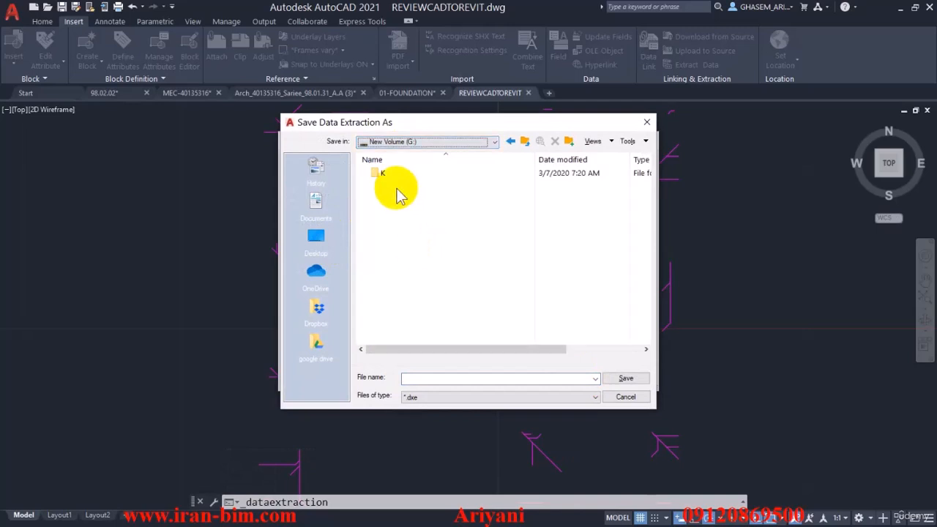
{"action": "double_click", "coordinate": [392, 183]}
{"action": "double_click", "coordinate": [416, 334]}
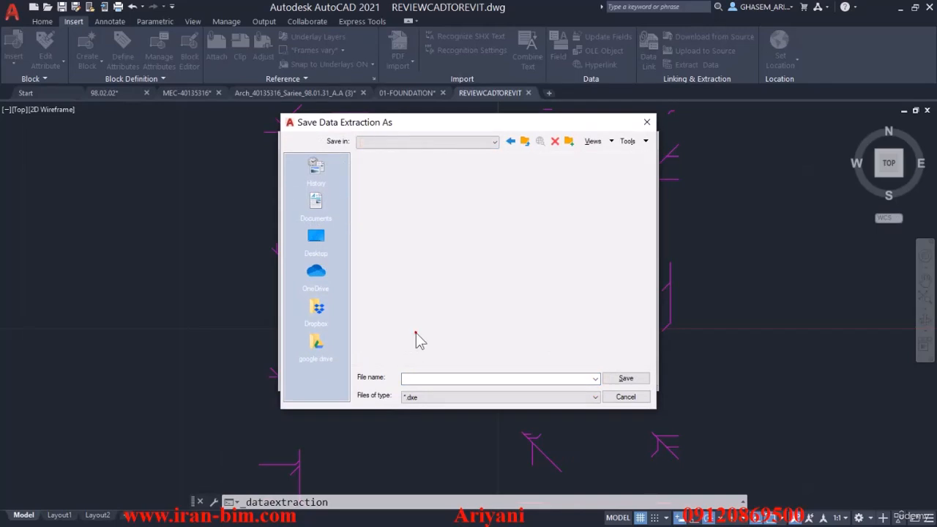
{"action": "double_click", "coordinate": [391, 209]}
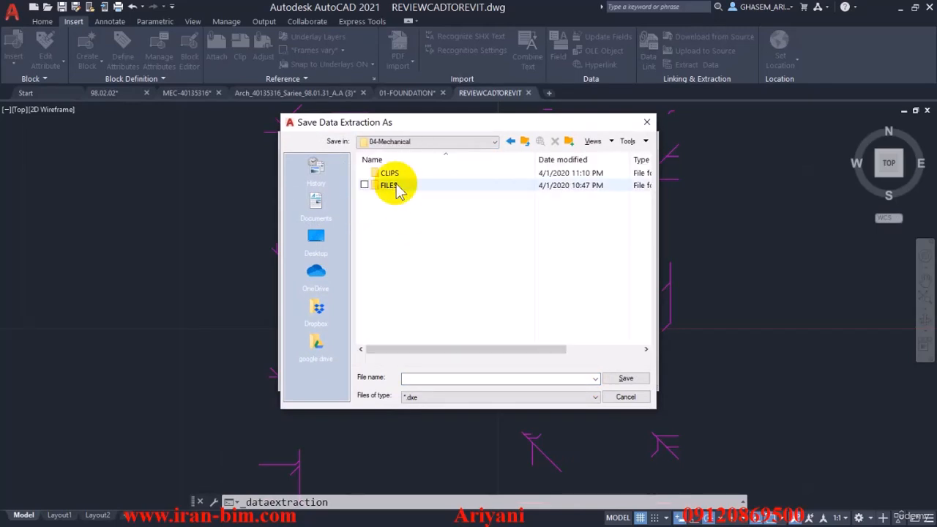
{"action": "double_click", "coordinate": [392, 185]}
{"action": "double_click", "coordinate": [397, 197]}
Name the data extraction file REVIEW and save it
{"action": "left_click", "coordinate": [423, 378]}
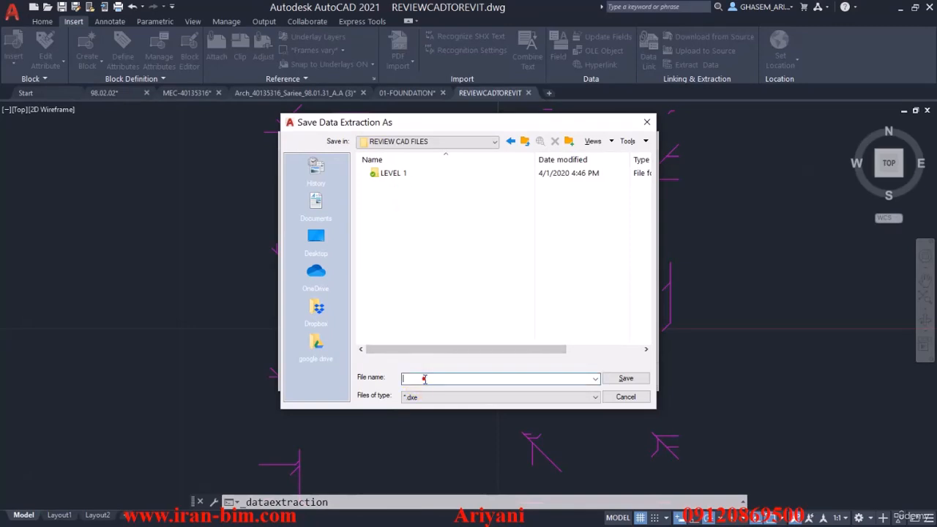
{"action": "type", "text": "REVIT"}
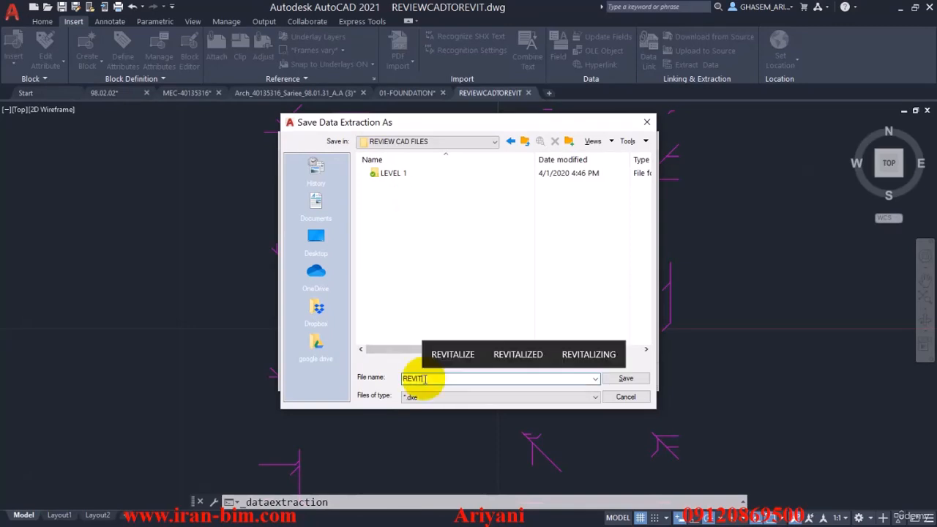
{"action": "left_click_drag", "start_coordinate": [424, 378], "coordinate": [388, 380]}
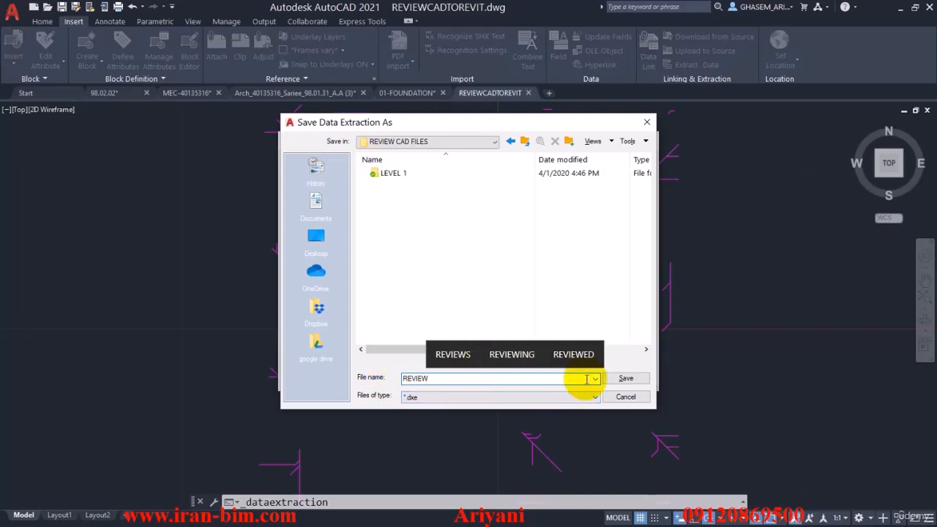
{"action": "left_click", "coordinate": [615, 379]}
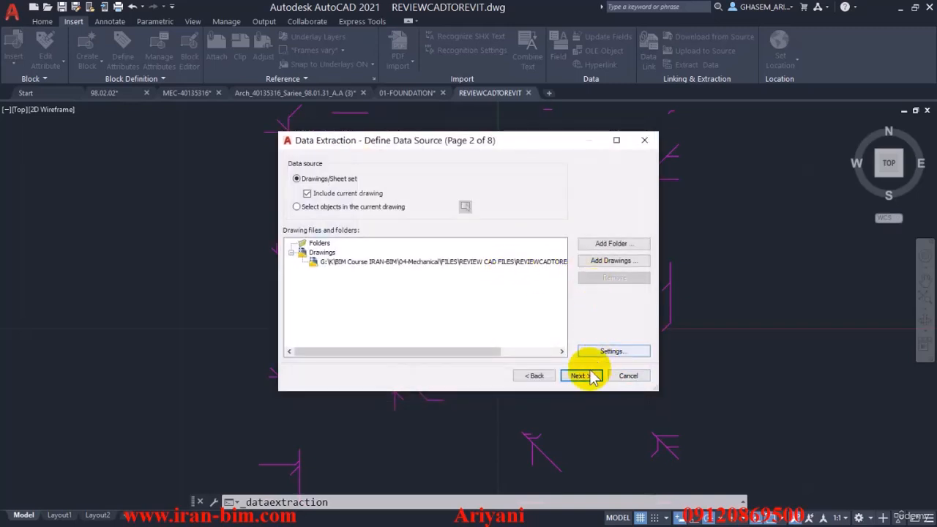
Accept the current drawing and its Line objects as data source, and limit the extracted properties to the Geometry category
{"action": "left_click", "coordinate": [582, 375]}
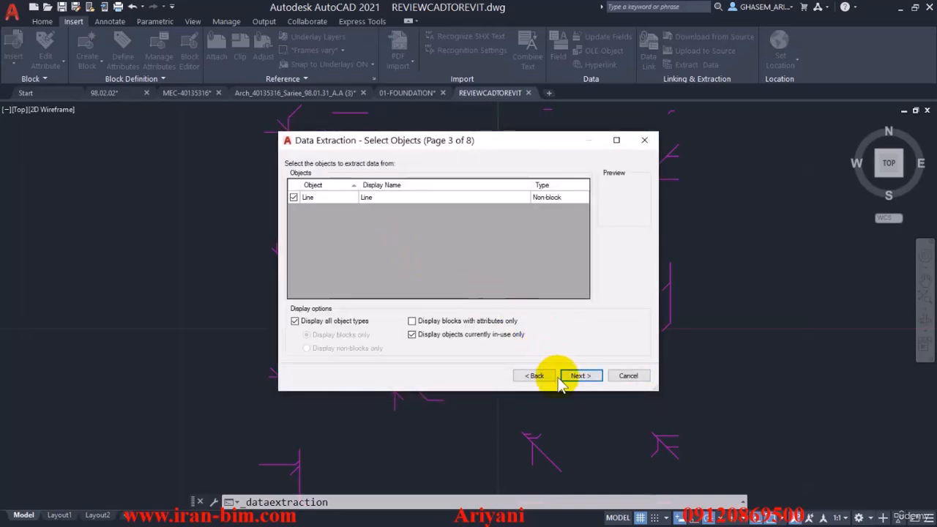
{"action": "left_click", "coordinate": [578, 376]}
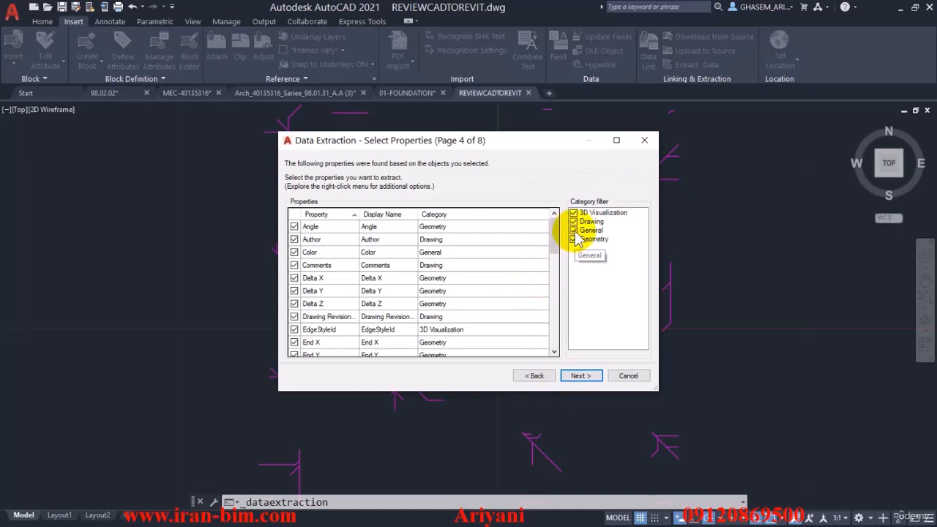
{"action": "left_click", "coordinate": [573, 230]}
{"action": "left_click", "coordinate": [573, 221]}
{"action": "left_click", "coordinate": [573, 212]}
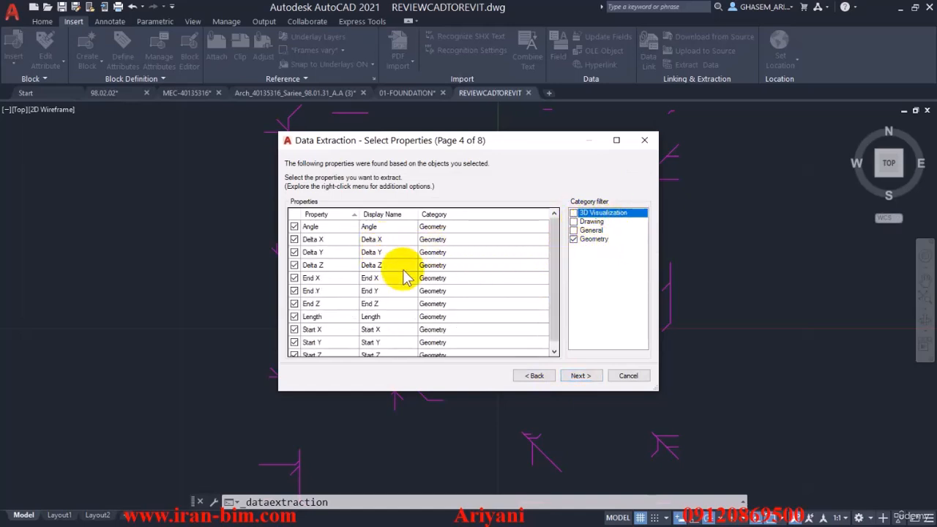
Accept the geometry properties and the refined data, and choose to output the extraction to an external file
{"action": "mouse_move", "coordinate": [555, 245]}
{"action": "left_mouse_down"}
{"action": "mouse_move", "coordinate": [556, 278]}
{"action": "mouse_move", "coordinate": [556, 240]}
{"action": "left_mouse_up"}
{"action": "left_click", "coordinate": [581, 370]}
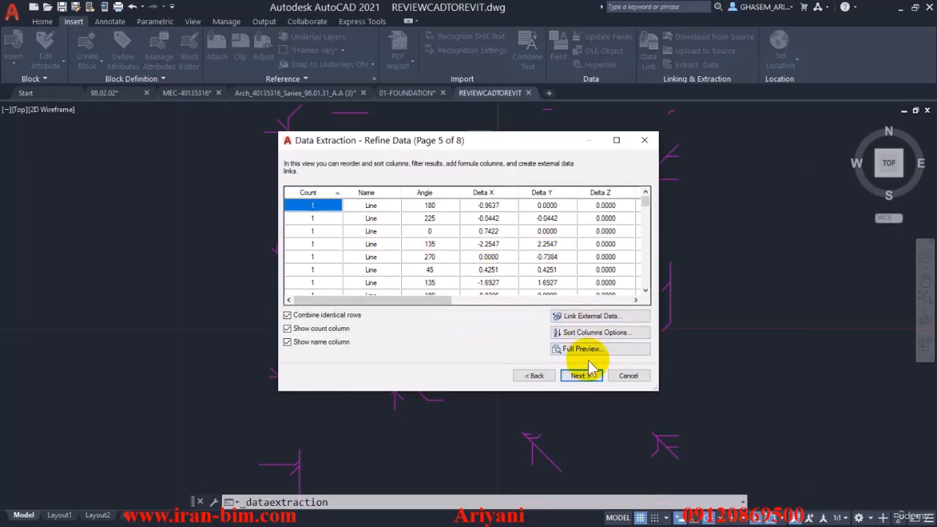
{"action": "left_click", "coordinate": [581, 375]}
{"action": "left_click", "coordinate": [309, 198]}
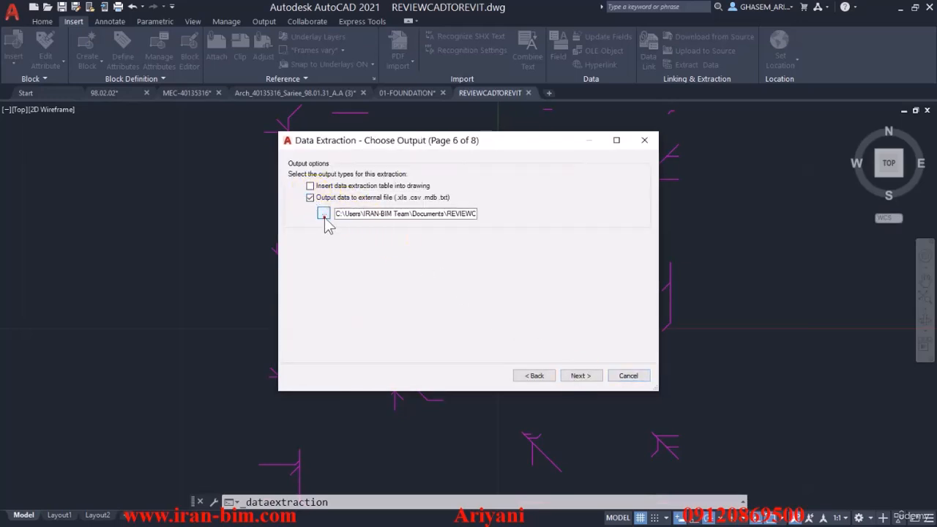
Browse for the external output file's save location and switch to drive G
{"action": "left_click", "coordinate": [324, 213]}
{"action": "left_click", "coordinate": [423, 182]}
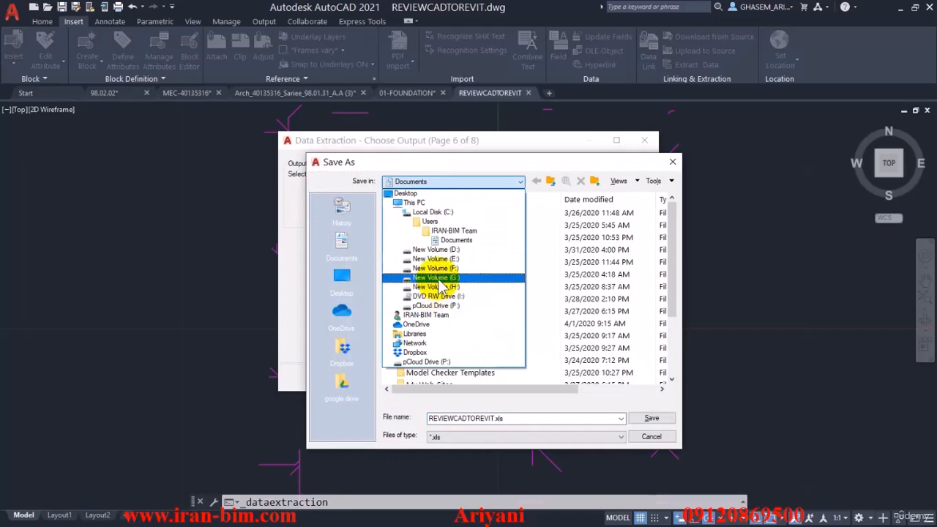
{"action": "left_click", "coordinate": [437, 280]}
{"action": "left_click", "coordinate": [430, 324]}
{"action": "scroll", "coordinate": [433, 333], "scroll_direction": "down", "scroll_amount": 3}
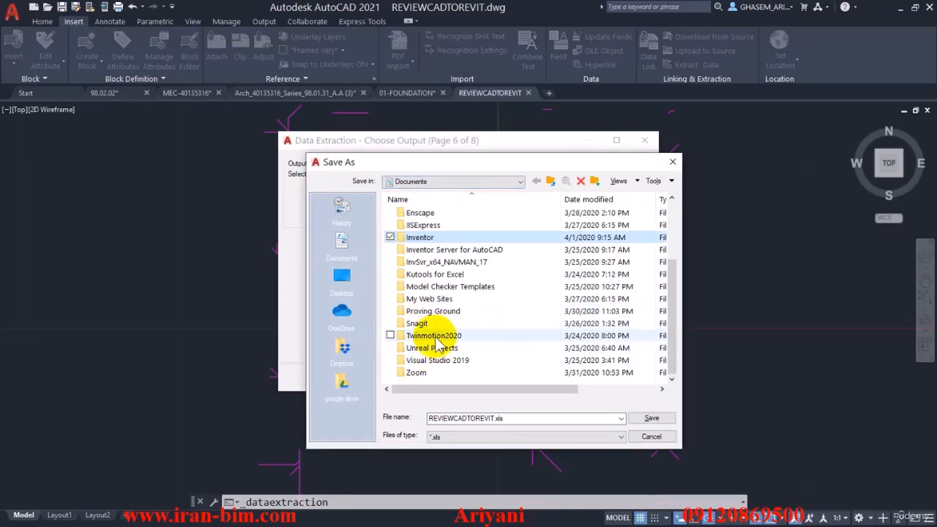
{"action": "scroll", "coordinate": [436, 336], "scroll_direction": "up", "scroll_amount": 3}
{"action": "left_click", "coordinate": [417, 183]}
{"action": "left_click", "coordinate": [416, 183]}
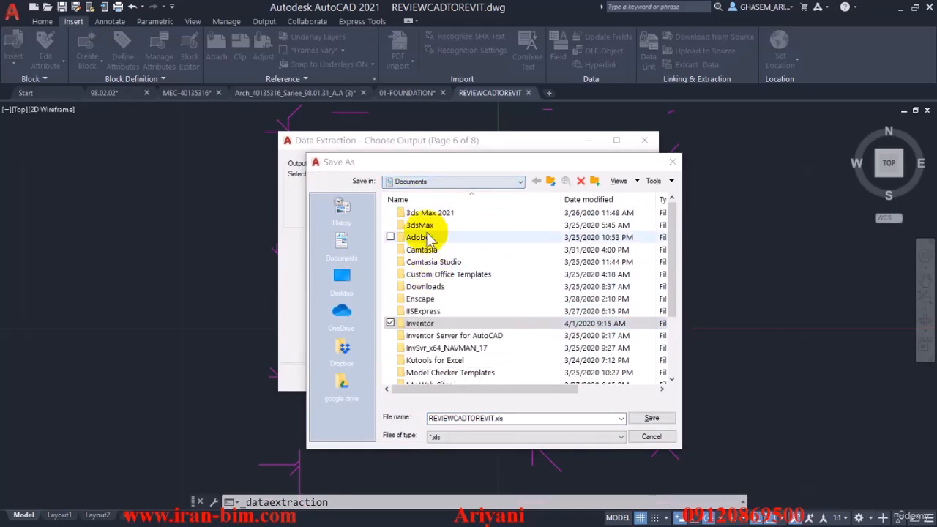
{"action": "left_click", "coordinate": [416, 185]}
{"action": "left_click", "coordinate": [437, 282]}
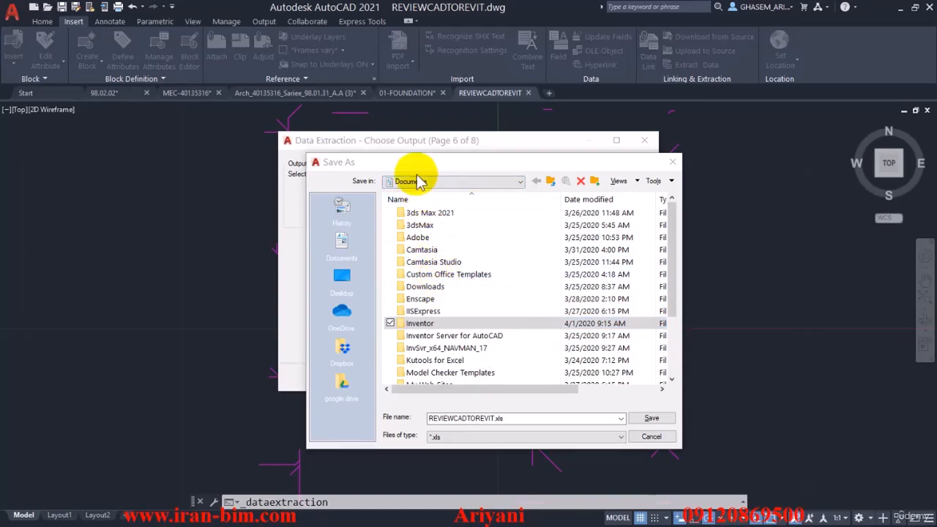
{"action": "left_click", "coordinate": [416, 183]}
{"action": "left_click", "coordinate": [418, 274]}
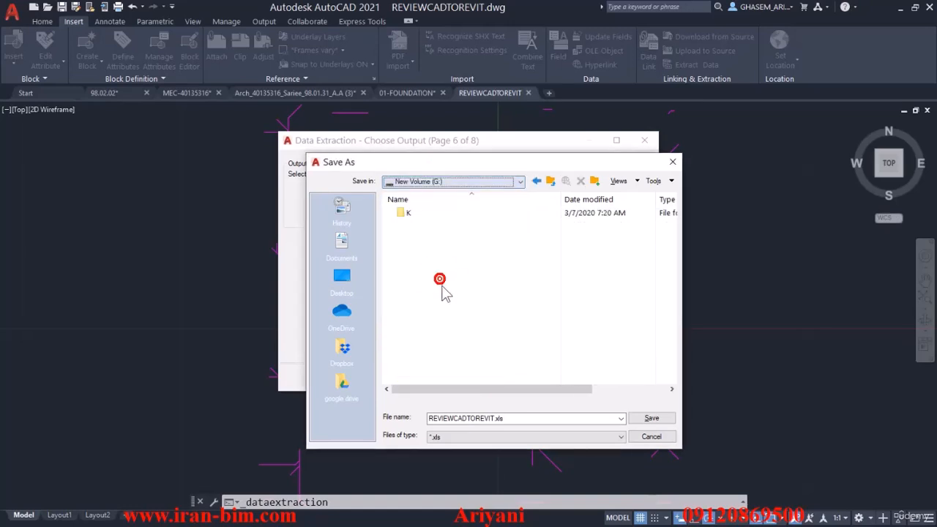
Save the output as REVIEWCADTOREVIT.xls in K\BIM Course IRAN-BIM\04-Mechanical\FILES\REVIEW CAD FILES and finish the extraction
{"action": "double_click", "coordinate": [412, 214]}
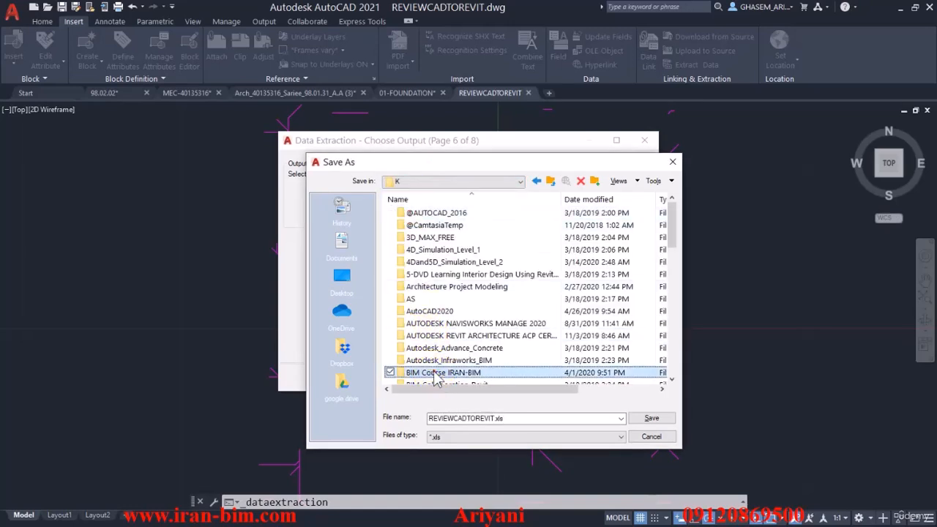
{"action": "double_click", "coordinate": [432, 368]}
{"action": "double_click", "coordinate": [414, 250]}
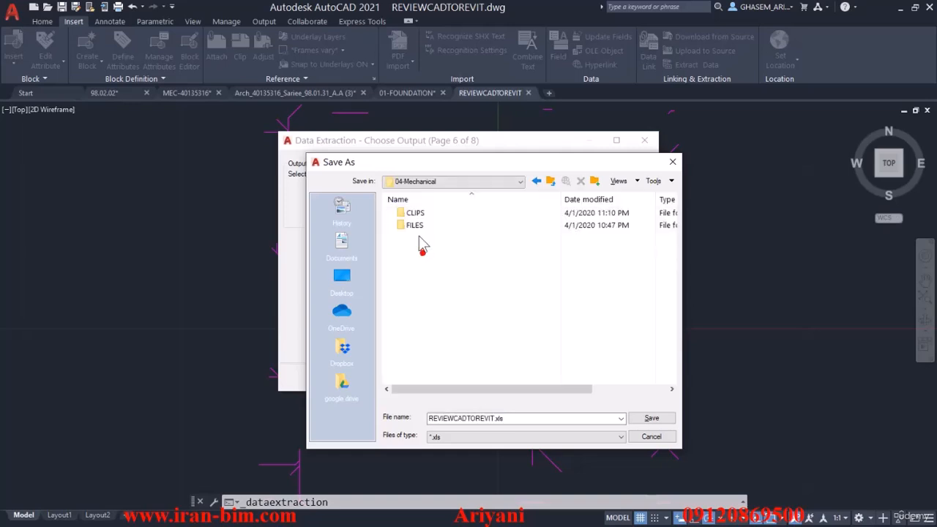
{"action": "left_click", "coordinate": [417, 227]}
{"action": "double_click", "coordinate": [417, 227]}
{"action": "double_click", "coordinate": [414, 237]}
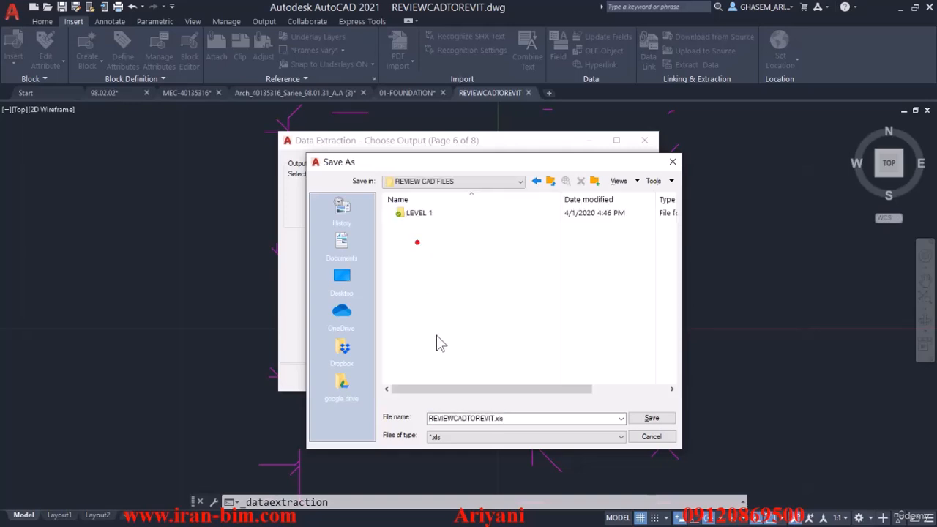
{"action": "left_click", "coordinate": [650, 417]}
{"action": "left_click", "coordinate": [579, 376]}
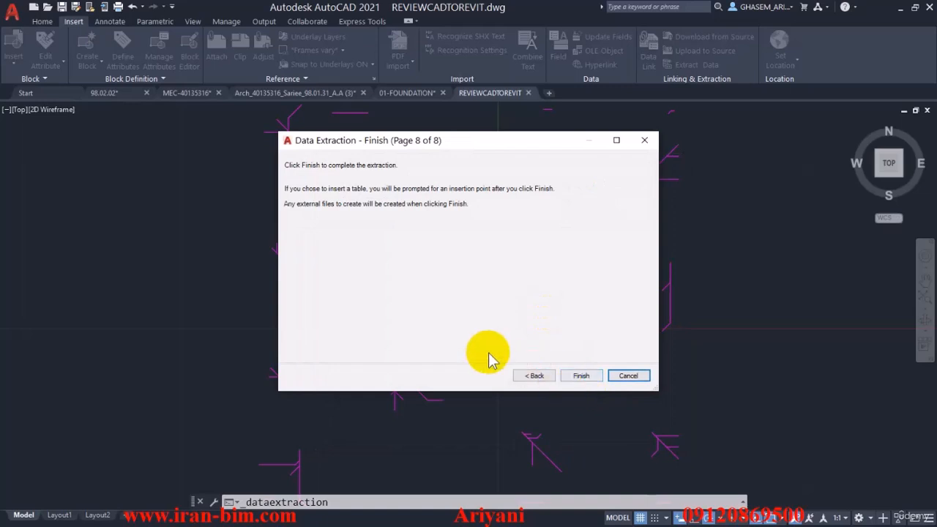
{"action": "left_click", "coordinate": [583, 377]}
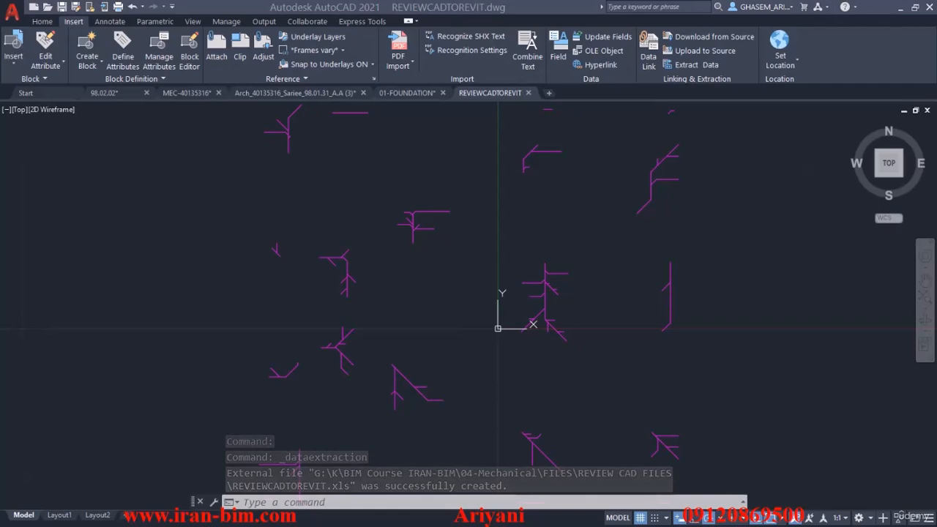
Switch to the REVIEW CAD FILES folder window and open REVIEWCADTOREVIT.xls in Excel
{"action": "left_click_drag", "start_coordinate": [0, 65], "coordinate": [384, 53]}
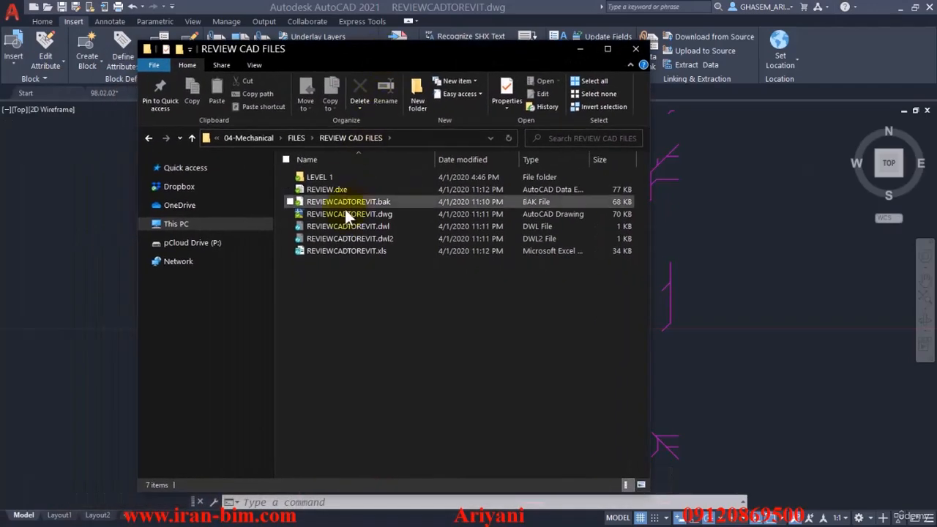
{"action": "left_click", "coordinate": [330, 251]}
{"action": "double_click", "coordinate": [329, 251]}
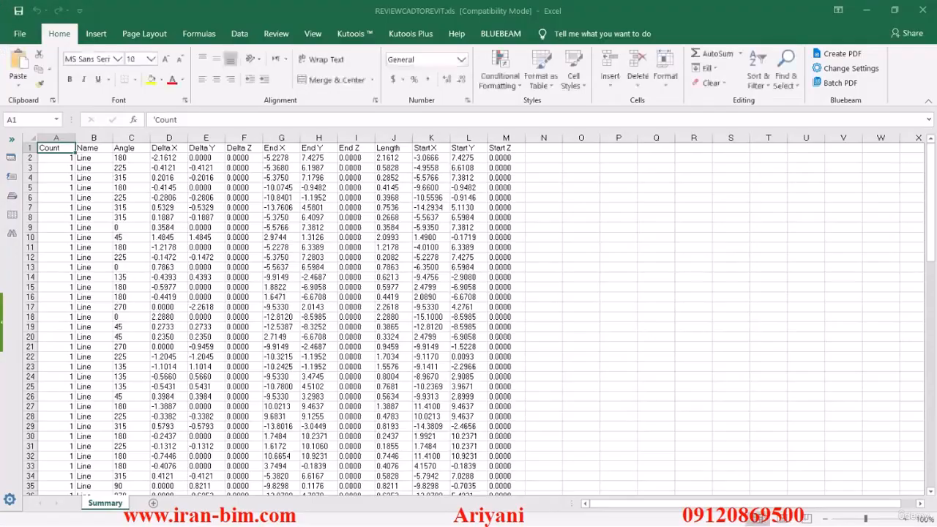
Auto-fit the width of all columns in the Summary sheet and look through the extracted line rows
{"action": "left_click", "coordinate": [33, 137]}
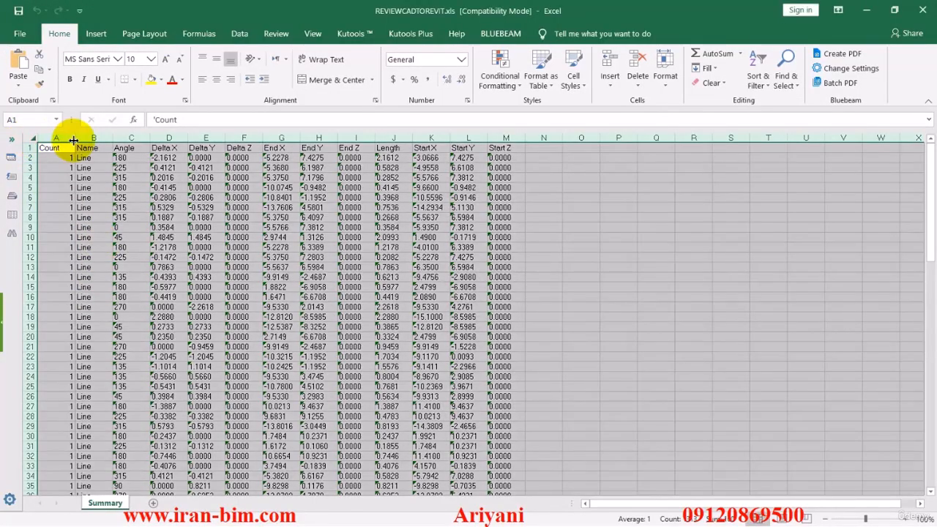
{"action": "double_click", "coordinate": [74, 139]}
{"action": "scroll", "coordinate": [414, 184], "scroll_direction": "down", "scroll_amount": 20}
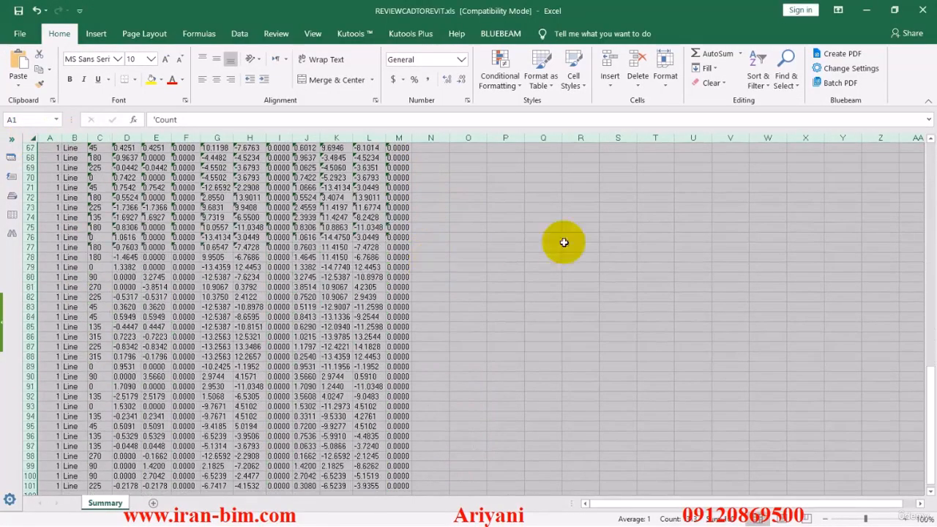
{"action": "left_click_drag", "start_coordinate": [920, 378], "coordinate": [838, 182]}
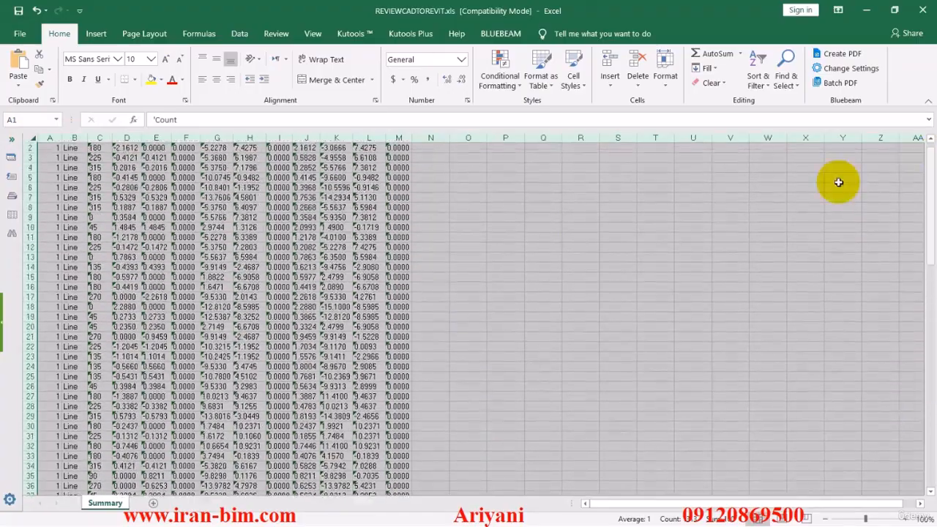
Save the workbook in the same folder in Excel Workbook format as REVIEWCADTOREVIT.xlsx
{"action": "left_click", "coordinate": [20, 34]}
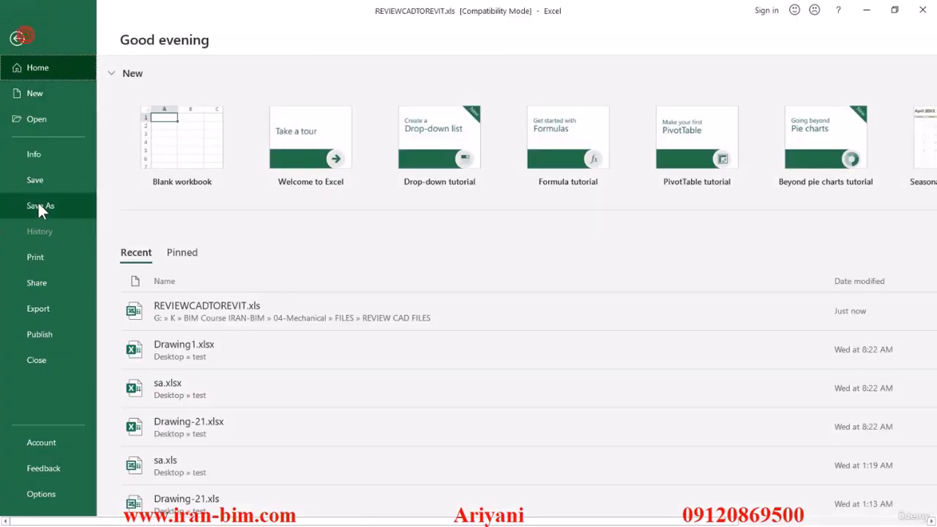
{"action": "left_click", "coordinate": [39, 207]}
{"action": "left_click", "coordinate": [163, 234]}
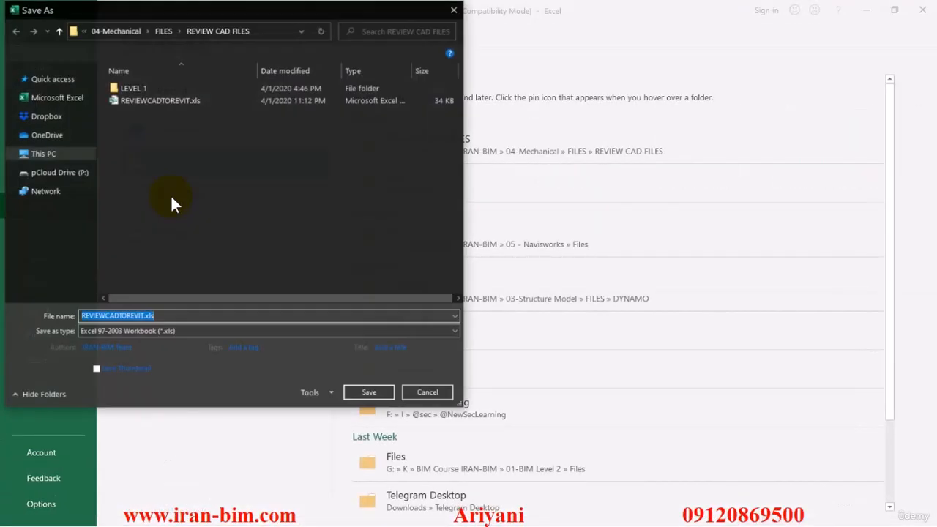
{"action": "left_click", "coordinate": [154, 330]}
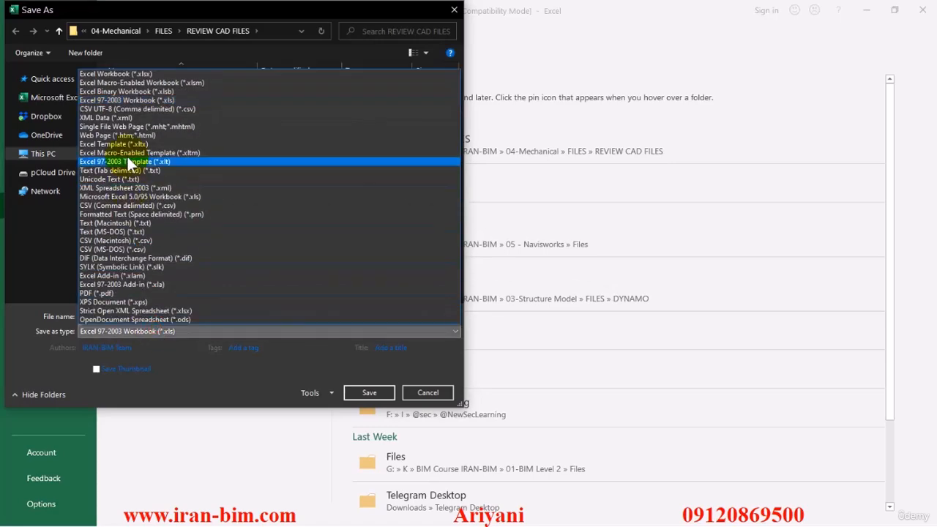
{"action": "left_click", "coordinate": [130, 76]}
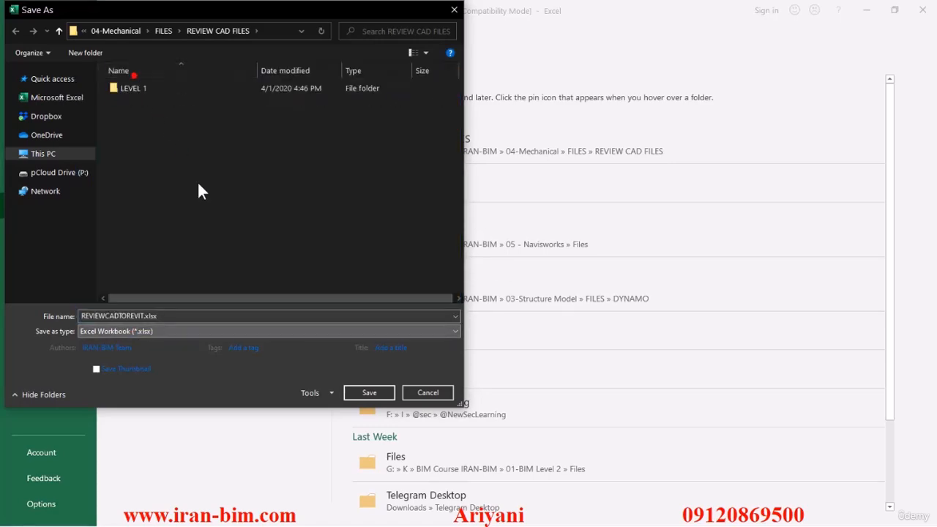
{"action": "left_click", "coordinate": [362, 393]}
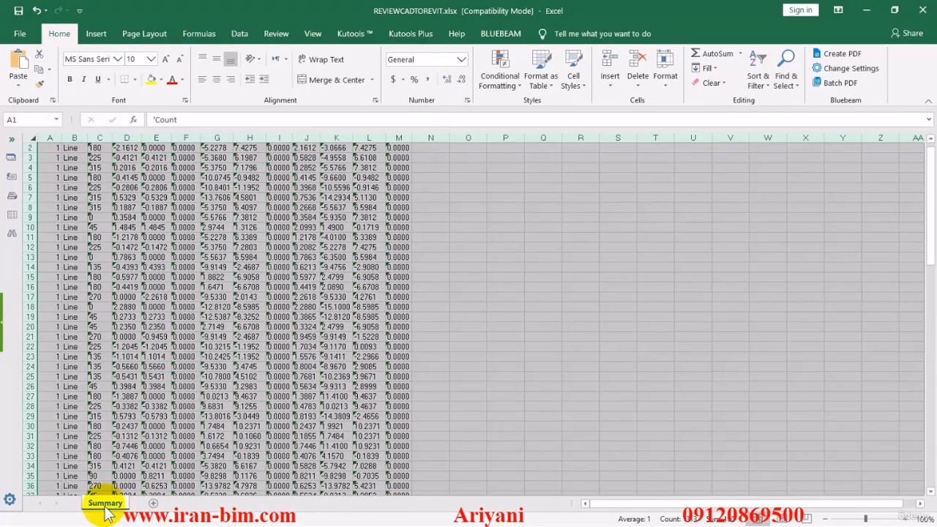
Check the Summary sheet's name, close the workbook, and switch to the Revit project
{"action": "double_click", "coordinate": [105, 504]}
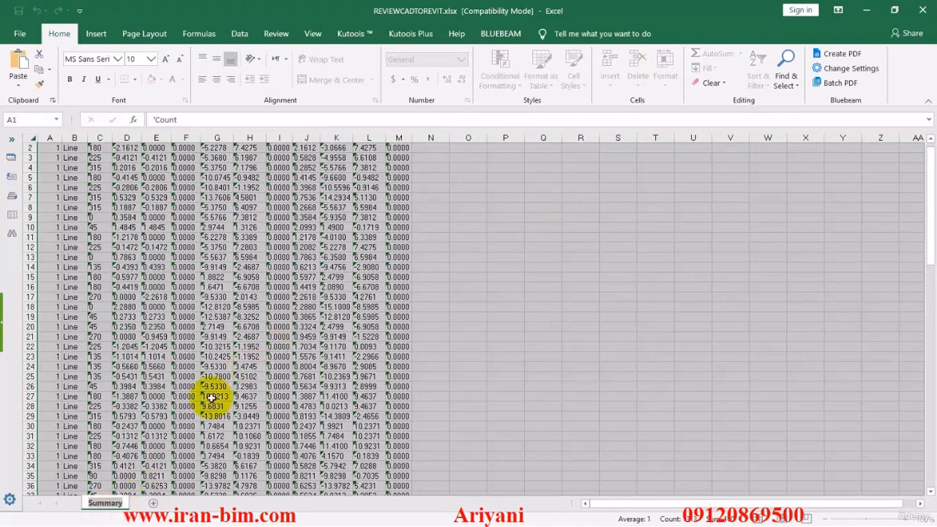
{"action": "left_click", "coordinate": [916, 17]}
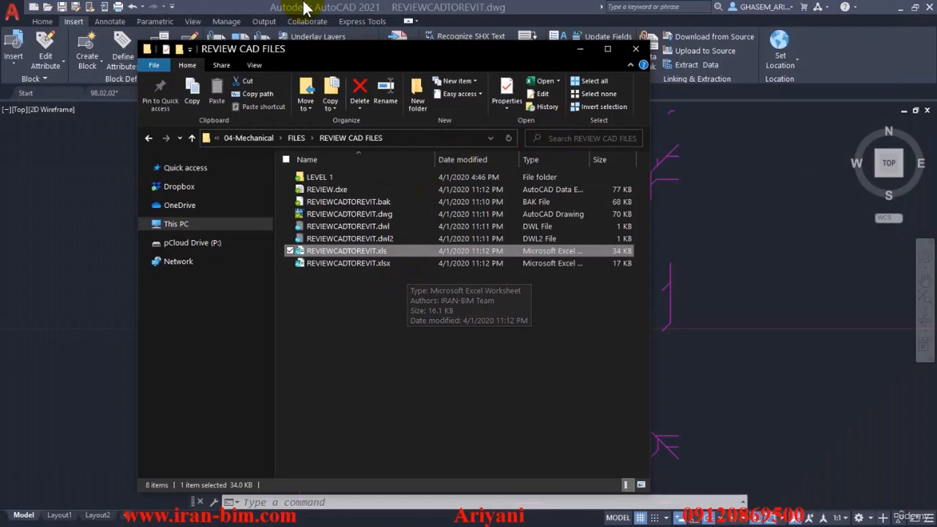
{"action": "left_click", "coordinate": [307, 6]}
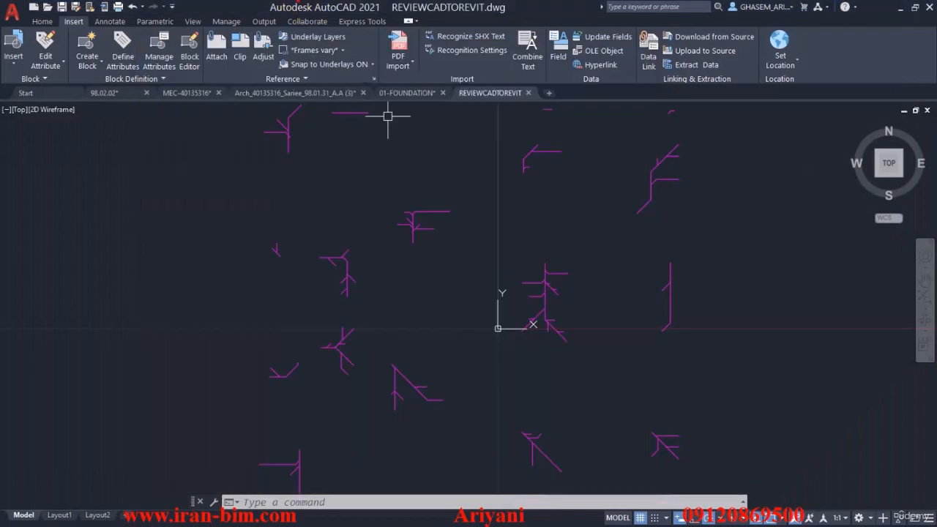
{"action": "left_click", "coordinate": [901, 8]}
{"action": "left_click", "coordinate": [611, 20]}
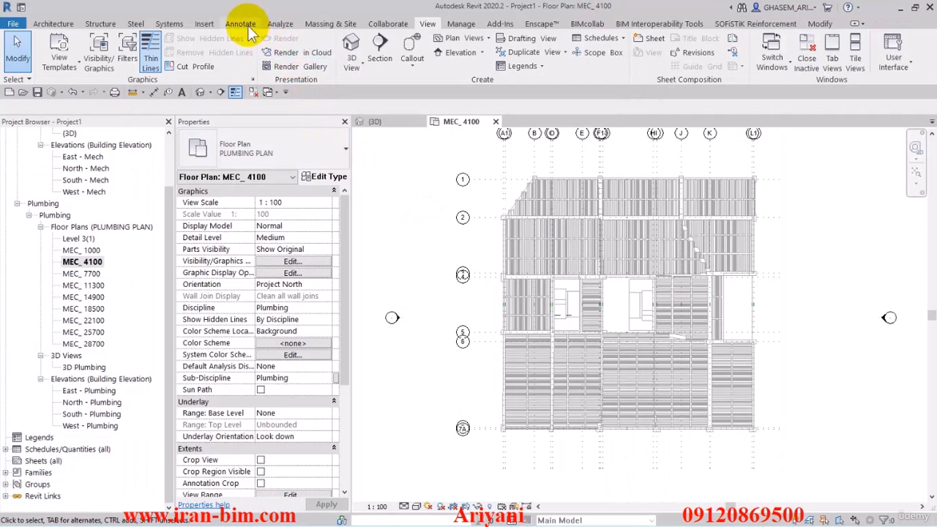
Launch Dynamo from Revit, create a new workspace, and move its window down to uncover the Revit tools
{"action": "left_click", "coordinate": [461, 23]}
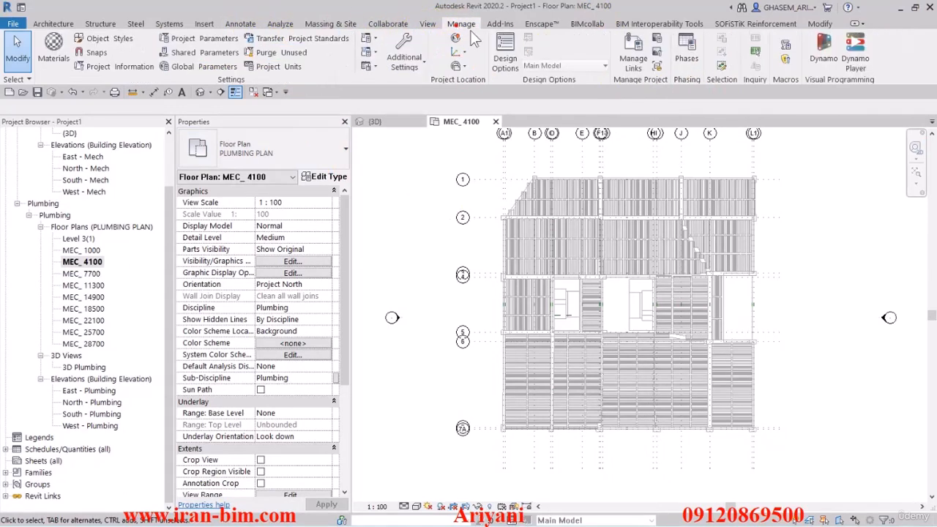
{"action": "left_click", "coordinate": [812, 66]}
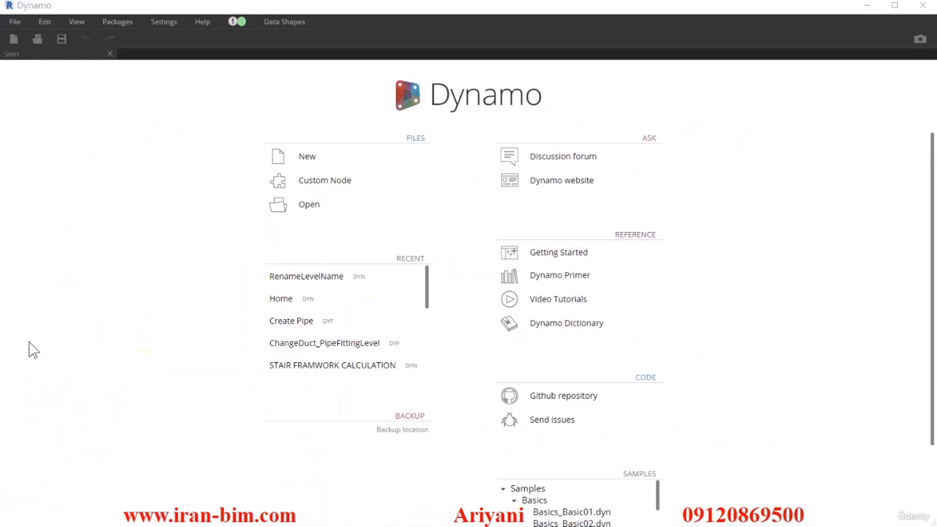
{"action": "left_click", "coordinate": [306, 156]}
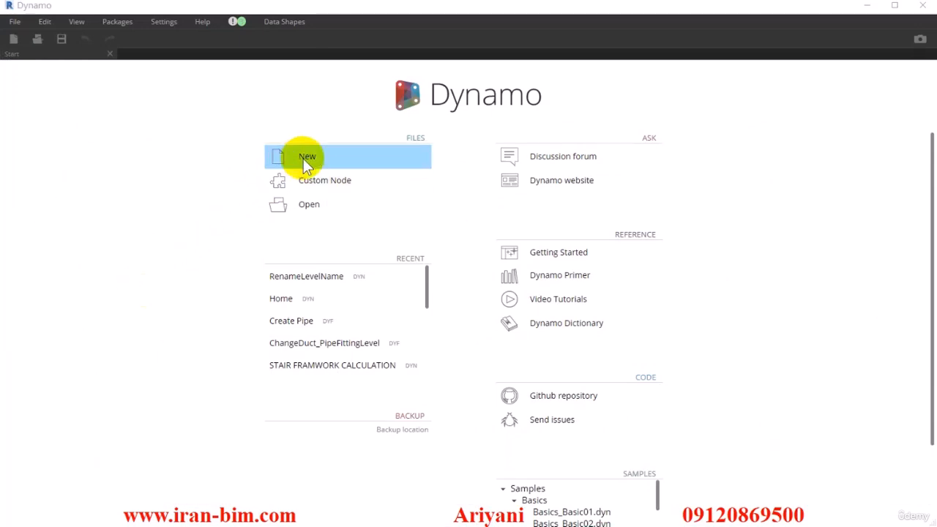
{"action": "left_click_drag", "start_coordinate": [272, 13], "coordinate": [268, 183]}
Save the Revit project as M-13-01-99 in the M-13-01-99 folder inside FILESAMPLES, with maximum backups set to 10
{"action": "left_click", "coordinate": [38, 94]}
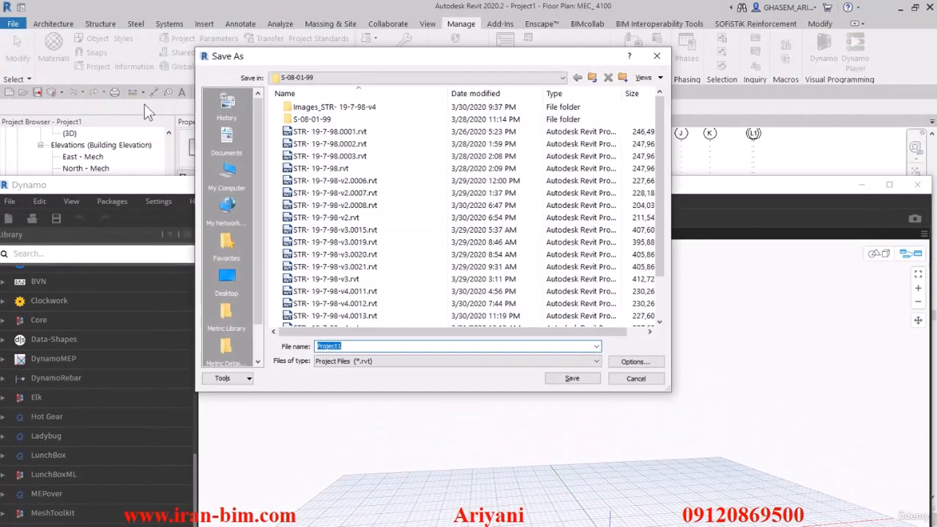
{"action": "left_click", "coordinate": [592, 77]}
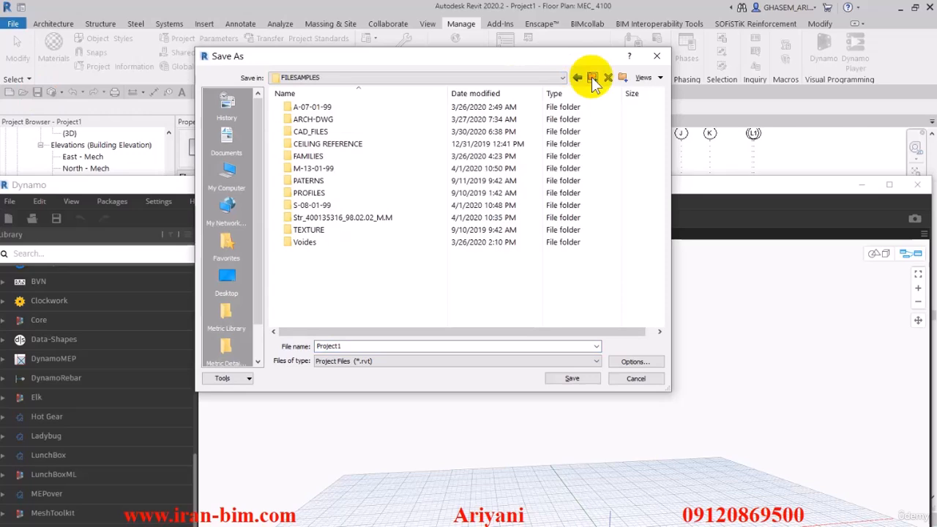
{"action": "left_click", "coordinate": [592, 78]}
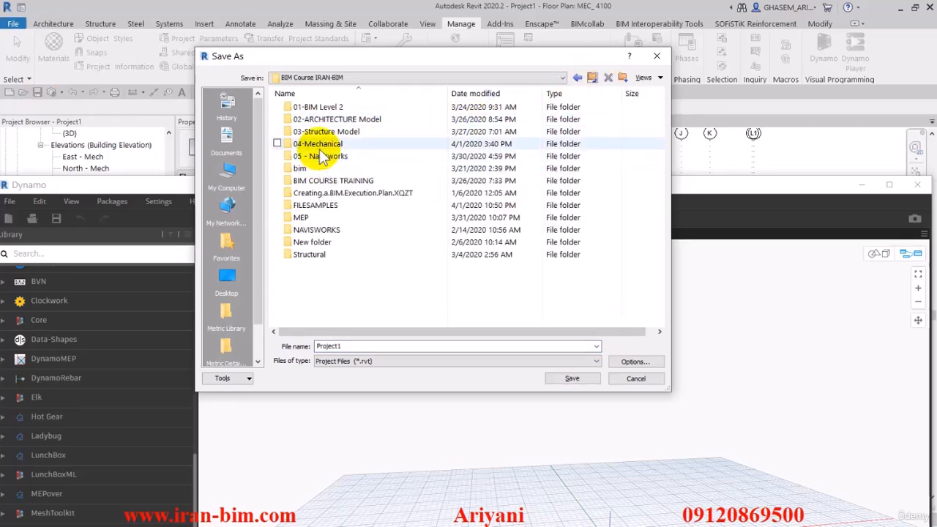
{"action": "left_click", "coordinate": [316, 205]}
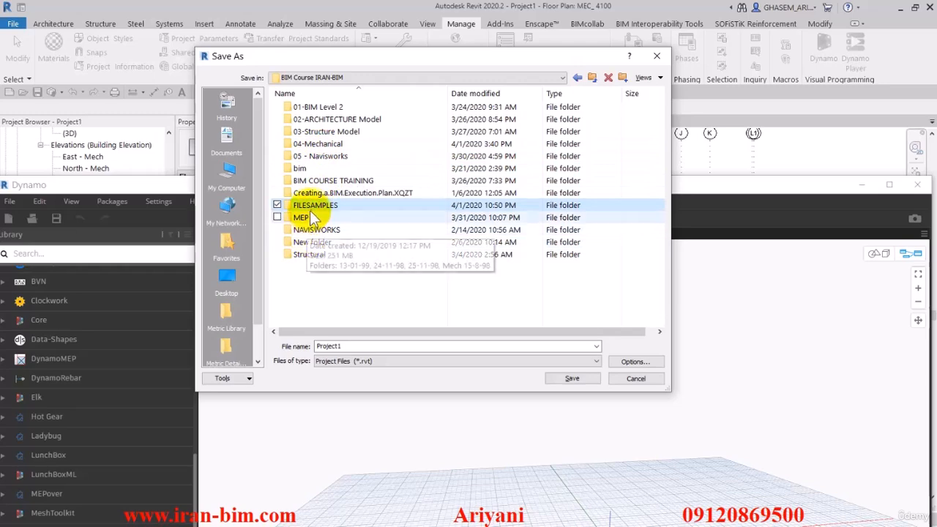
{"action": "left_click", "coordinate": [316, 211]}
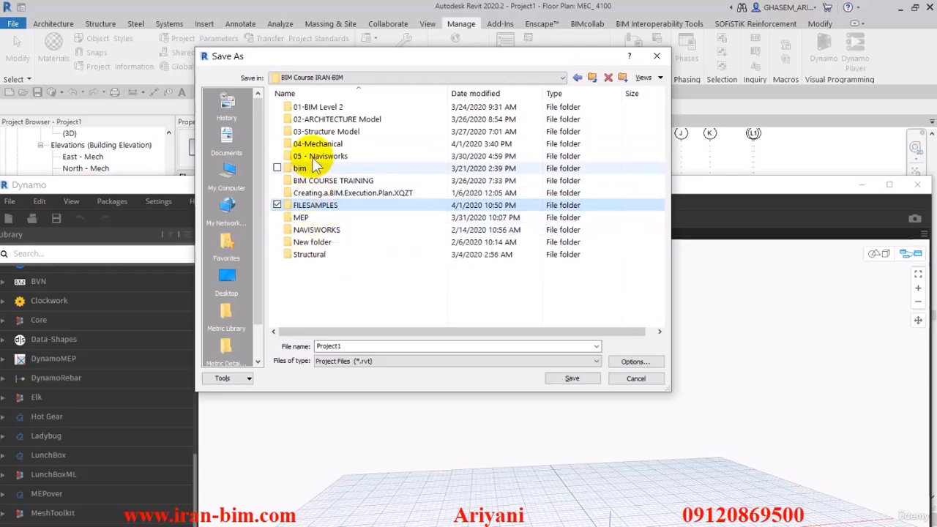
{"action": "left_click", "coordinate": [589, 79]}
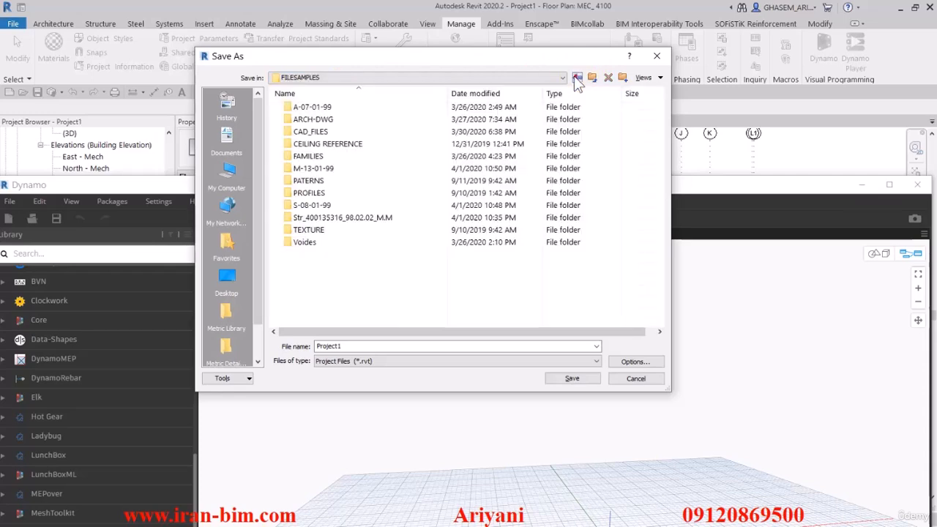
{"action": "double_click", "coordinate": [313, 168]}
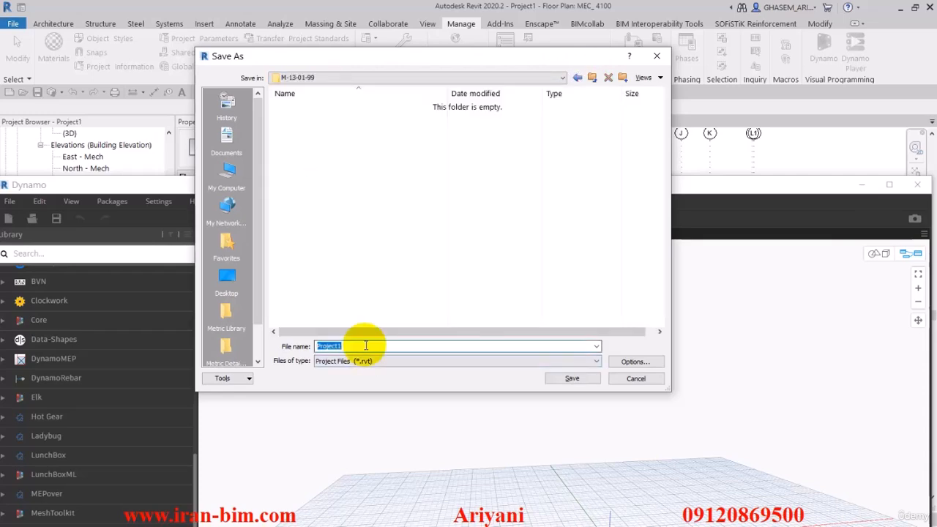
{"action": "type", "text": "M-13-01-99"}
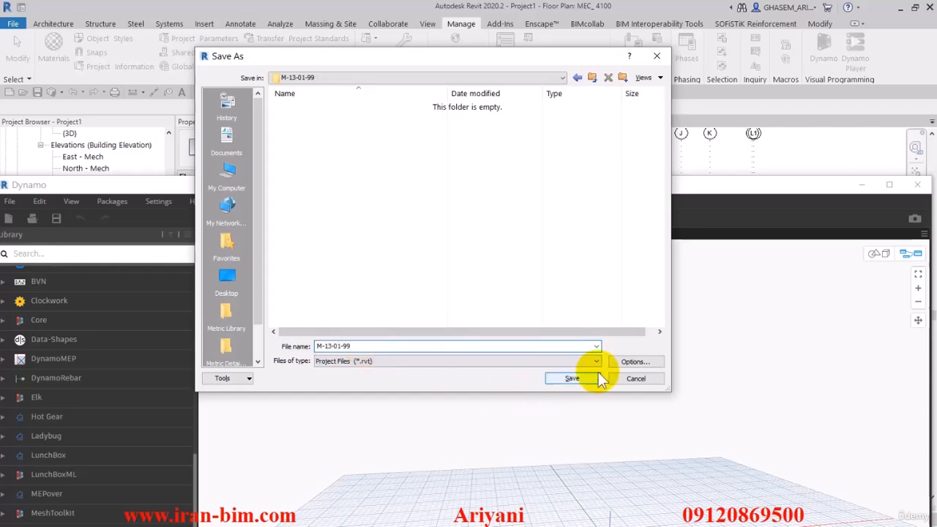
{"action": "left_click", "coordinate": [633, 361]}
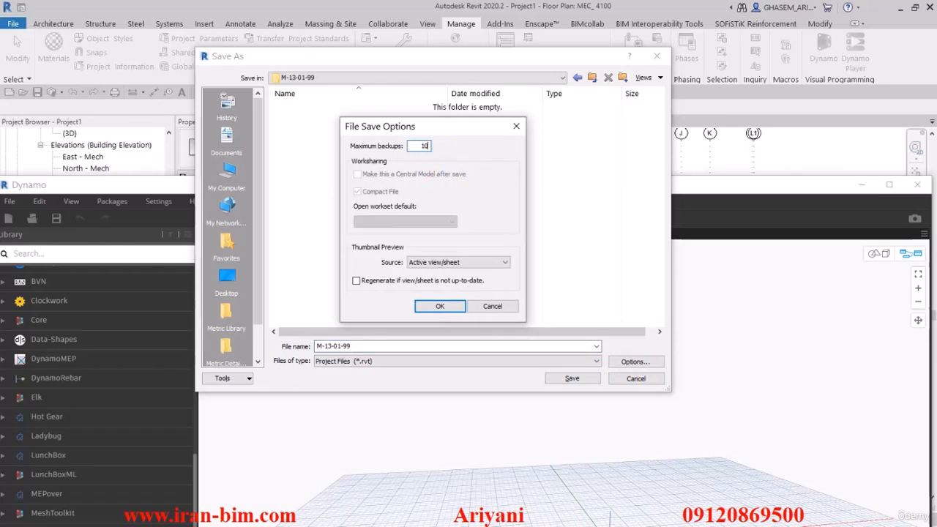
{"action": "left_click", "coordinate": [558, 376]}
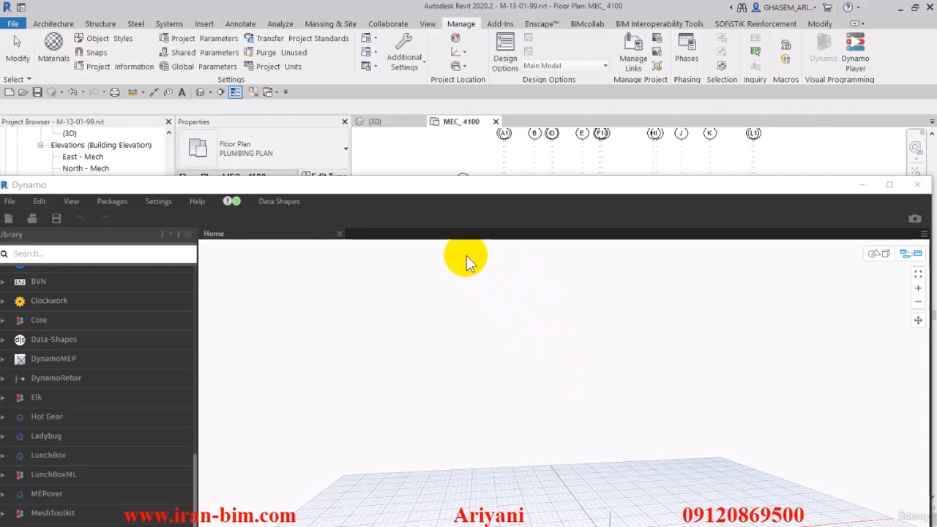
Maximize the Dynamo window and open REVIEWCADTOREVIT.xlsx from the REVIEW CAD FILES folder in Excel
{"action": "left_click", "coordinate": [888, 186]}
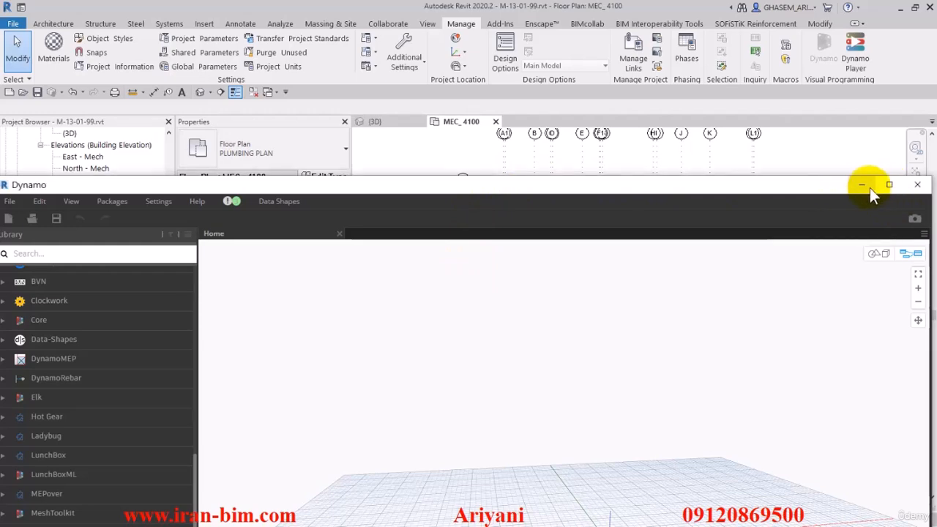
{"action": "left_click", "coordinate": [888, 186]}
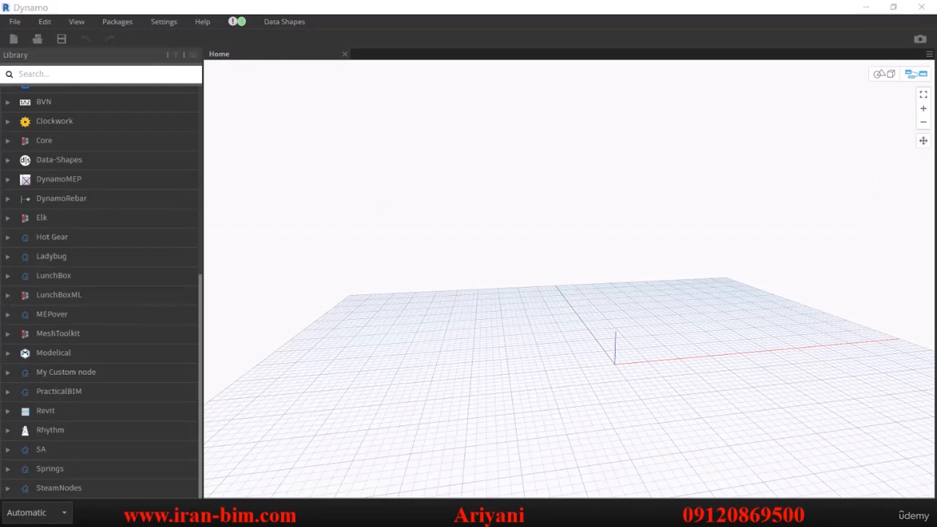
{"action": "key", "text": "alt+Tab"}
{"action": "left_click", "coordinate": [324, 262]}
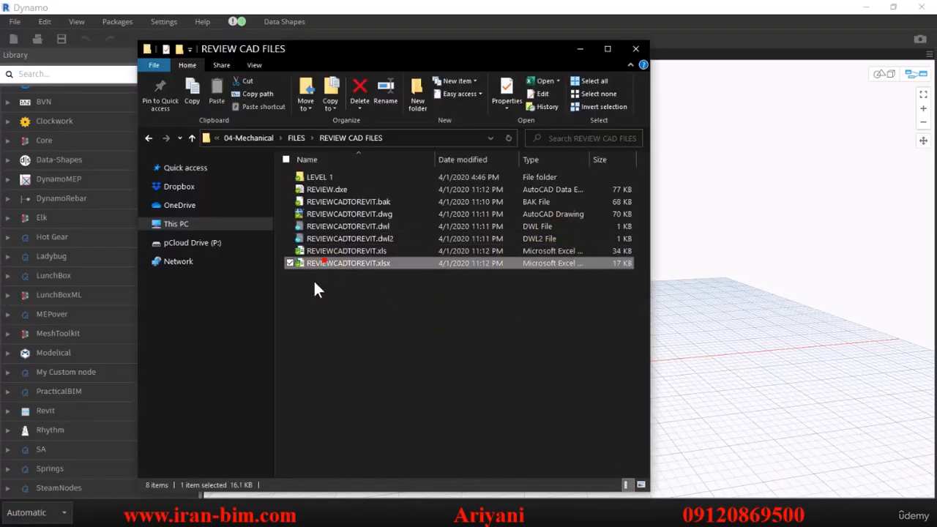
{"action": "double_click", "coordinate": [363, 262]}
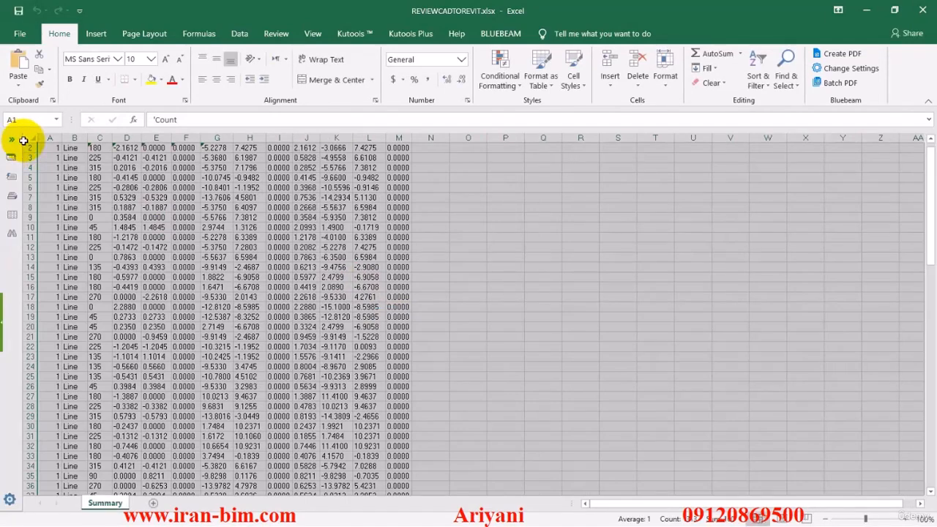
Examine the header row of the Summary sheet, particularly the End X, End Y and End Z columns
{"action": "left_click", "coordinate": [30, 138]}
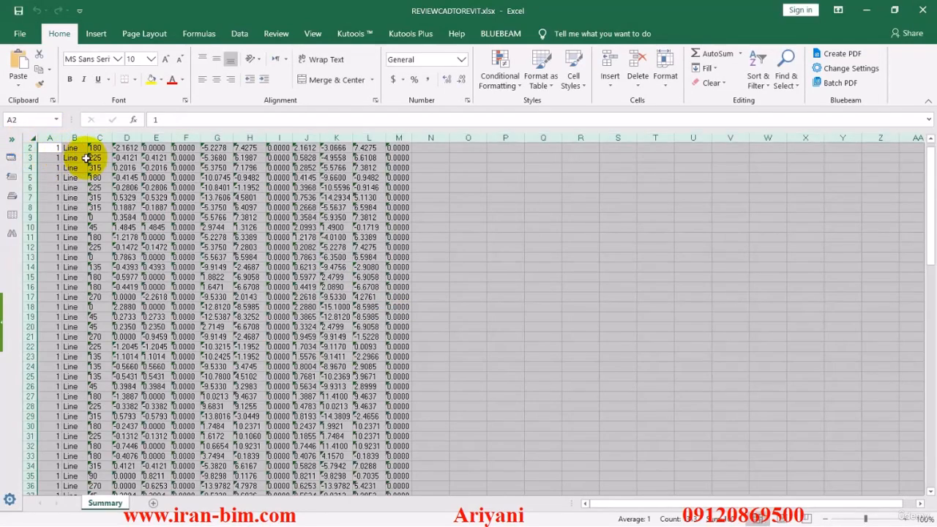
{"action": "scroll", "coordinate": [128, 157], "scroll_direction": "up", "scroll_amount": 1}
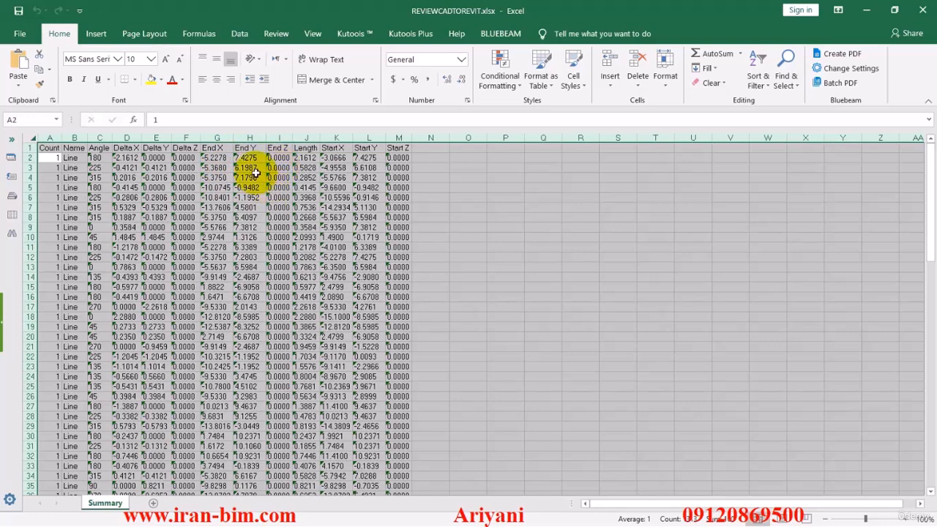
{"action": "left_click", "coordinate": [212, 147]}
{"action": "left_click", "coordinate": [250, 147]}
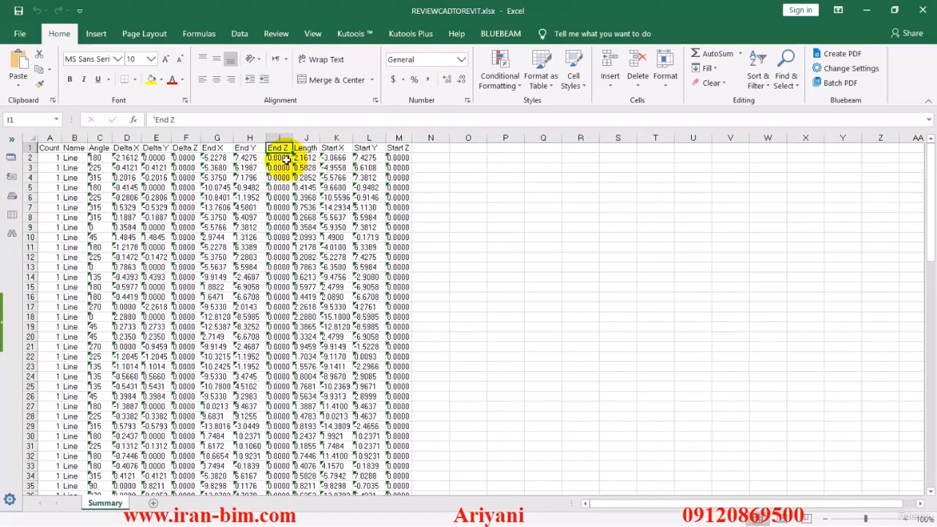
Switch to Revit, move the Dynamo window aside, and examine the level elevations in the East - Plumbing elevation
{"action": "left_click_drag", "start_coordinate": [481, 6], "coordinate": [495, 107]}
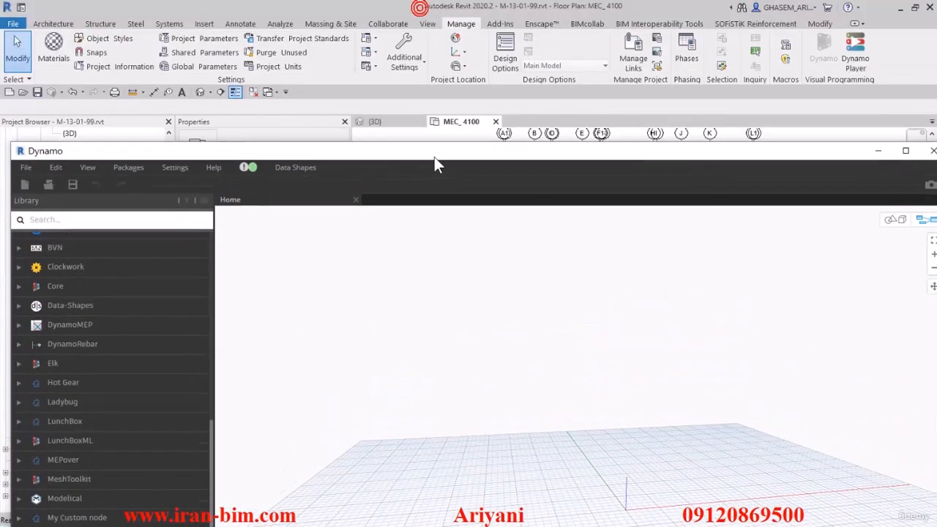
{"action": "left_click_drag", "start_coordinate": [434, 157], "coordinate": [434, 161]}
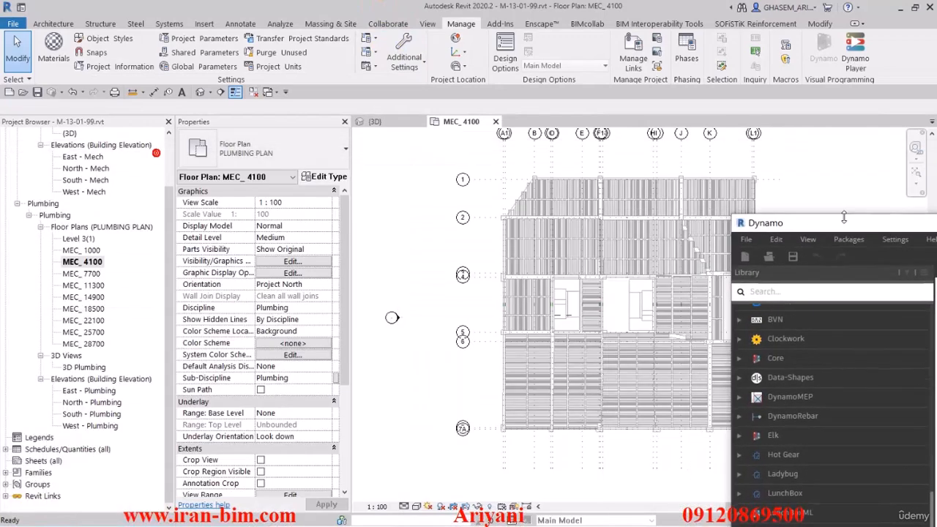
{"action": "left_click", "coordinate": [84, 391]}
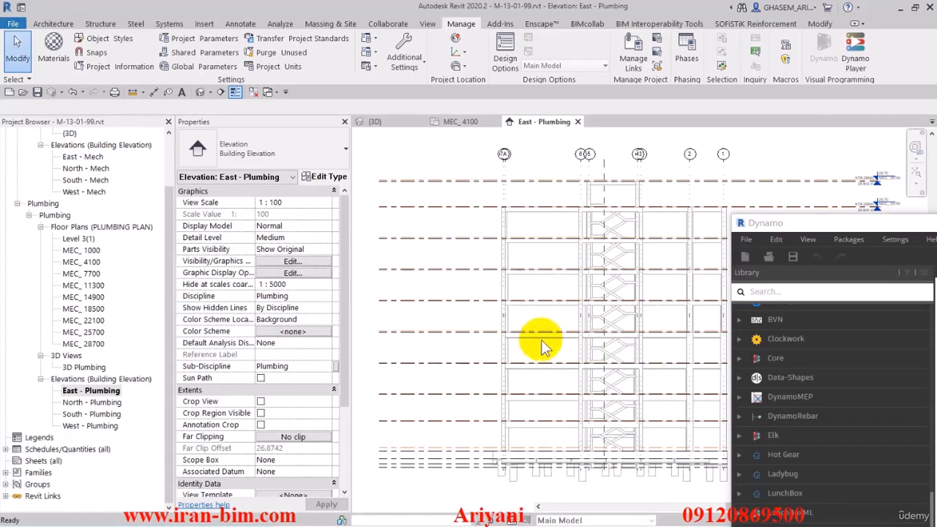
{"action": "middle_click_drag", "start_coordinate": [578, 335], "coordinate": [332, 326]}
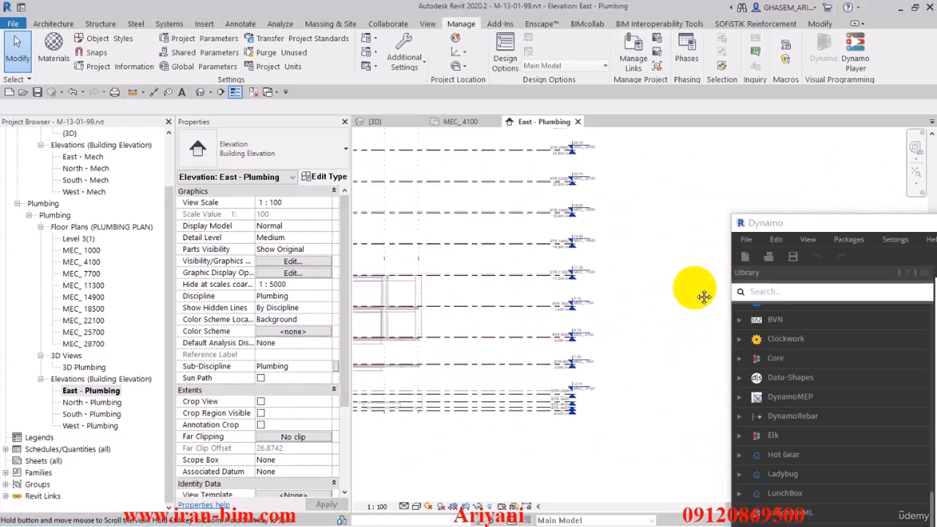
{"action": "scroll", "coordinate": [582, 328], "scroll_direction": "up", "scroll_amount": 3}
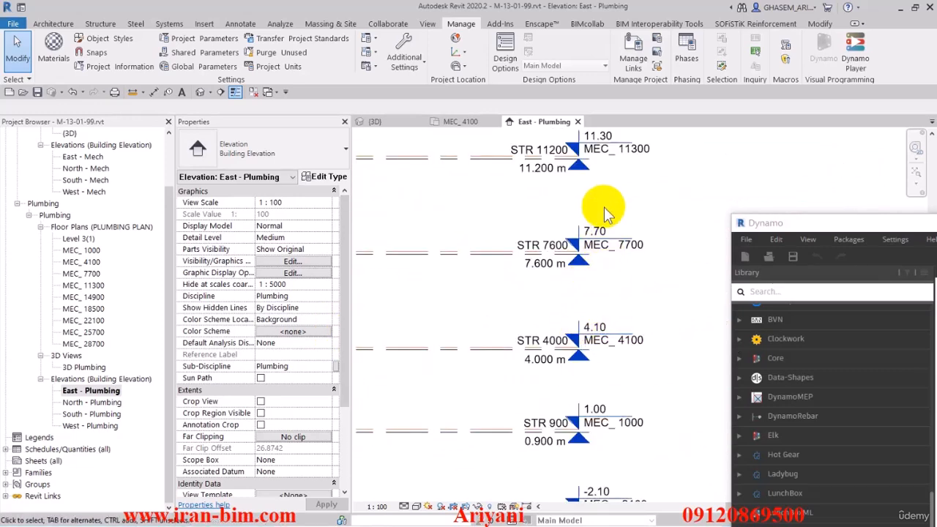
{"action": "middle_click_drag", "start_coordinate": [626, 397], "coordinate": [639, 383]}
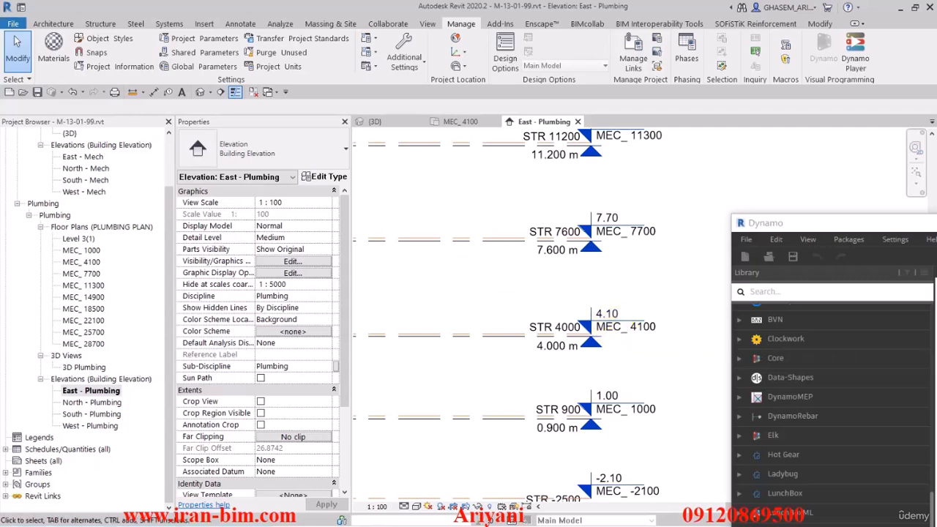
Return to the REVIEWCADTOREVIT.xlsx workbook and set End Z to 3.5 for all line rows
{"action": "key", "text": "alt+Tab"}
{"action": "left_click", "coordinate": [684, 115]}
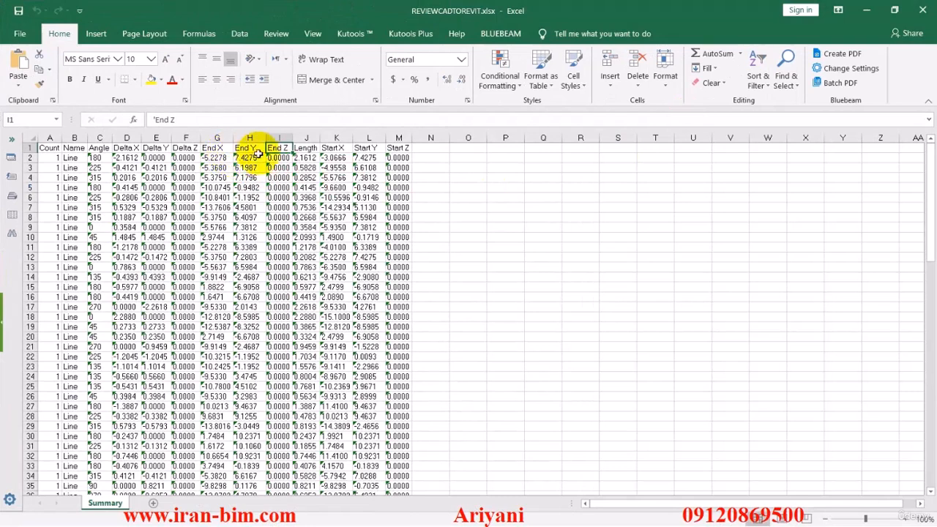
{"action": "left_click", "coordinate": [278, 157]}
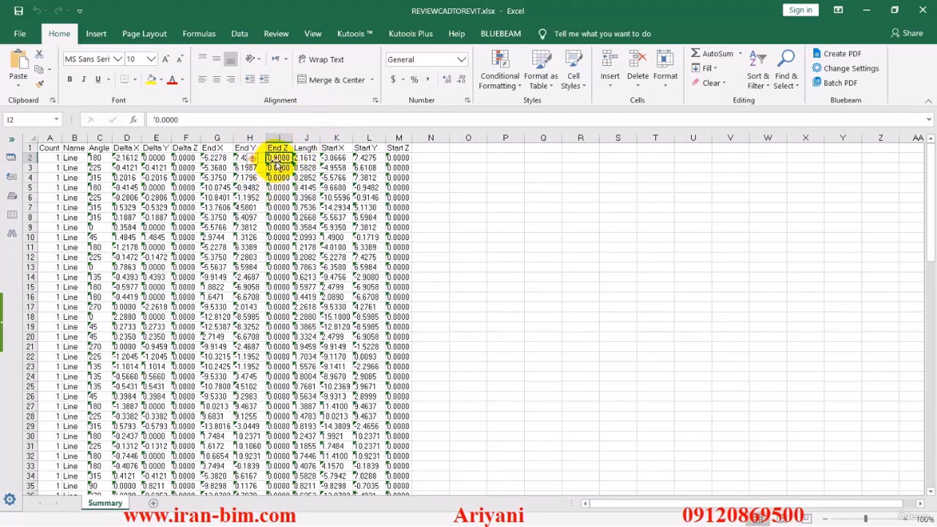
{"action": "type", "text": "3.5"}
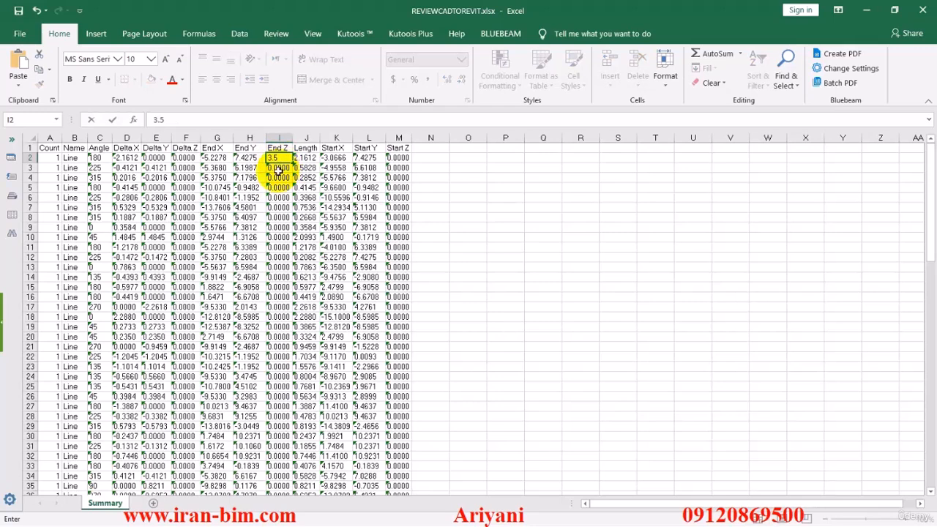
{"action": "left_click", "coordinate": [278, 174]}
{"action": "left_click", "coordinate": [283, 159]}
{"action": "double_click", "coordinate": [291, 160]}
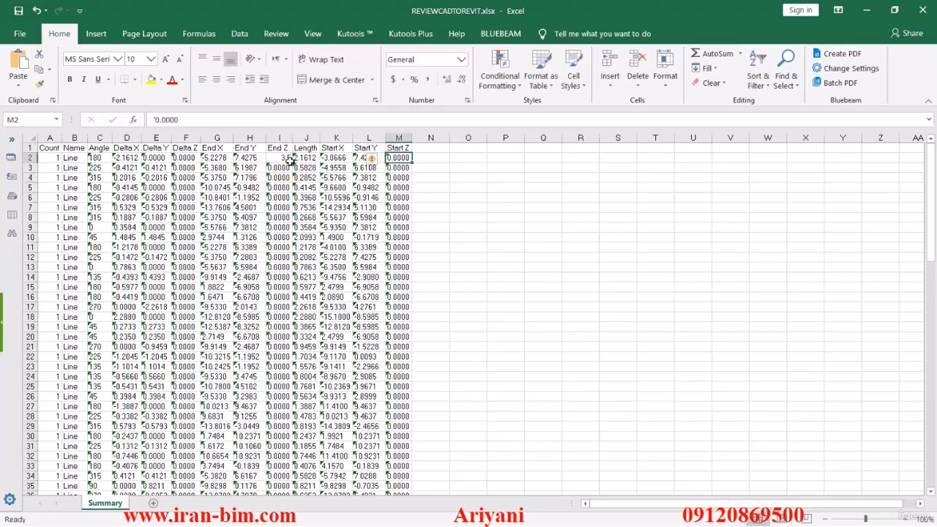
{"action": "left_click", "coordinate": [286, 158]}
{"action": "double_click", "coordinate": [292, 162]}
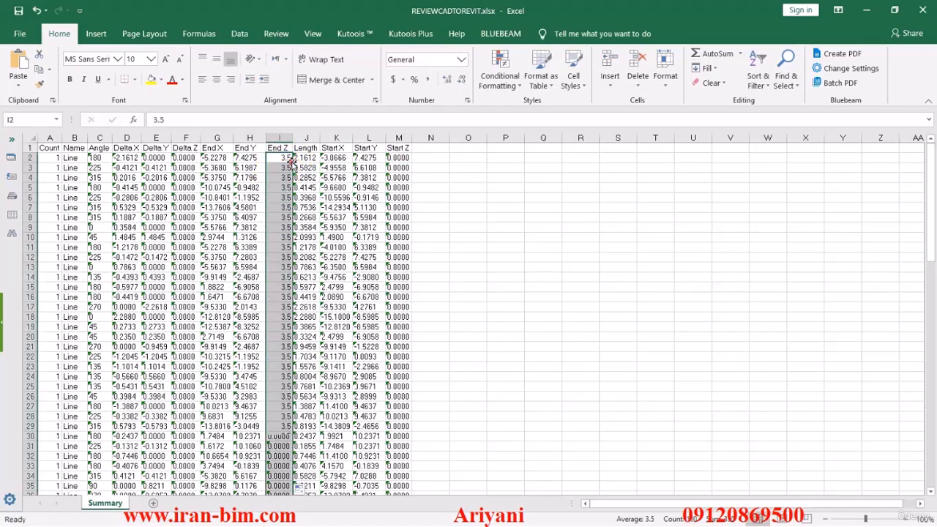
Set Start Z to 3.5 for all line rows, check the fill down to the last row, and close the workbook
{"action": "left_click", "coordinate": [398, 158]}
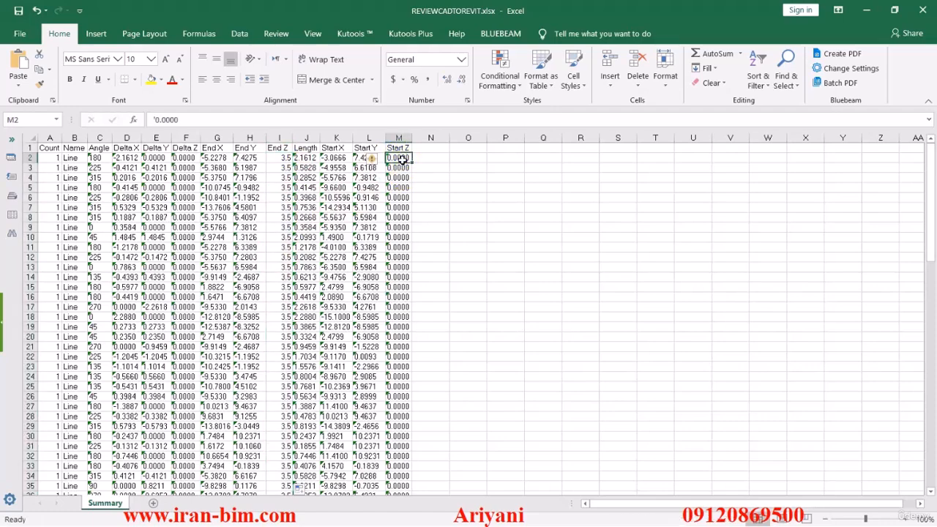
{"action": "type", "text": "3.5"}
{"action": "key", "text": "Return"}
{"action": "left_click", "coordinate": [398, 158]}
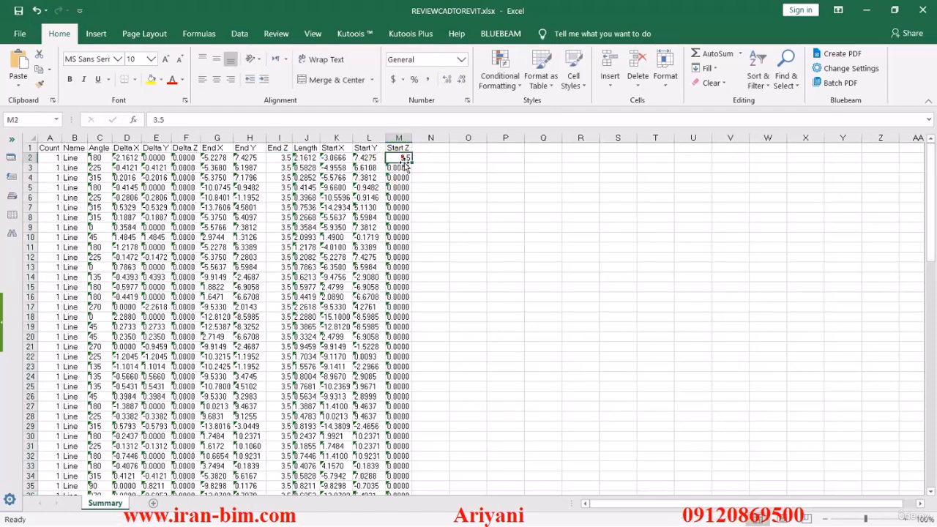
{"action": "double_click", "coordinate": [411, 163]}
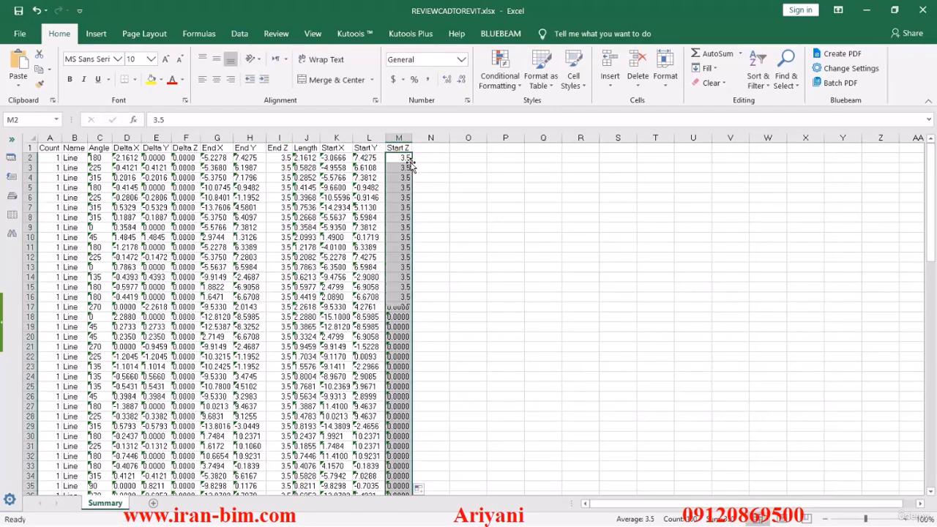
{"action": "scroll", "coordinate": [403, 293], "scroll_direction": "down", "scroll_amount": 19}
{"action": "scroll", "coordinate": [406, 298], "scroll_direction": "down", "scroll_amount": 11}
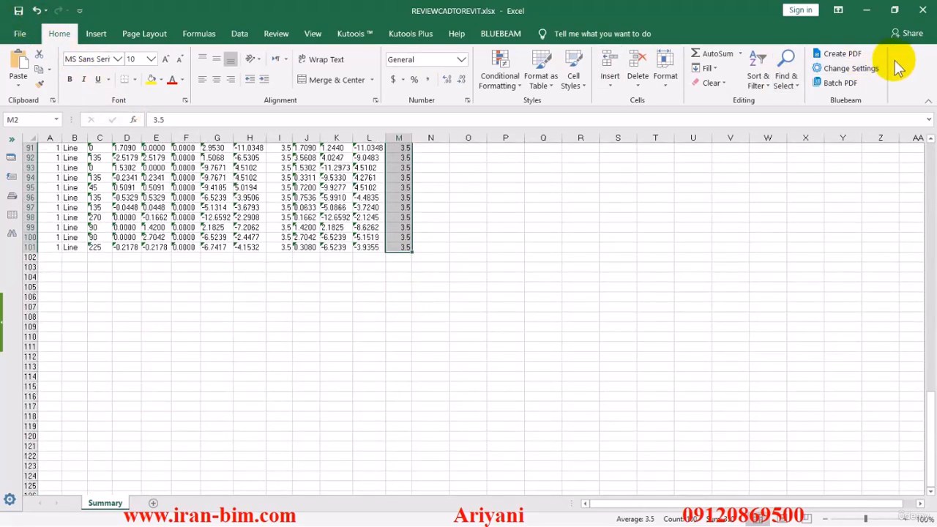
{"action": "left_click", "coordinate": [922, 9]}
Switch from the Excel workbook to the Dynamo window
{"action": "left_click_drag", "start_coordinate": [902, 220], "coordinate": [322, 3]}
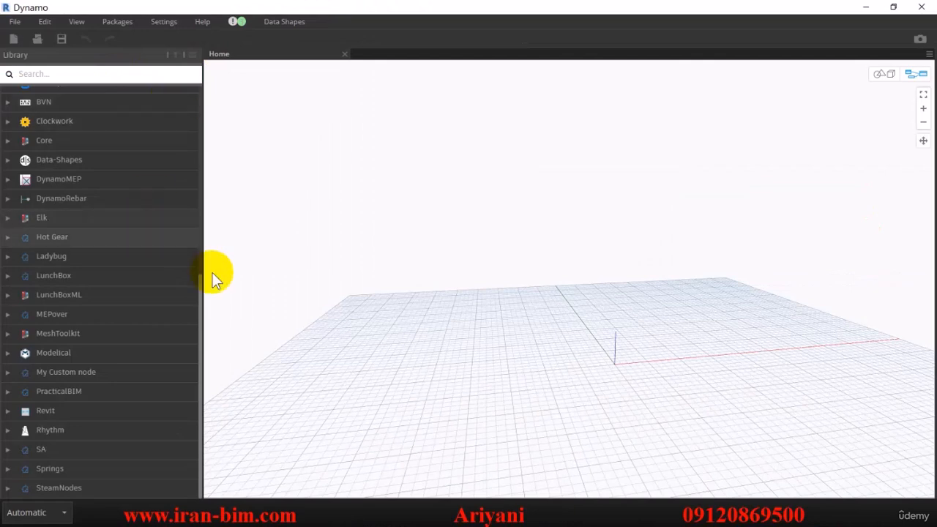
{"action": "right_click", "coordinate": [316, 303]}
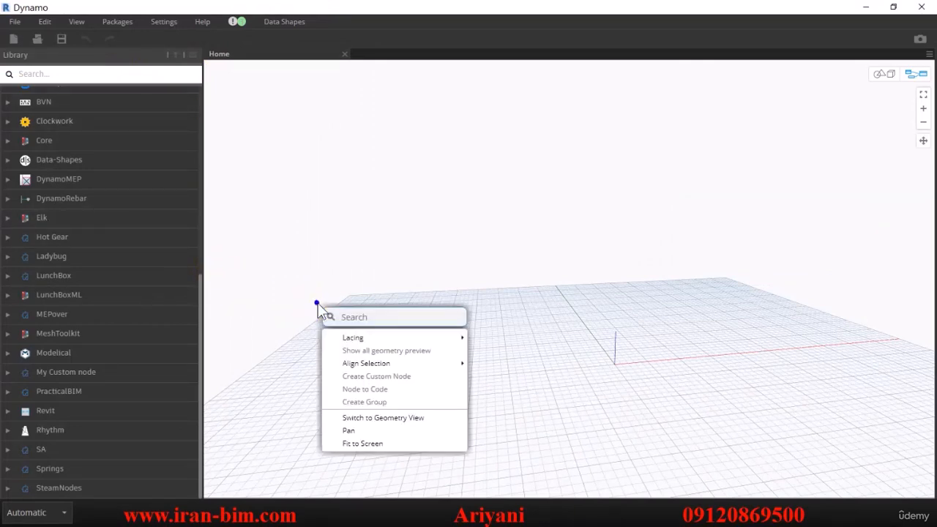
{"action": "left_click", "coordinate": [263, 184]}
{"action": "right_click", "coordinate": [286, 188]}
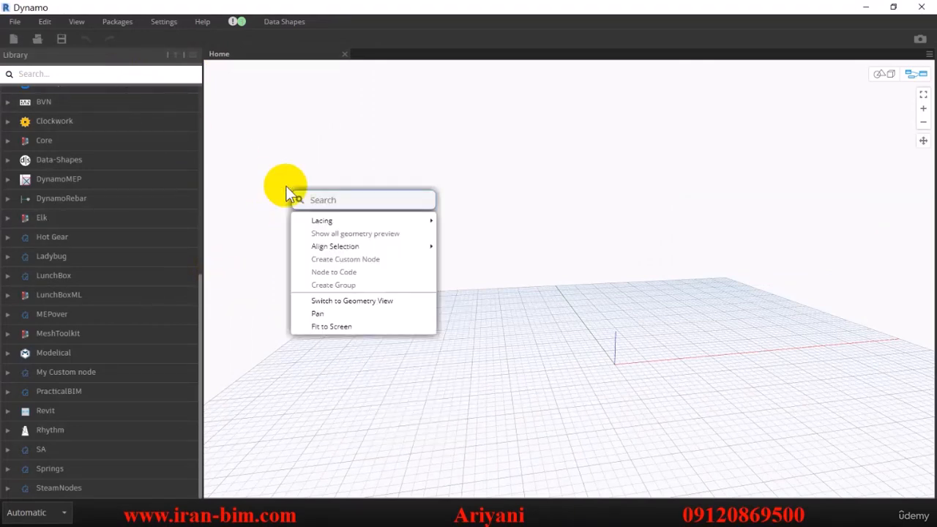
{"action": "type", "text": "FILE APT"}
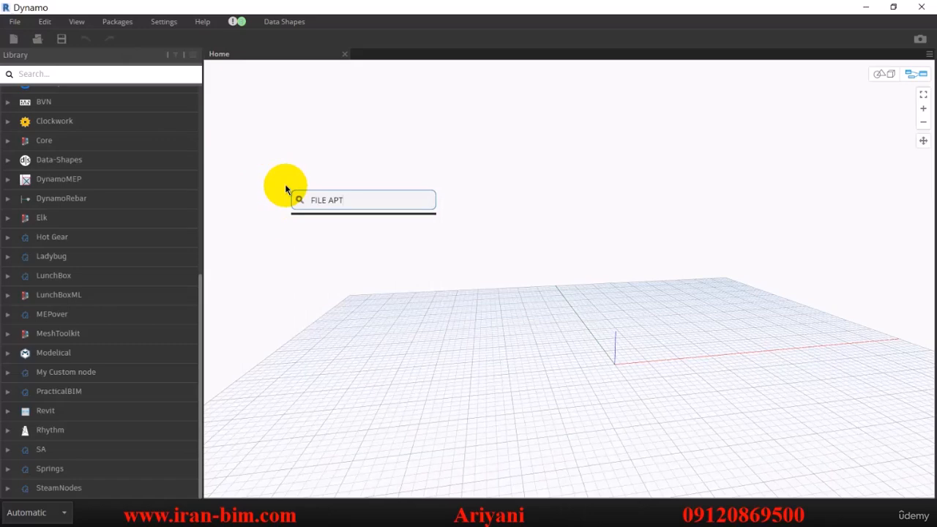
{"action": "key", "text": "BackSpace"}
{"action": "left_click", "coordinate": [286, 188]}
{"action": "right_click", "coordinate": [306, 193]}
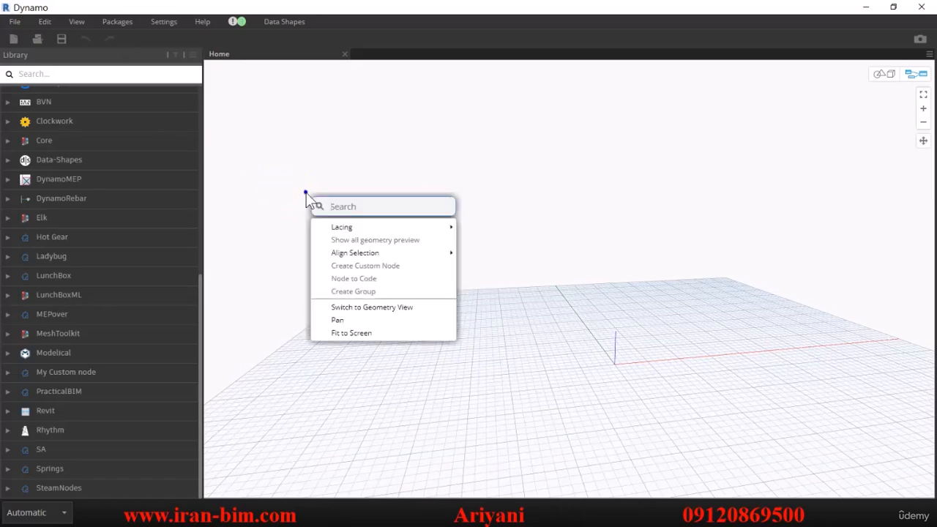
{"action": "left_click", "coordinate": [306, 192]}
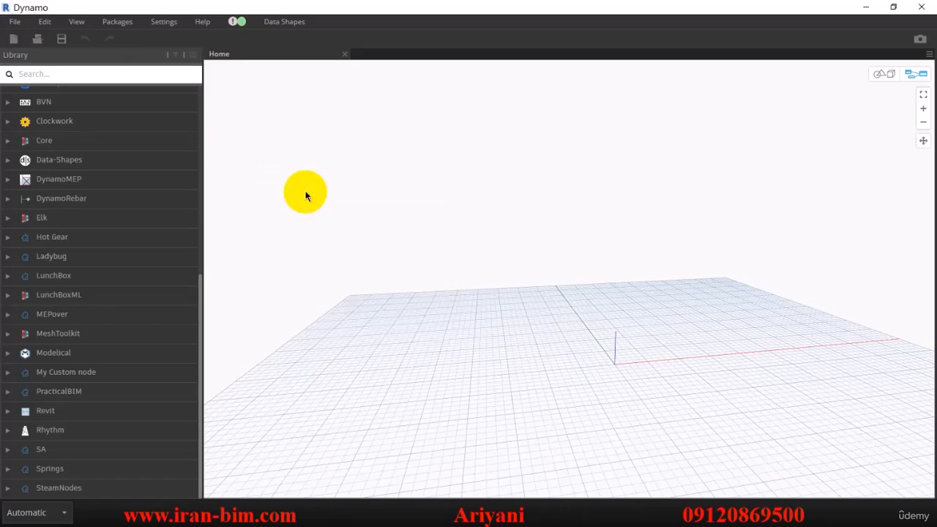
Find the File Path node with the canvas node search and add it to the empty graph
{"action": "right_click", "coordinate": [339, 180]}
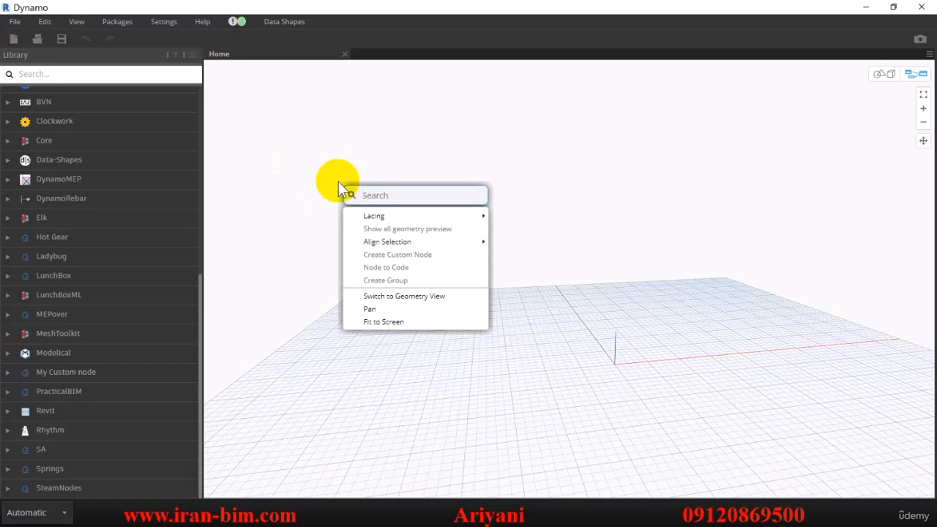
{"action": "type", "text": "FILE"}
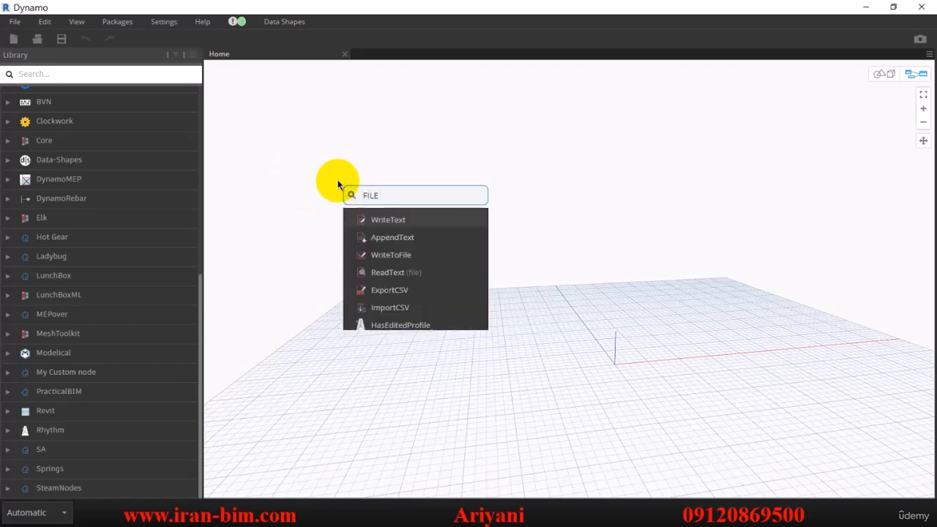
{"action": "type", "text": " PATH"}
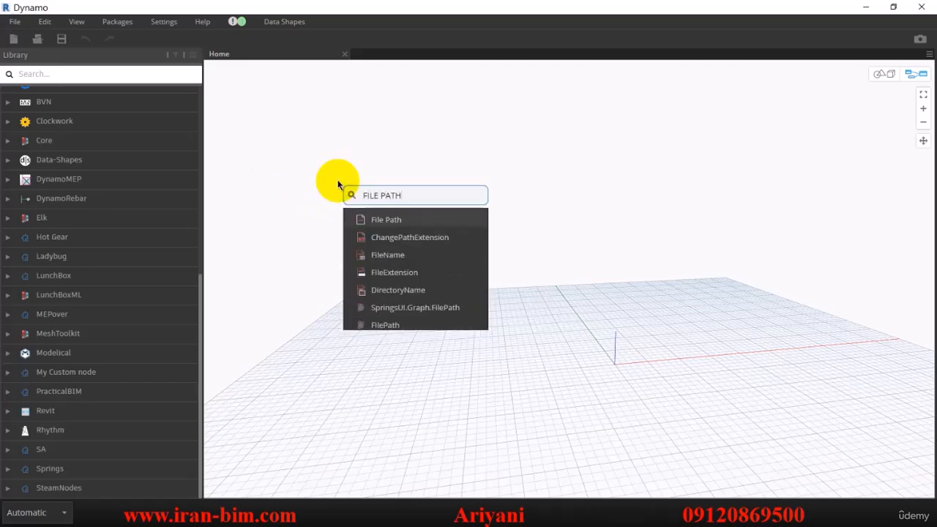
{"action": "left_click", "coordinate": [377, 218]}
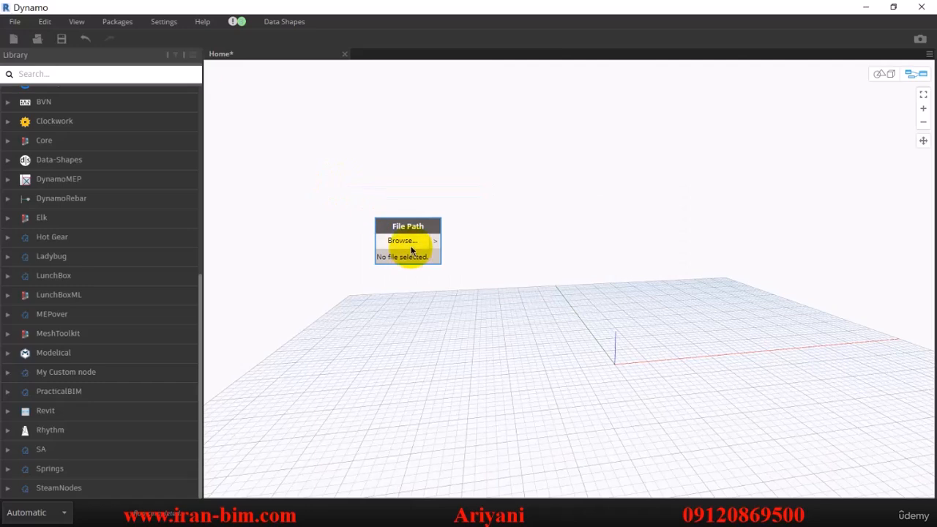
Point the File Path node to REVIEWCADTOREVIT.xlsx in G:\K\BIM Course IRAN-BIM\04-Mechanical\FILES\REVIEW CAD FILES
{"action": "left_click", "coordinate": [410, 247]}
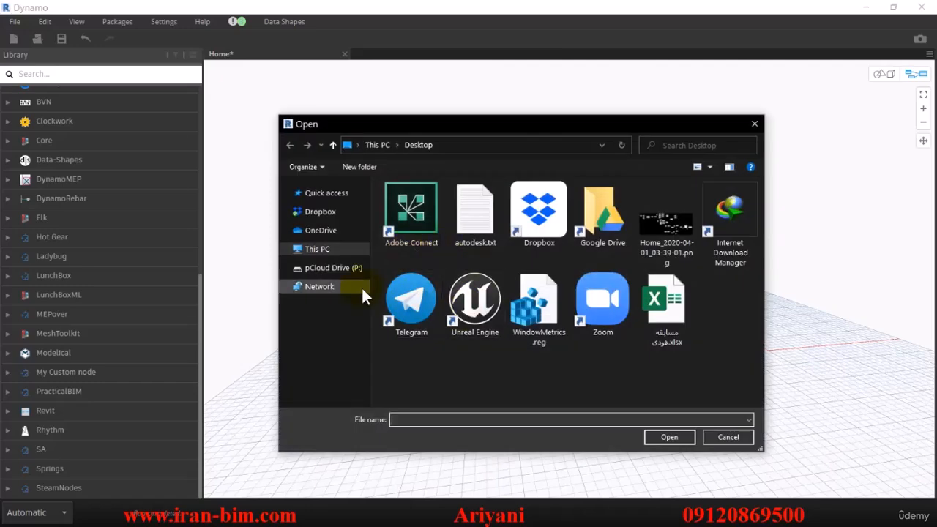
{"action": "left_click", "coordinate": [316, 249]}
{"action": "scroll", "coordinate": [487, 366], "scroll_direction": "down", "scroll_amount": 2}
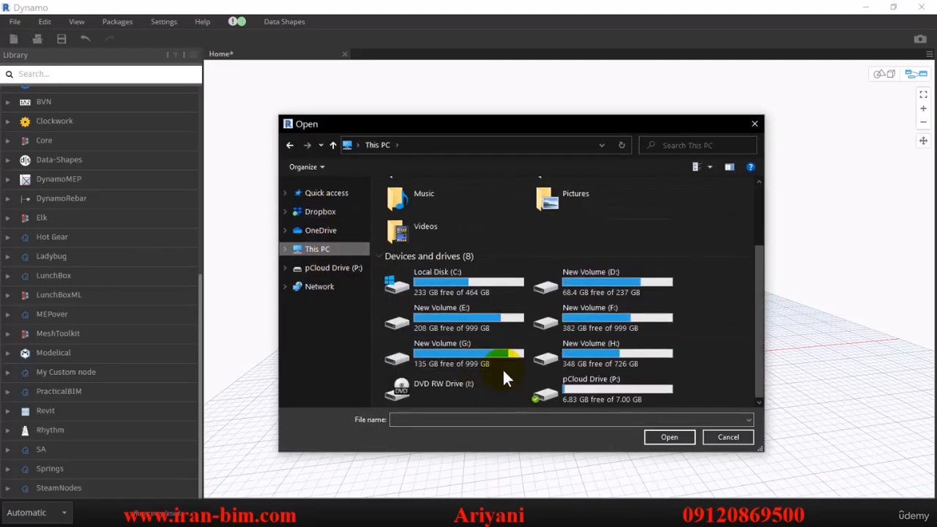
{"action": "double_click", "coordinate": [462, 344]}
{"action": "double_click", "coordinate": [397, 203]}
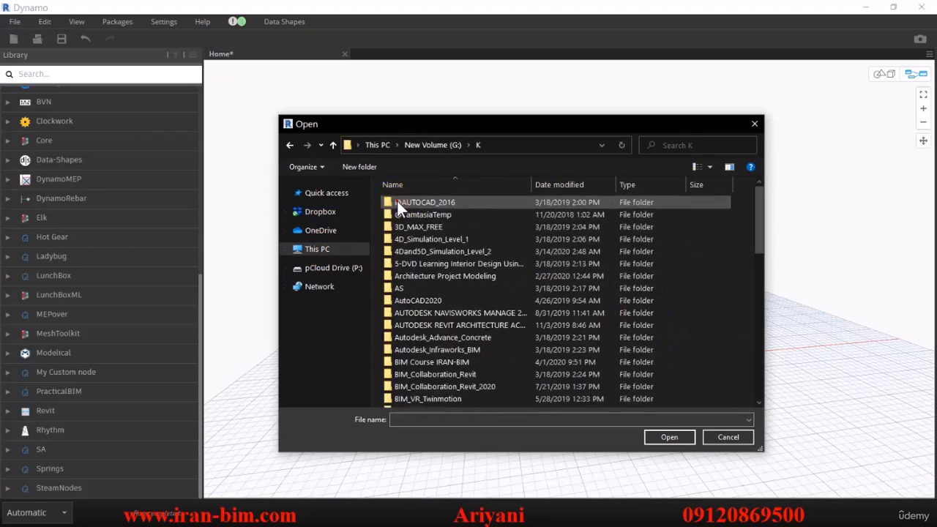
{"action": "double_click", "coordinate": [422, 361]}
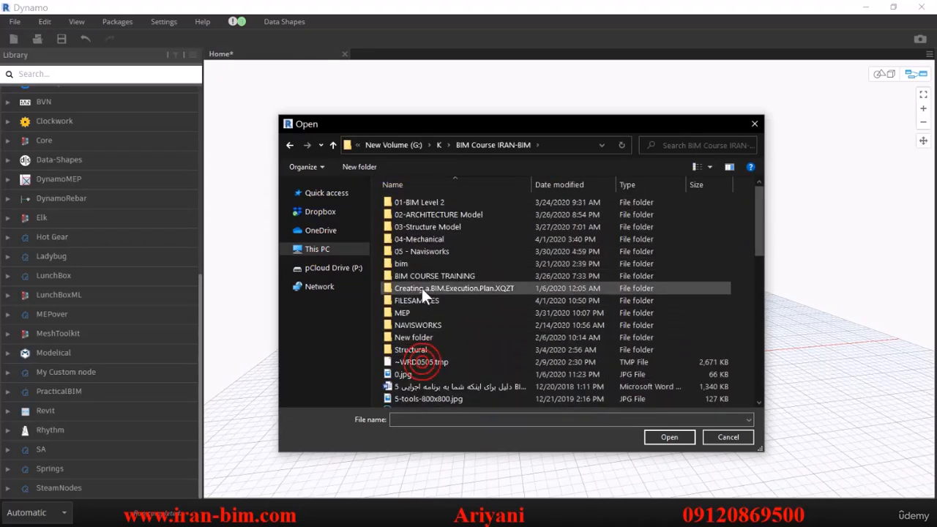
{"action": "double_click", "coordinate": [418, 240]}
{"action": "double_click", "coordinate": [408, 202]}
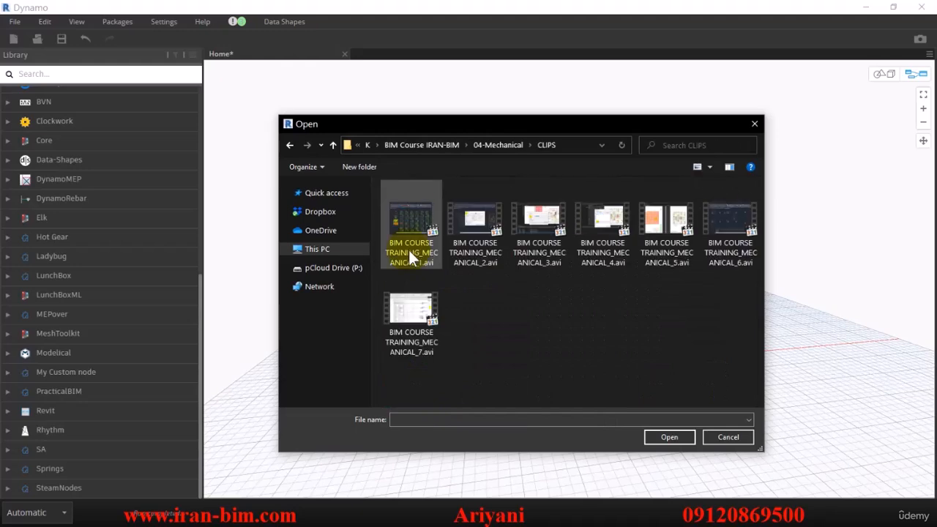
{"action": "left_click", "coordinate": [294, 144]}
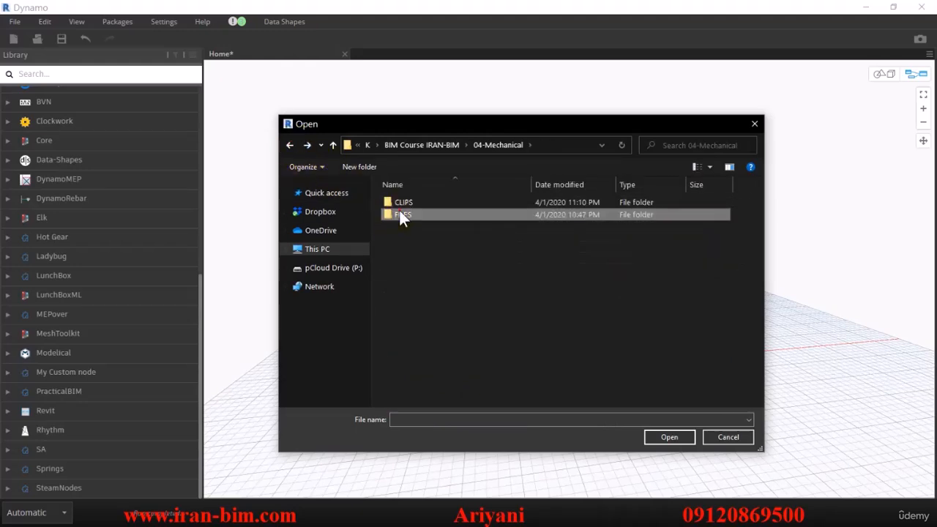
{"action": "double_click", "coordinate": [399, 212]}
{"action": "double_click", "coordinate": [409, 227]}
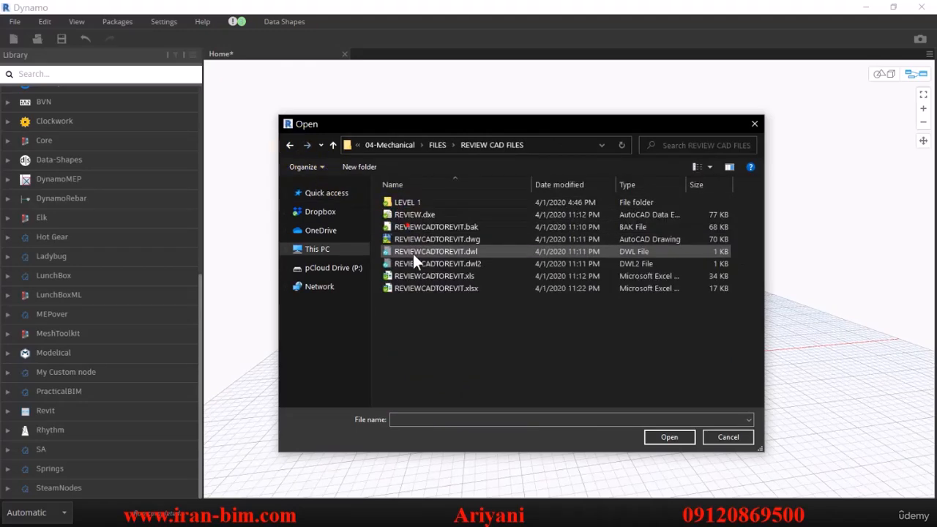
{"action": "left_click", "coordinate": [460, 288]}
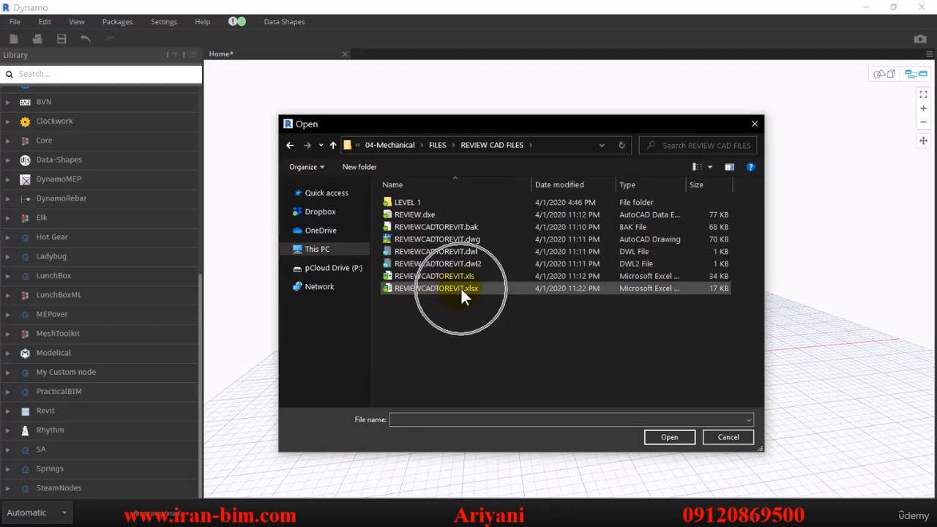
{"action": "left_click", "coordinate": [667, 437]}
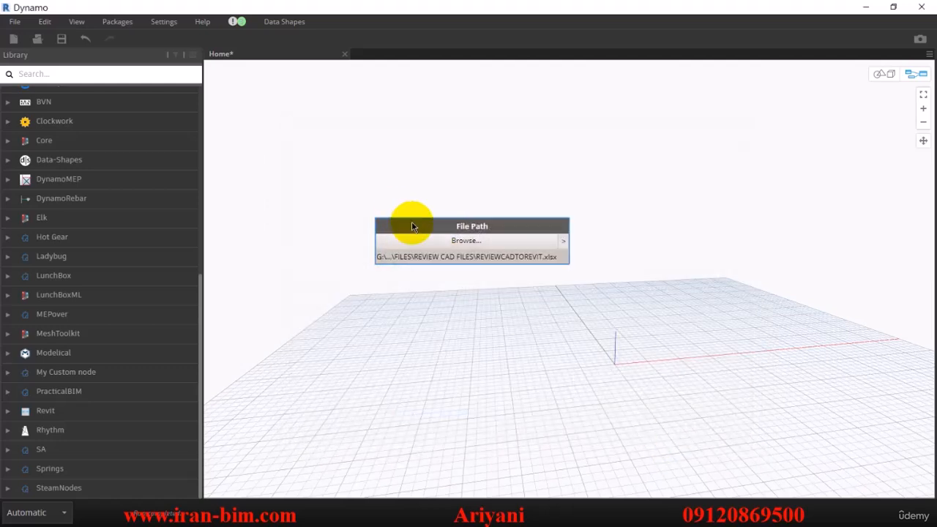
Add a File From Path node fed by the File Path node, and set the graph's run mode to Manual
{"action": "left_click_drag", "start_coordinate": [411, 221], "coordinate": [372, 190]}
{"action": "right_click", "coordinate": [524, 213]}
{"action": "type", "text": "FILE FROM"}
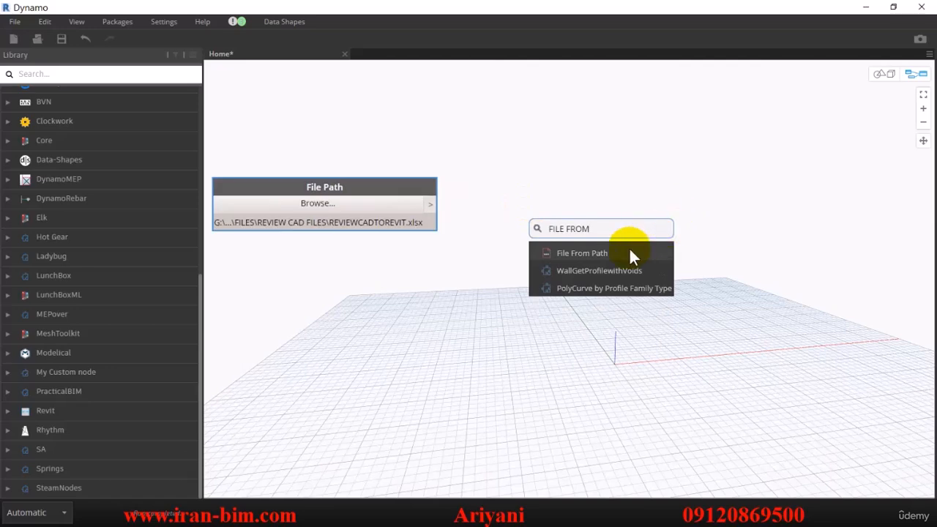
{"action": "left_click", "coordinate": [630, 253]}
{"action": "left_click", "coordinate": [631, 284]}
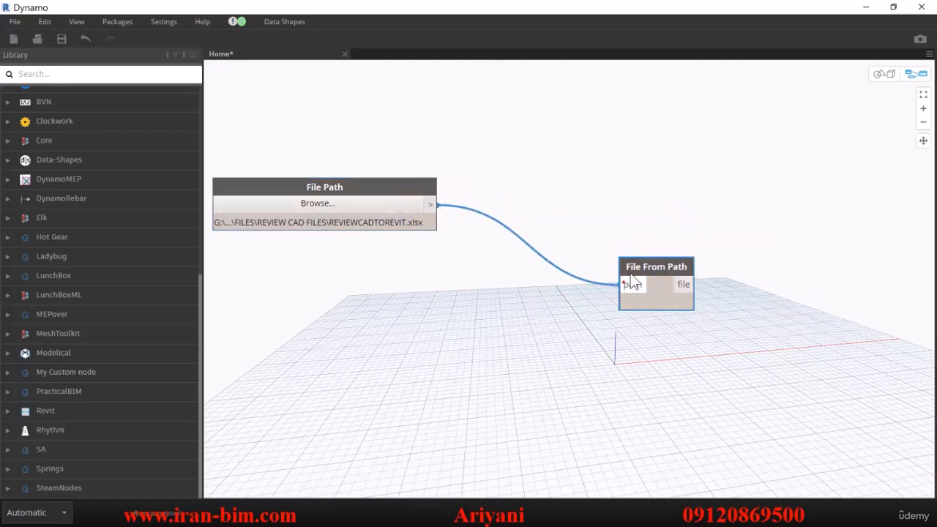
{"action": "left_click_drag", "start_coordinate": [632, 264], "coordinate": [505, 204]}
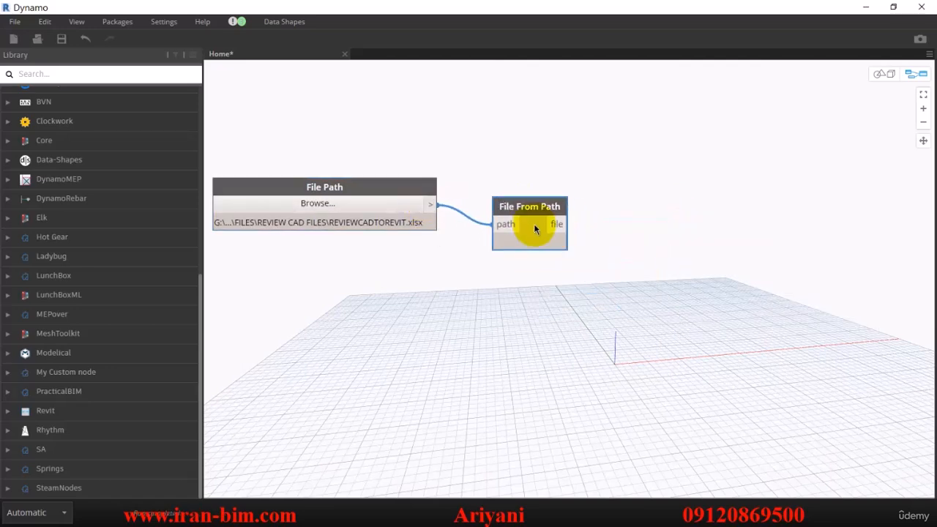
{"action": "left_click", "coordinate": [44, 512]}
{"action": "left_click", "coordinate": [31, 450]}
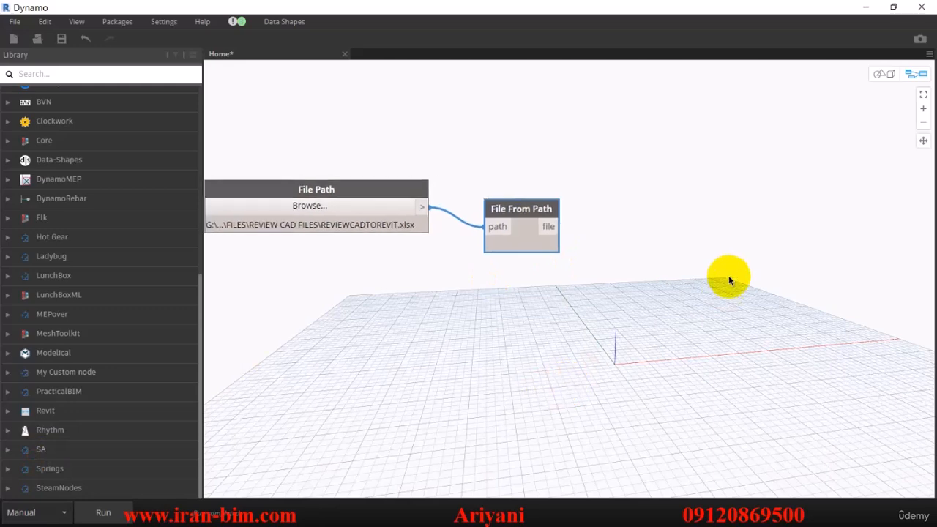
Add a Data.ImportExcel node beside File From Path and connect the file output to its file input
{"action": "right_click", "coordinate": [728, 276]}
{"action": "type", "text": "IMPOE"}
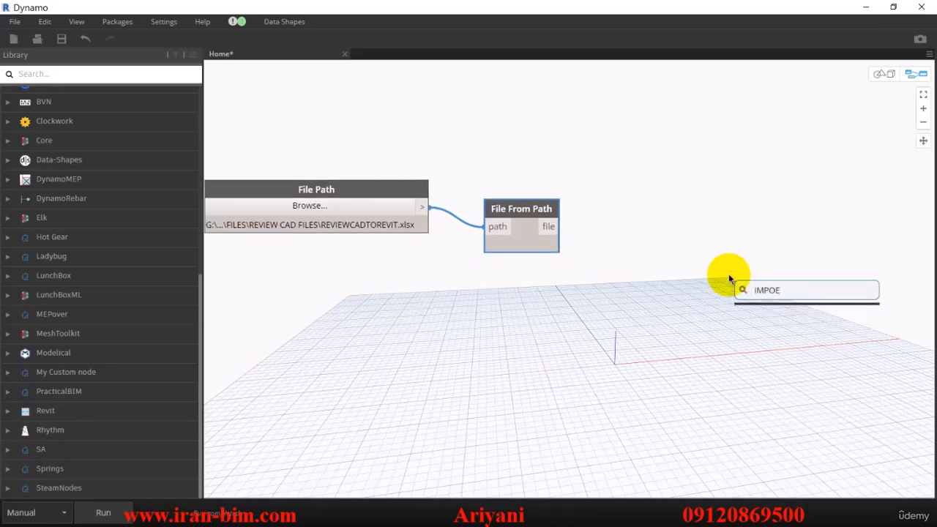
{"action": "key", "text": "BackSpace"}
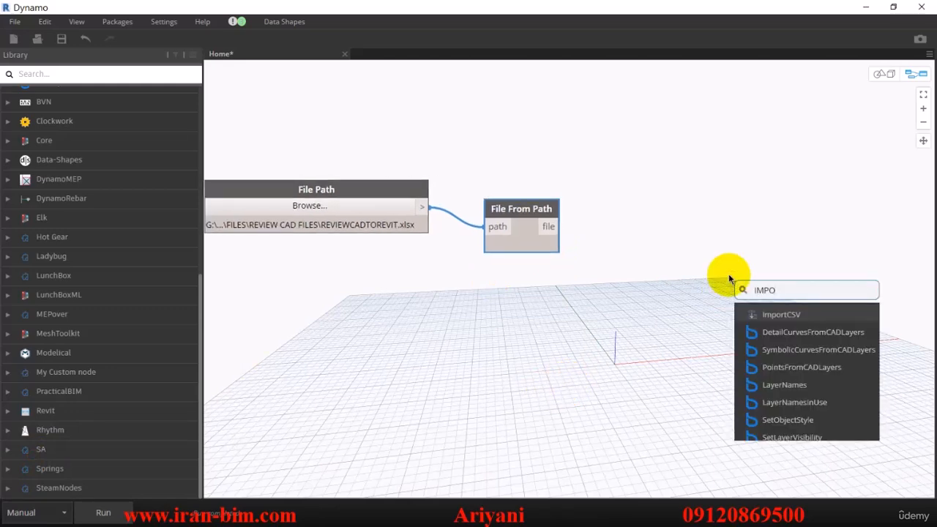
{"action": "scroll", "coordinate": [799, 339], "scroll_direction": "down", "scroll_amount": 3}
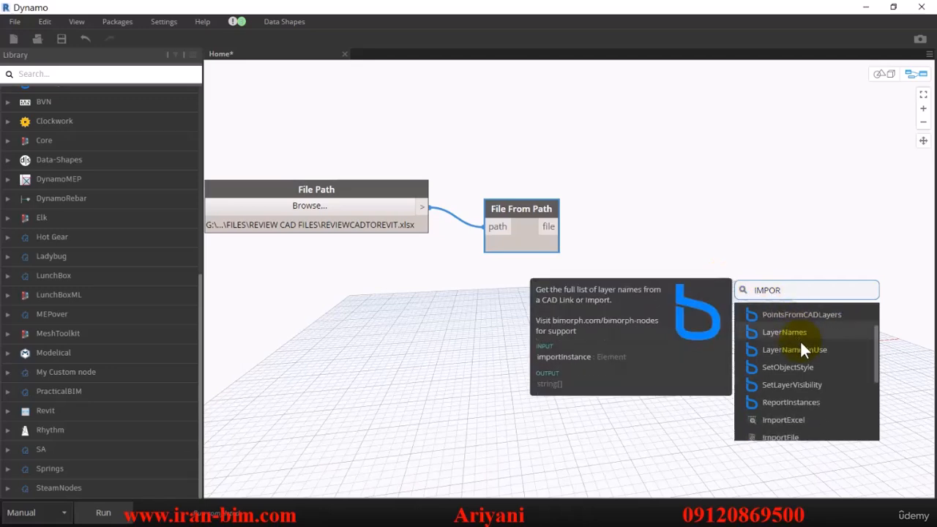
{"action": "left_click", "coordinate": [794, 384]}
{"action": "left_click_drag", "start_coordinate": [808, 415], "coordinate": [641, 258]}
{"action": "left_click", "coordinate": [548, 226]}
{"action": "left_click", "coordinate": [637, 280]}
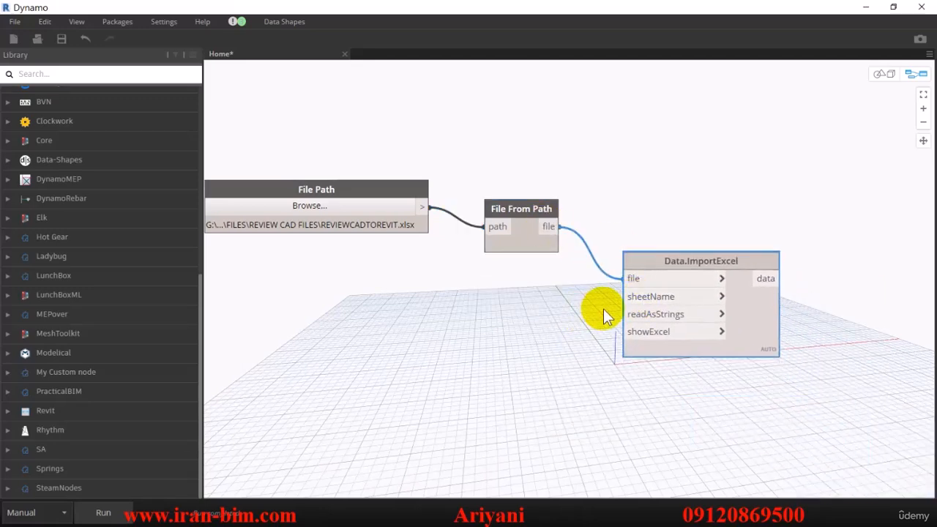
Open REVIEWCADTOREVIT.xlsx from the REVIEW CAD FILES folder, look up its worksheet name, and return to Dynamo
{"action": "key", "text": "alt+Tab"}
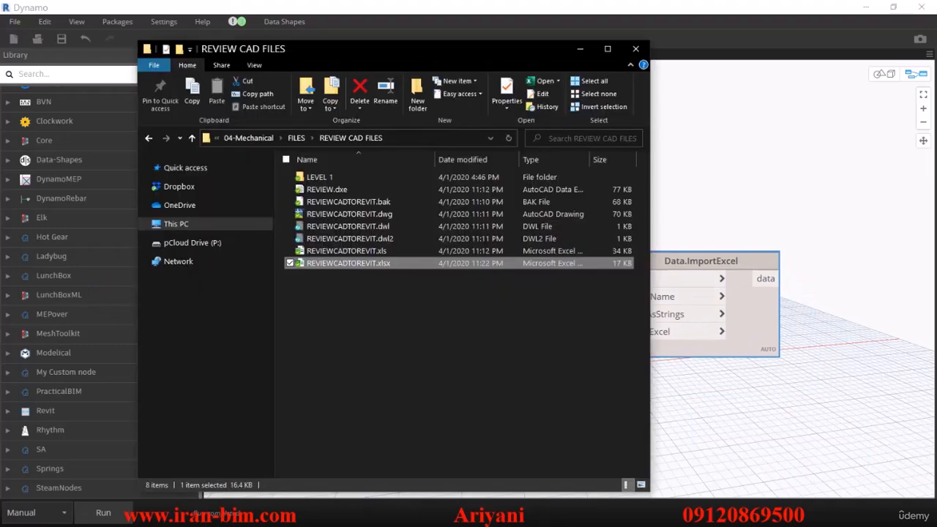
{"action": "double_click", "coordinate": [335, 264]}
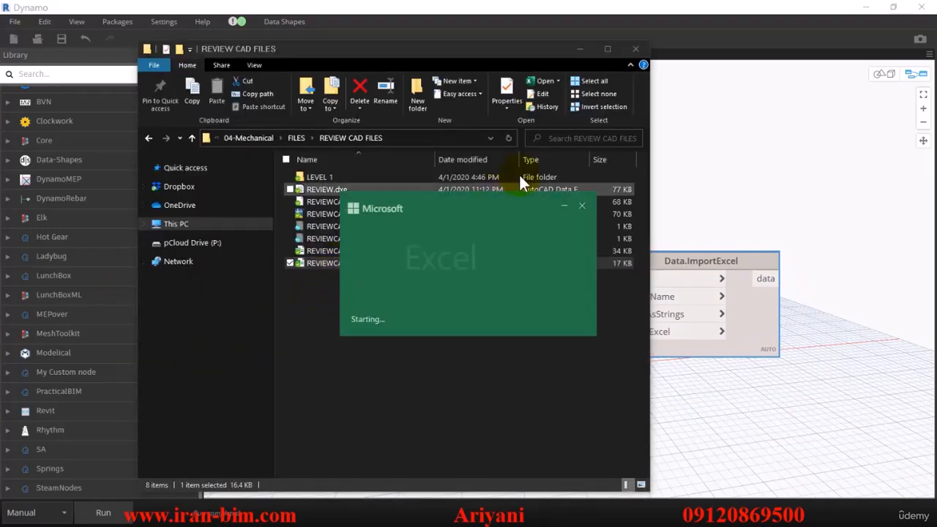
{"action": "left_click", "coordinate": [581, 48]}
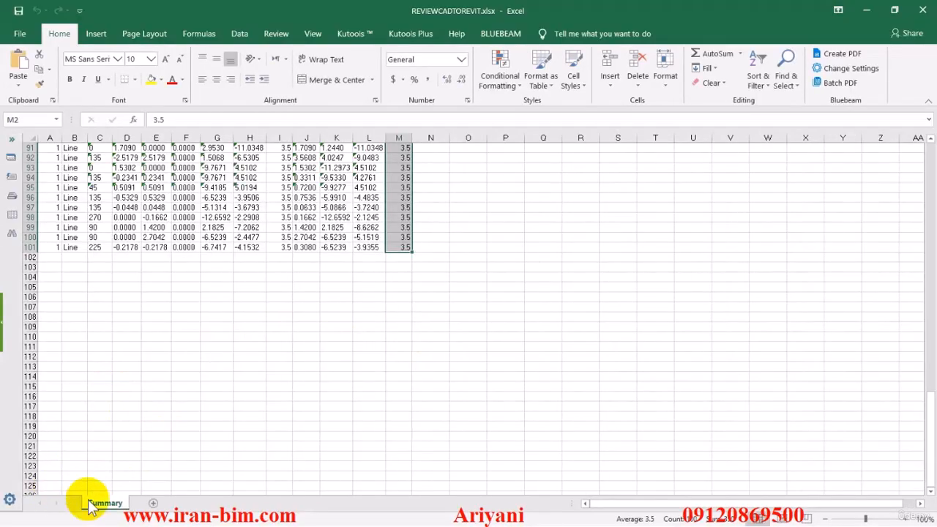
{"action": "left_click", "coordinate": [109, 502]}
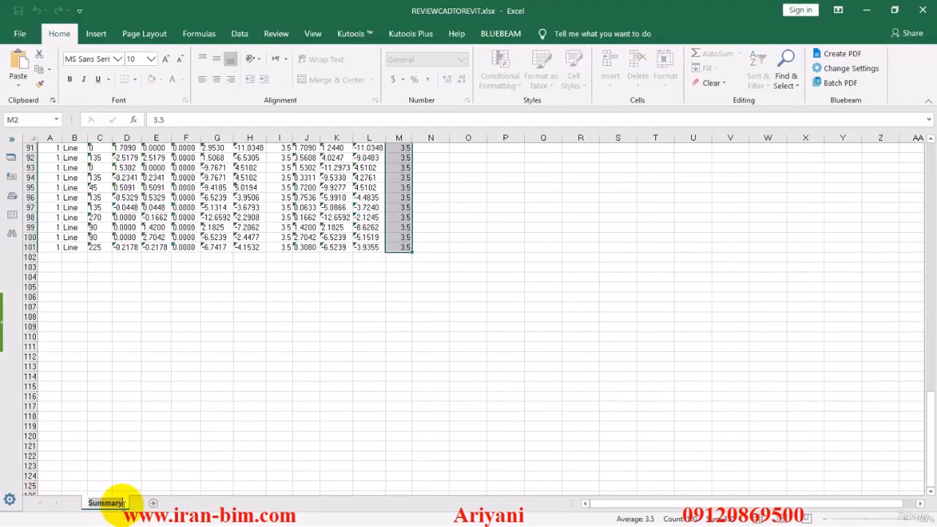
{"action": "left_click", "coordinate": [126, 502]}
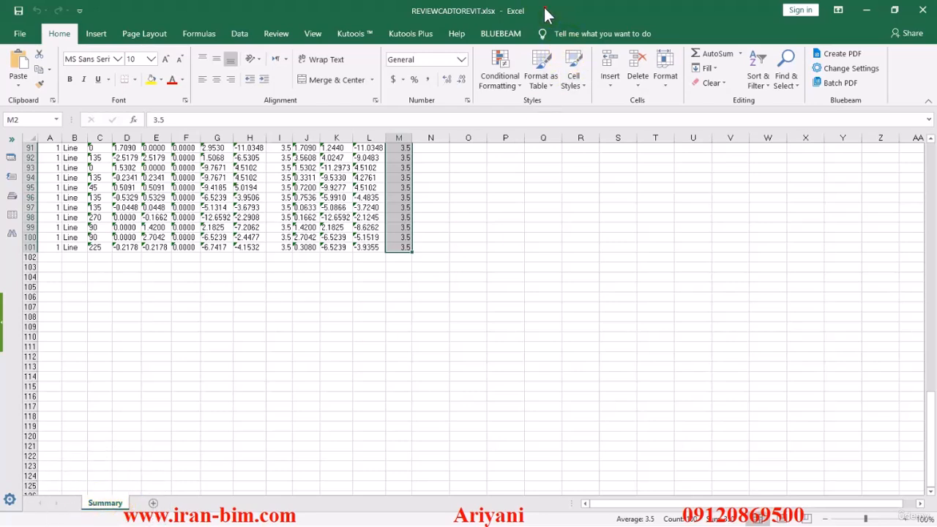
{"action": "left_click_drag", "start_coordinate": [544, 12], "coordinate": [933, 37]}
{"action": "left_click", "coordinate": [552, 401]}
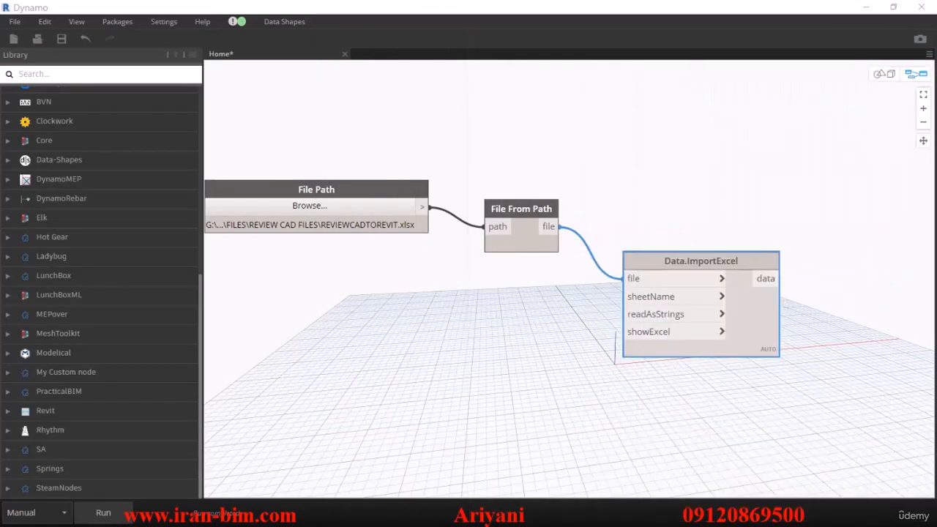
Add a String node and connect its output to the sheetName input of Data.ImportExcel
{"action": "right_click", "coordinate": [453, 307]}
{"action": "type", "text": "str"}
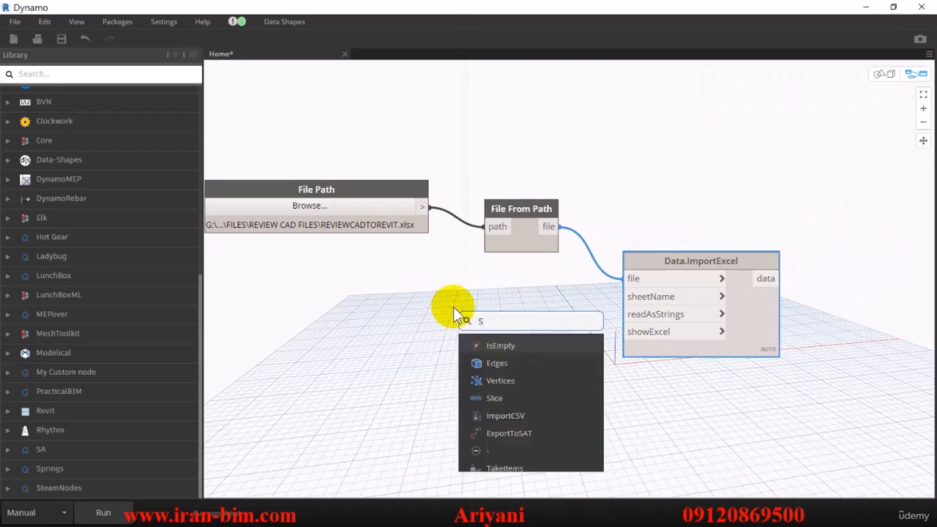
{"action": "left_click", "coordinate": [516, 354]}
{"action": "left_click_drag", "start_coordinate": [515, 360], "coordinate": [628, 296]}
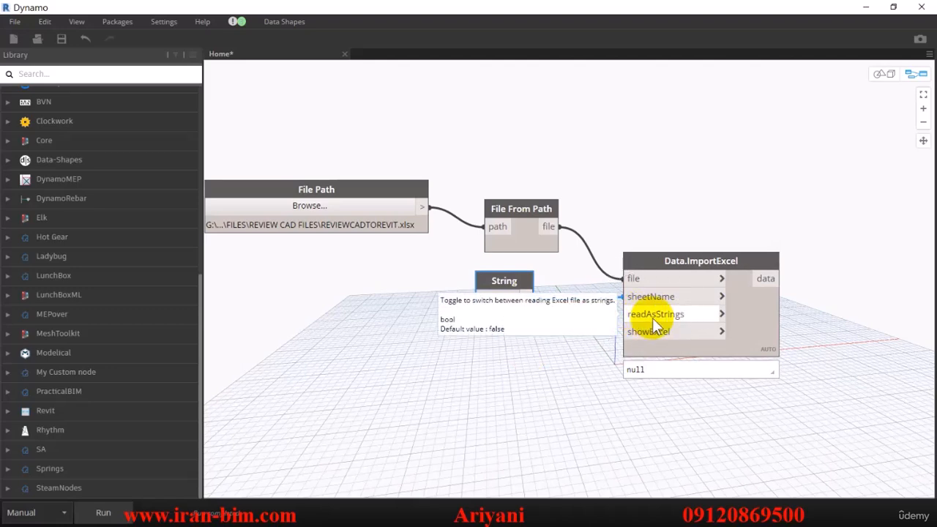
Add a Boolean node below the String node and connect its False output to the readAsStrings input of Data.ImportExcel
{"action": "right_click", "coordinate": [421, 355]}
{"action": "type", "text": "boole"}
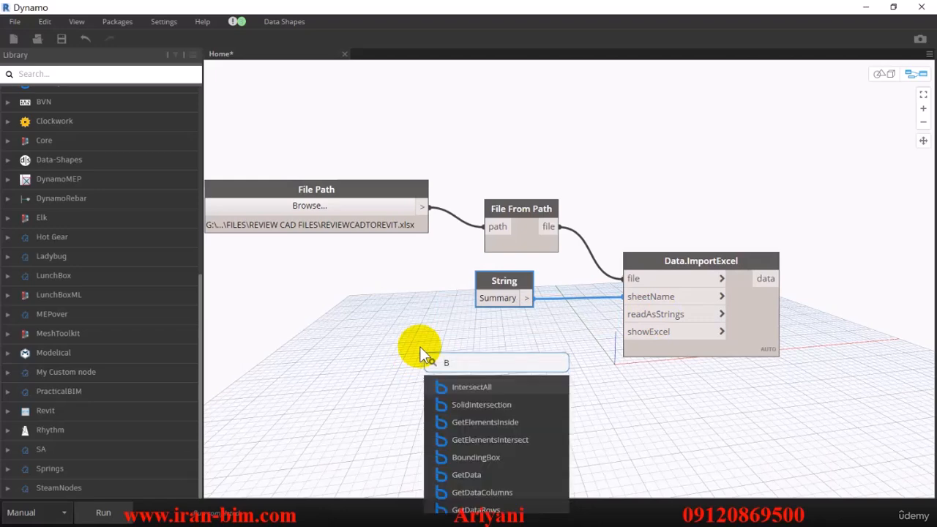
{"action": "left_click", "coordinate": [462, 384]}
{"action": "left_click_drag", "start_coordinate": [480, 395], "coordinate": [496, 319]}
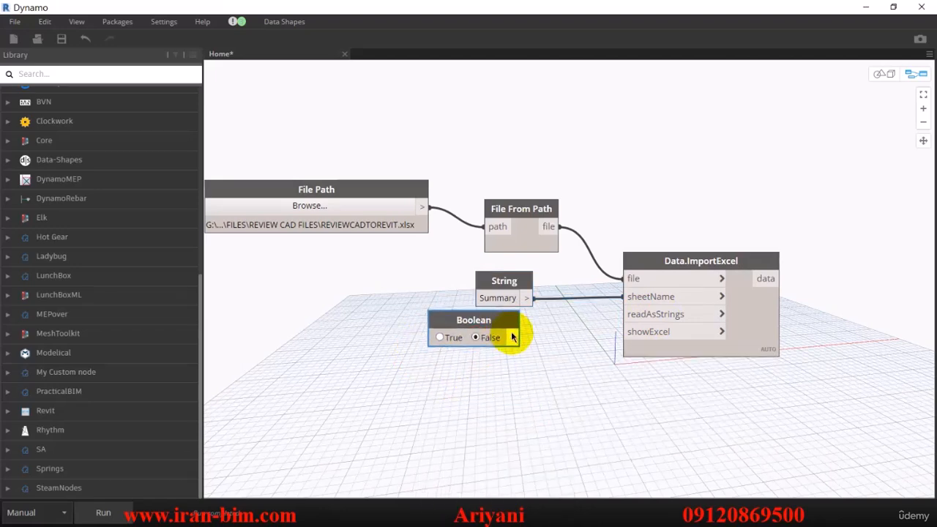
{"action": "left_click_drag", "start_coordinate": [571, 334], "coordinate": [642, 335]}
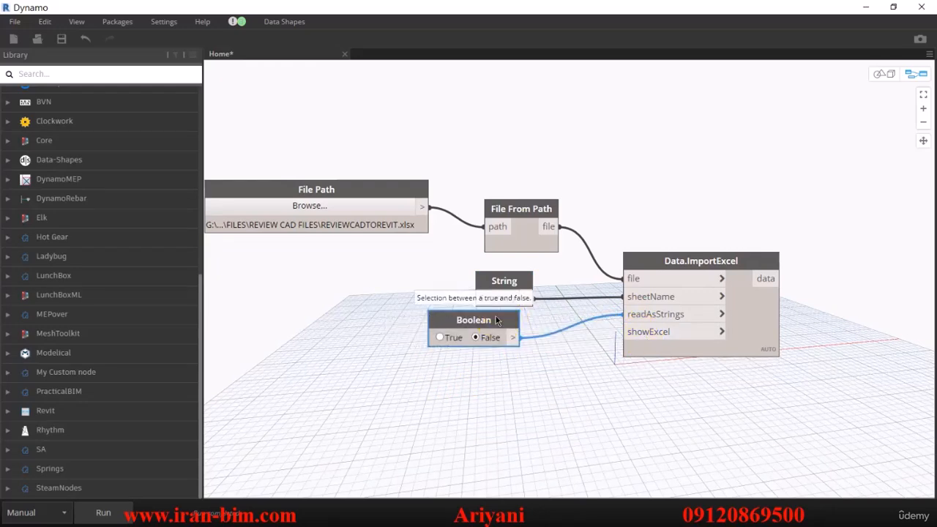
Duplicate the Boolean node, place the copy below the original, and connect it to the showExcel input of Data.ImportExcel
{"action": "key", "text": "ctrl+c"}
{"action": "key", "text": "ctrl+v"}
{"action": "left_click_drag", "start_coordinate": [556, 350], "coordinate": [457, 380]}
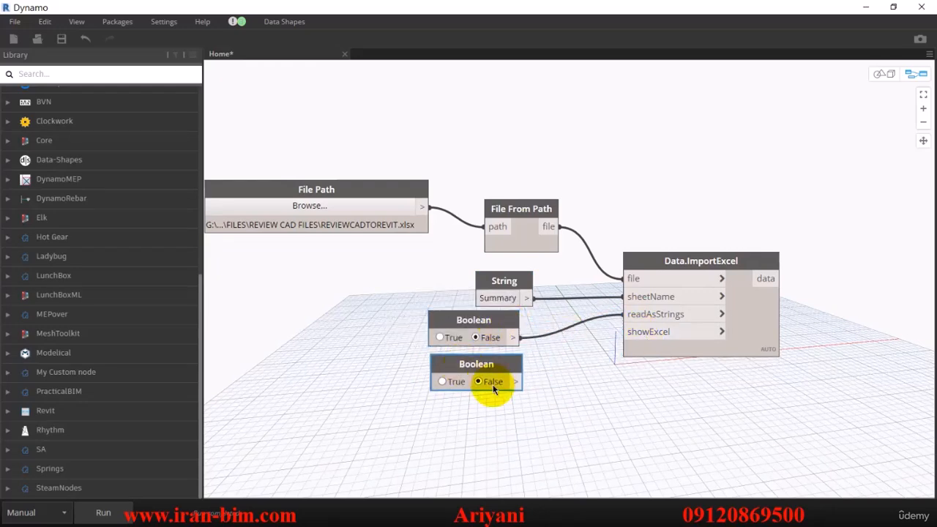
{"action": "left_click_drag", "start_coordinate": [515, 381], "coordinate": [637, 334]}
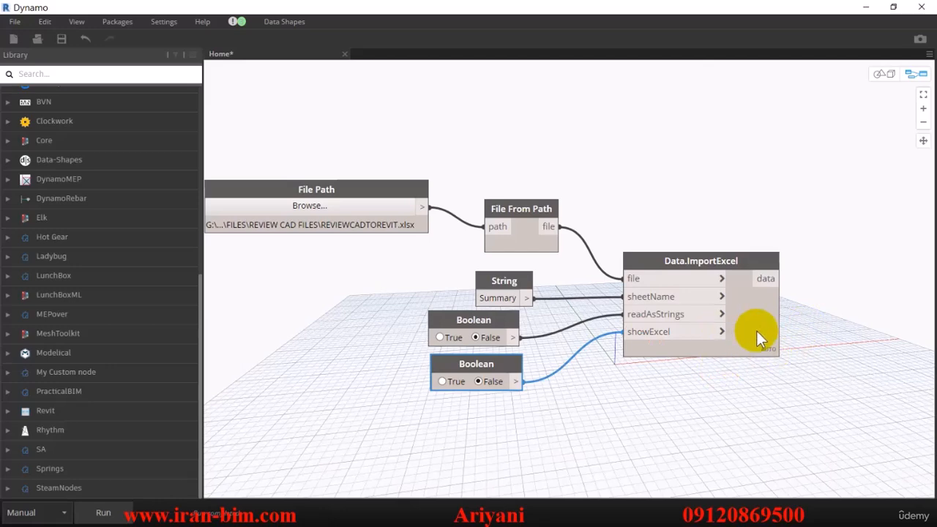
Run the graph and keep the Data.ImportExcel output preview displayed below the node
{"action": "middle_click_drag", "start_coordinate": [359, 420], "coordinate": [294, 411]}
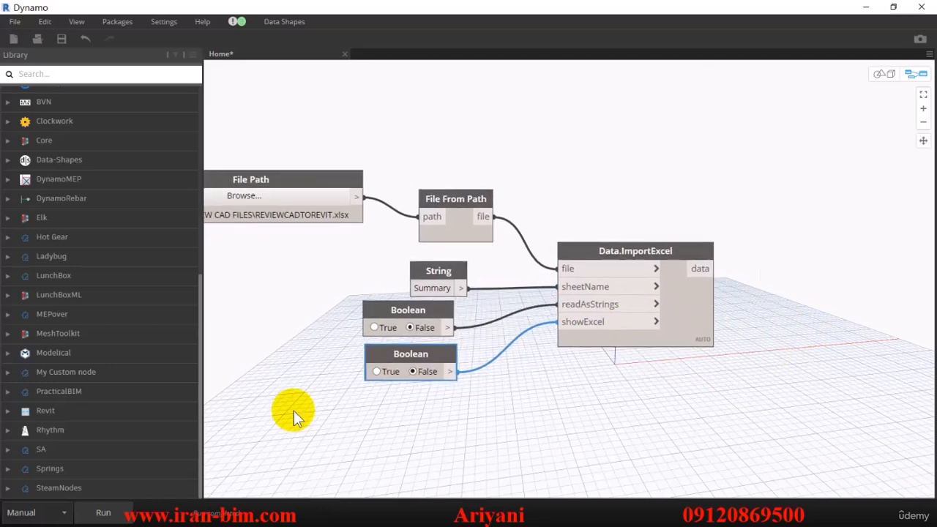
{"action": "left_click", "coordinate": [115, 509]}
{"action": "mouse_move", "coordinate": [682, 322]}
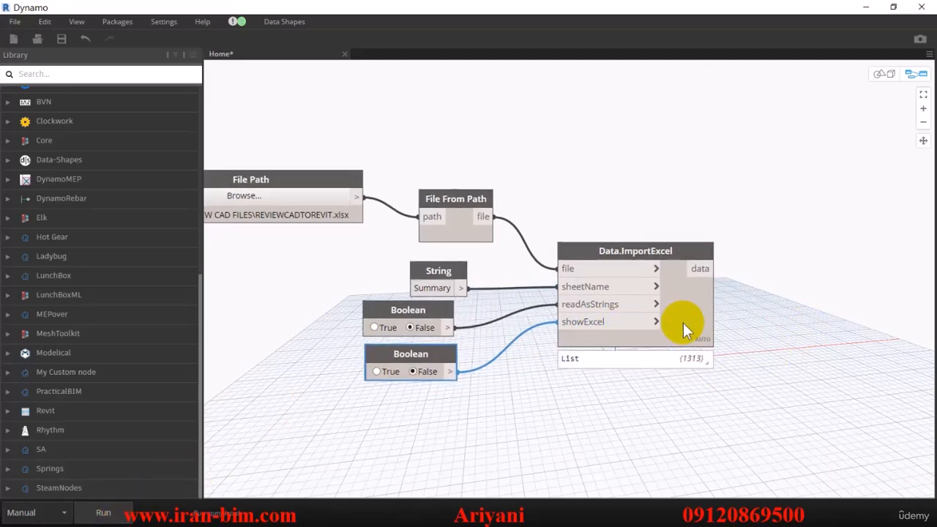
{"action": "left_click", "coordinate": [700, 357]}
{"action": "middle_click_drag", "start_coordinate": [689, 391], "coordinate": [626, 271]}
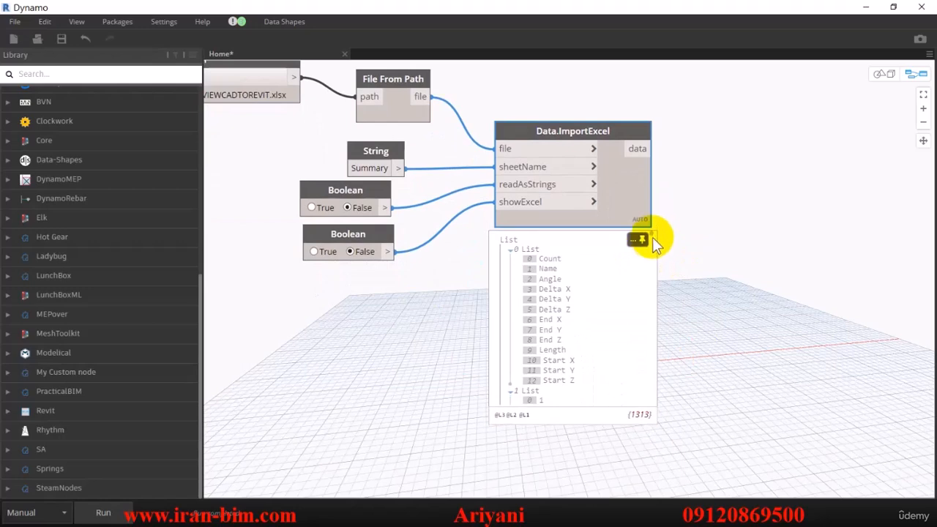
{"action": "mouse_move", "coordinate": [652, 237]}
{"action": "left_mouse_down"}
{"action": "mouse_move", "coordinate": [652, 247]}
{"action": "mouse_move", "coordinate": [656, 223]}
{"action": "left_mouse_up"}
Add a List.Deconstruct node beside Data.ImportExcel and connect the data output to its list input
{"action": "middle_click_drag", "start_coordinate": [657, 235], "coordinate": [608, 262]}
{"action": "right_click", "coordinate": [610, 260]}
{"action": "type", "text": "LI"}
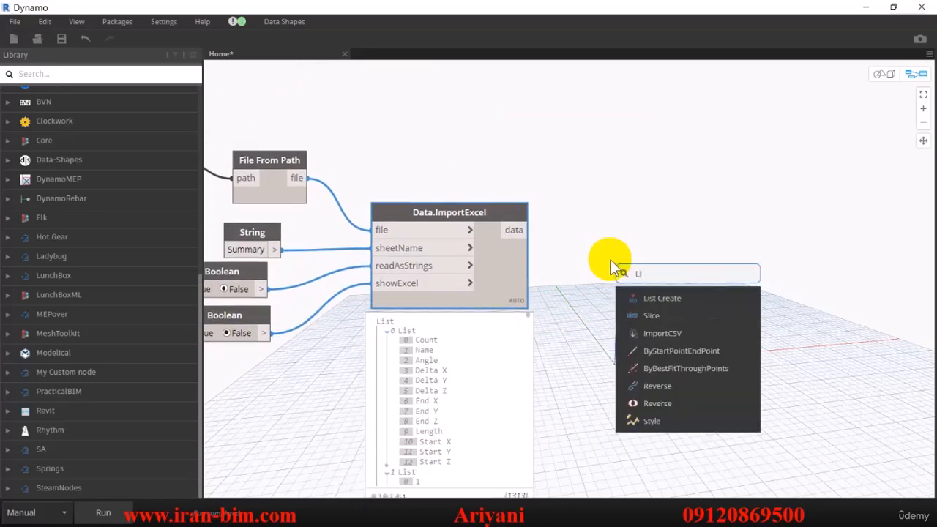
{"action": "type", "text": "ST.DE"}
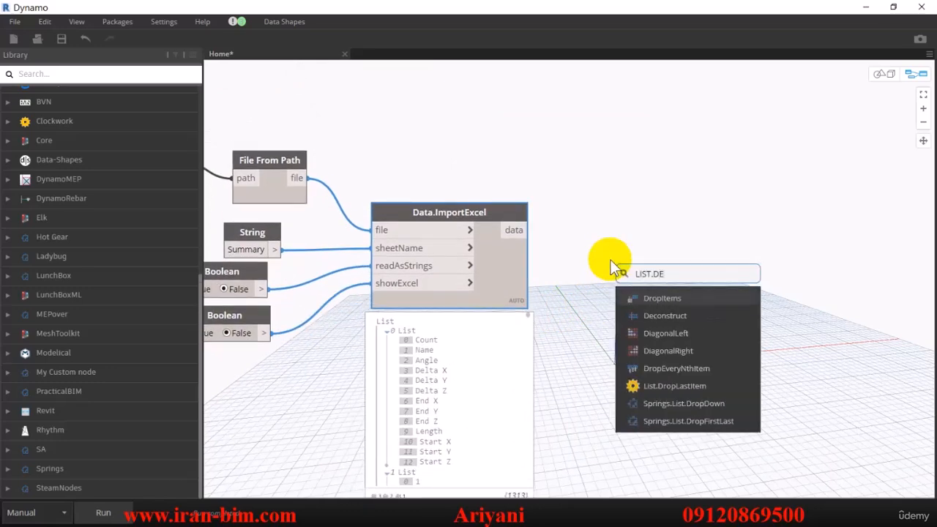
{"action": "type", "text": "C"}
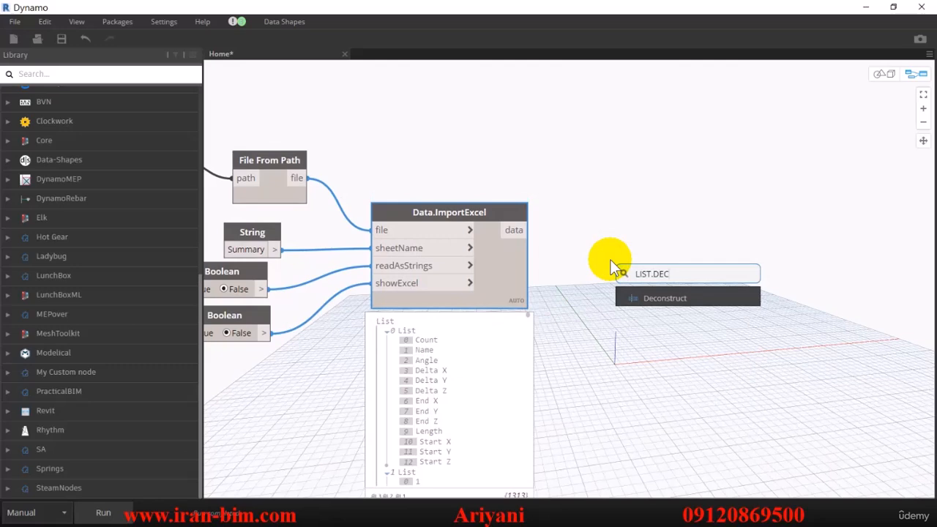
{"action": "left_click", "coordinate": [661, 306]}
{"action": "left_click_drag", "start_coordinate": [521, 230], "coordinate": [623, 260]}
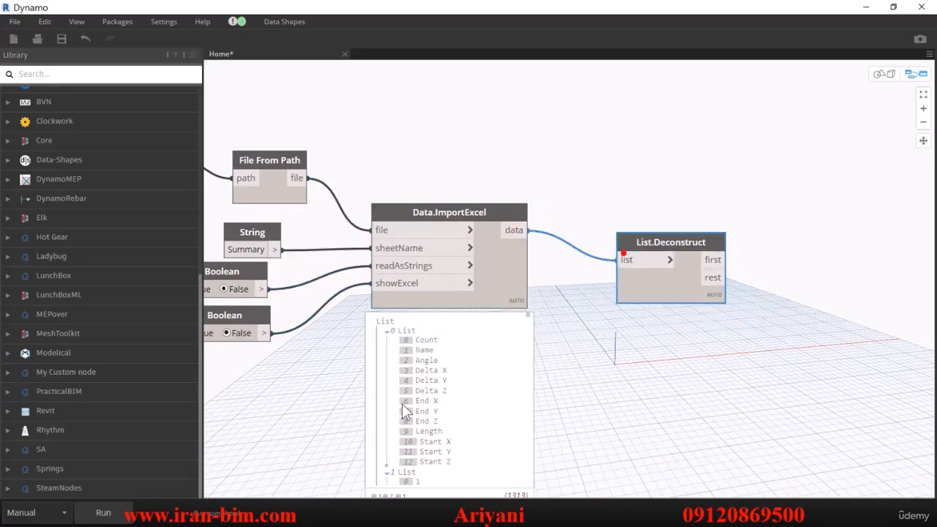
{"action": "left_click_drag", "start_coordinate": [654, 291], "coordinate": [615, 266]}
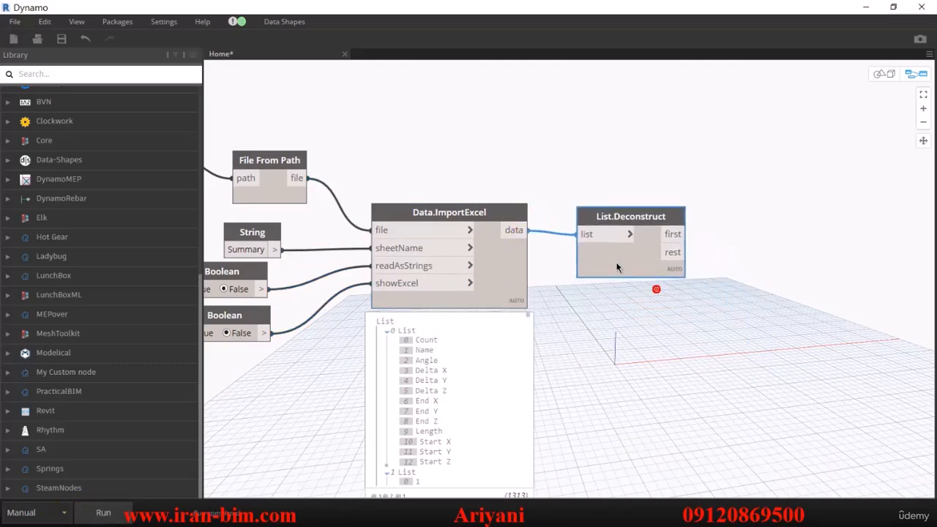
Examine the first and rest lists in the List.Deconstruct output preview
{"action": "mouse_move", "coordinate": [670, 290]}
{"action": "middle_click_drag", "start_coordinate": [713, 315], "coordinate": [654, 269]}
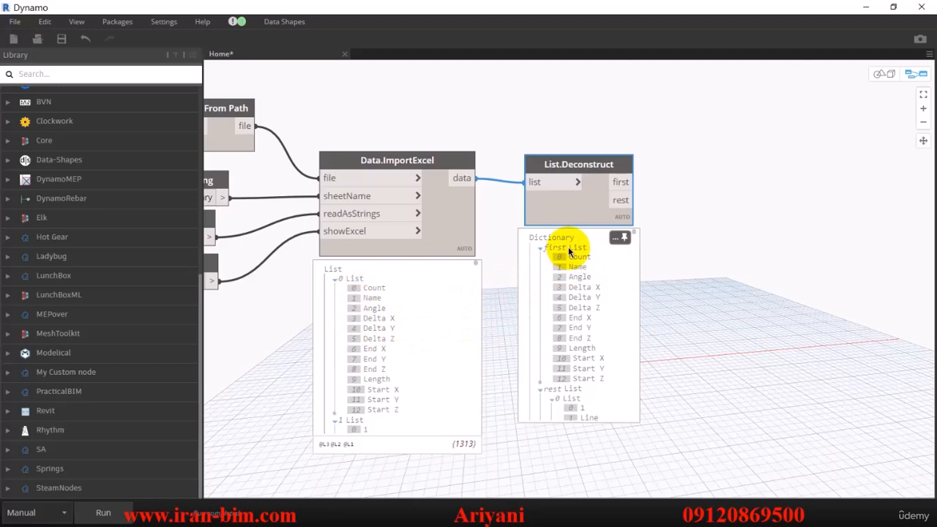
{"action": "scroll", "coordinate": [584, 359], "scroll_direction": "down", "scroll_amount": 2}
{"action": "scroll", "coordinate": [581, 355], "scroll_direction": "up", "scroll_amount": 2}
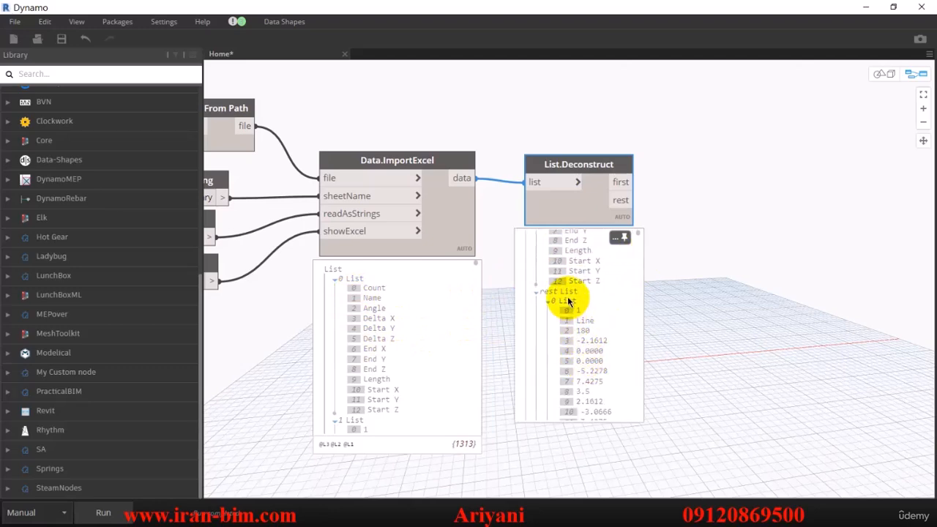
{"action": "left_click", "coordinate": [621, 238]}
Add a List.Transpose node beside List.Deconstruct and connect the rest output to its lists input
{"action": "middle_click_drag", "start_coordinate": [683, 251], "coordinate": [636, 285]}
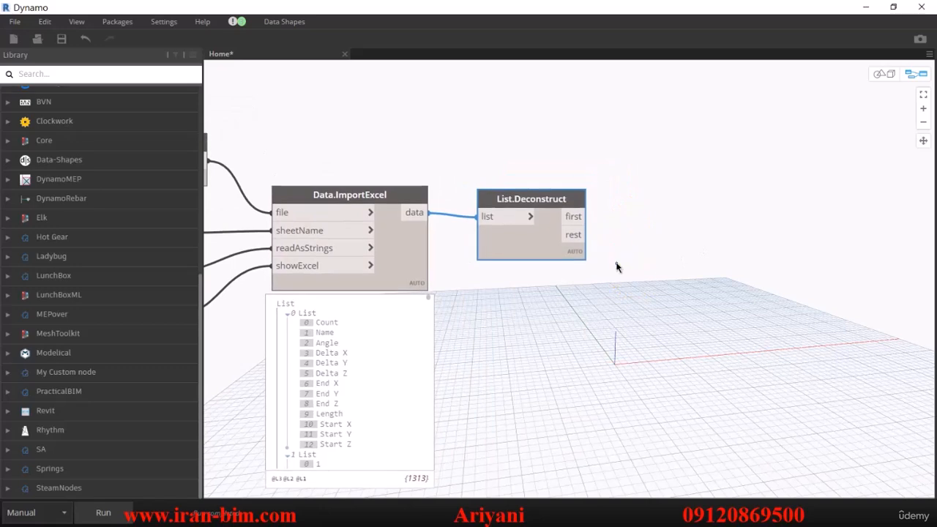
{"action": "right_click", "coordinate": [617, 265]}
{"action": "type", "text": "TRANS"}
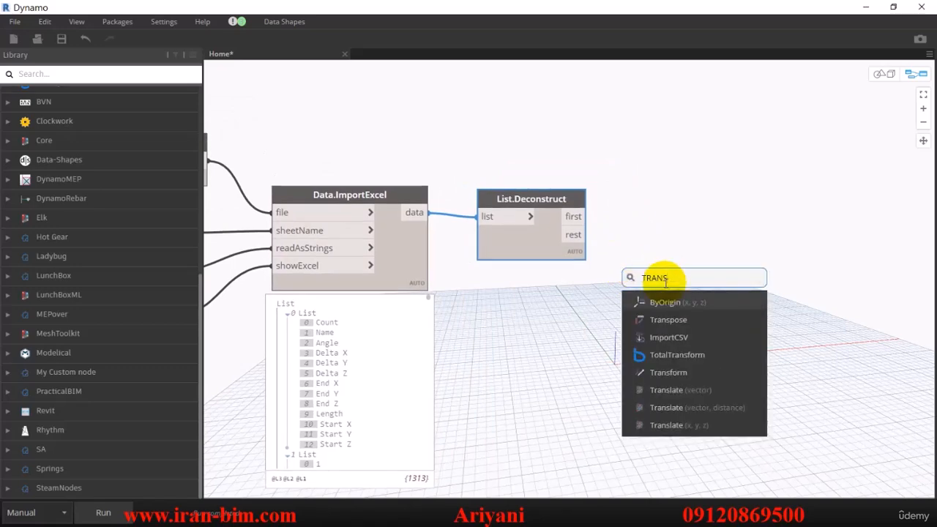
{"action": "left_click", "coordinate": [674, 320]}
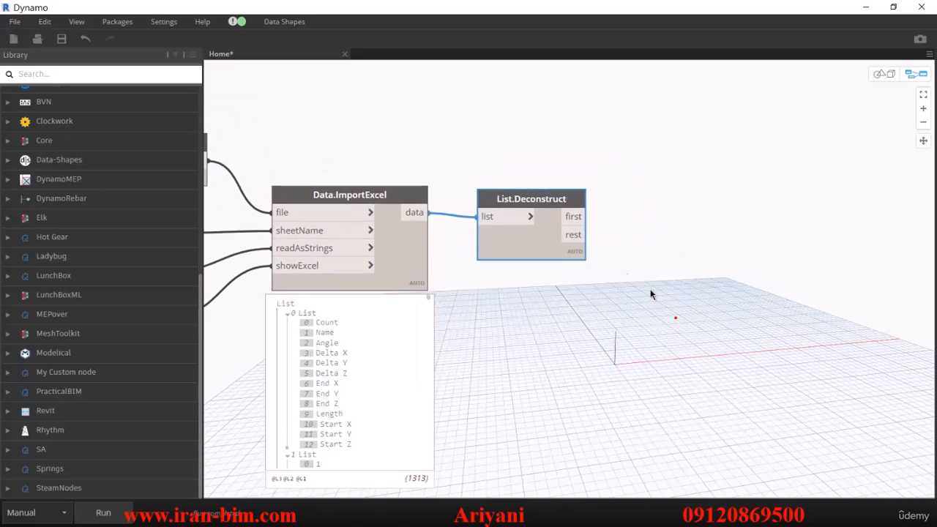
{"action": "left_click", "coordinate": [573, 235]}
{"action": "left_click", "coordinate": [679, 343]}
{"action": "left_click_drag", "start_coordinate": [704, 329], "coordinate": [655, 224]}
Keep the List.Transpose output preview displayed below the node
{"action": "middle_click_drag", "start_coordinate": [572, 330], "coordinate": [415, 335]}
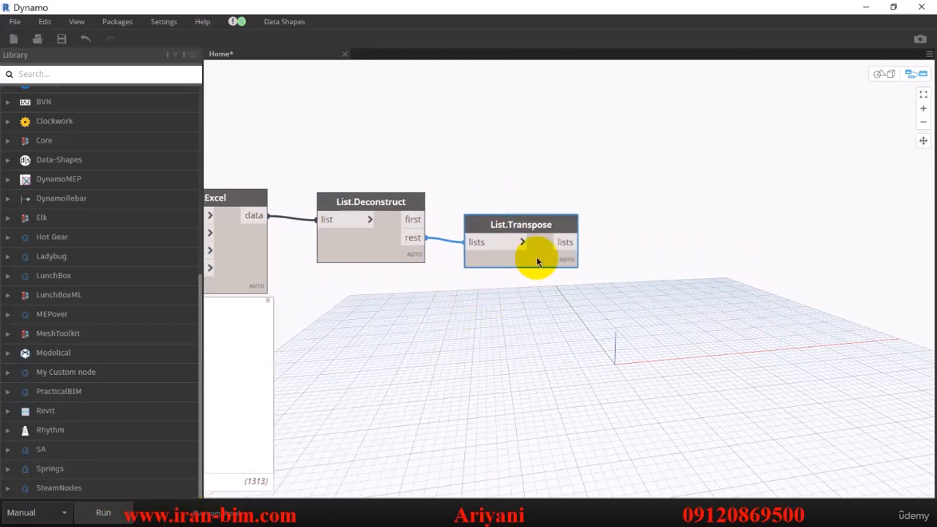
{"action": "left_click", "coordinate": [568, 281]}
{"action": "middle_click_drag", "start_coordinate": [605, 303], "coordinate": [548, 246]}
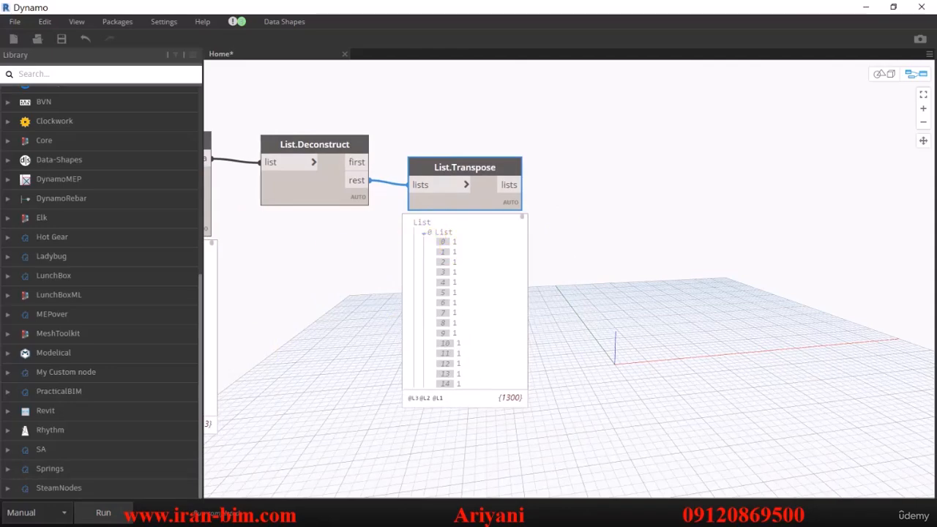
Open REVIEWCADTOREVIT.xlsx from the REVIEW CAD FILES folder, examine its column order starting with Count, and return to Dynamo
{"action": "key", "text": "alt+Tab"}
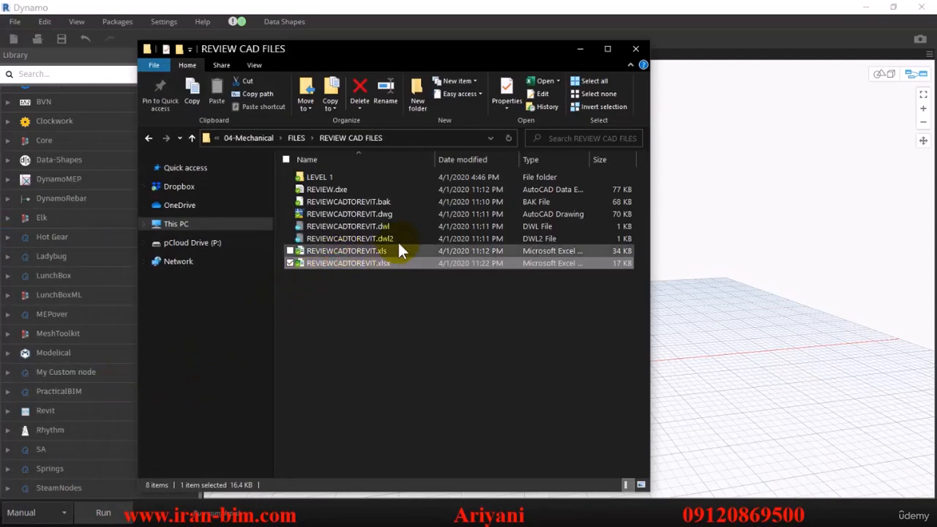
{"action": "left_click", "coordinate": [580, 49]}
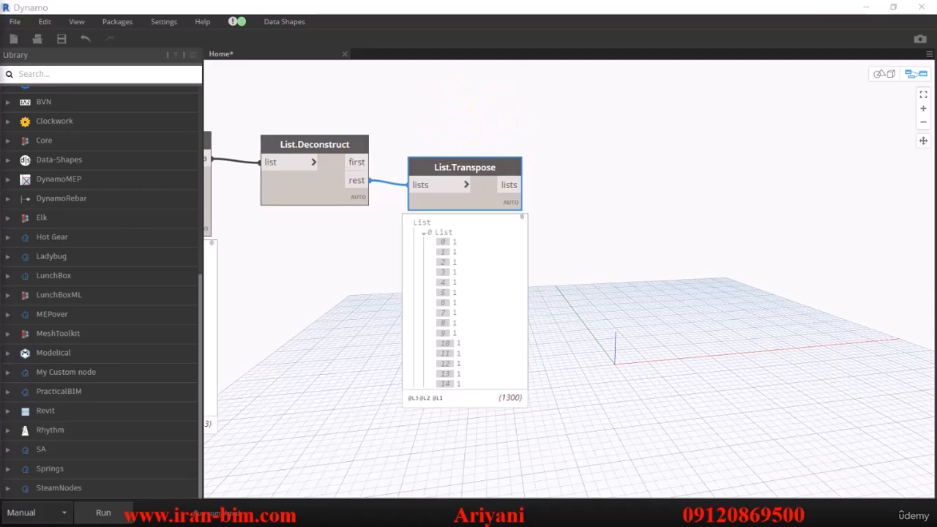
{"action": "key", "text": "alt+Tab"}
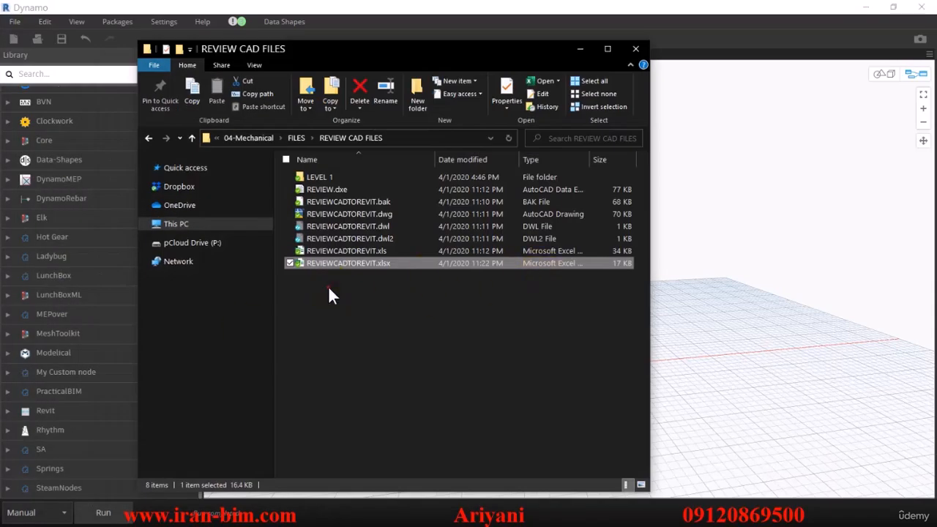
{"action": "double_click", "coordinate": [331, 262]}
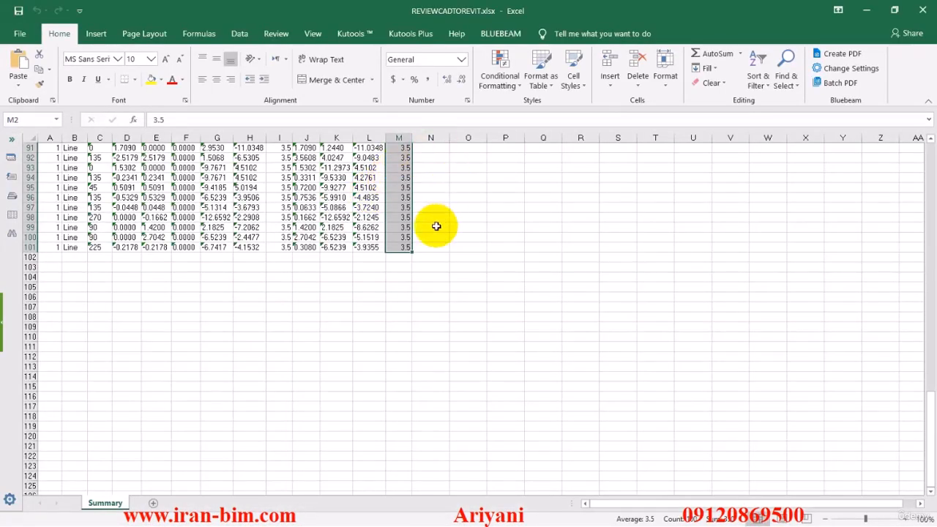
{"action": "left_click_drag", "start_coordinate": [464, 10], "coordinate": [560, 1]}
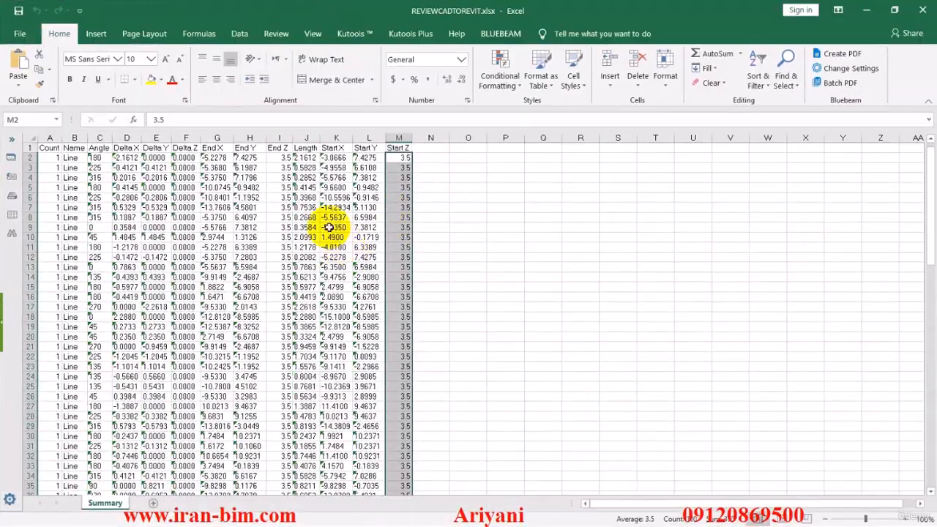
{"action": "left_click", "coordinate": [51, 141]}
{"action": "left_click", "coordinate": [50, 141]}
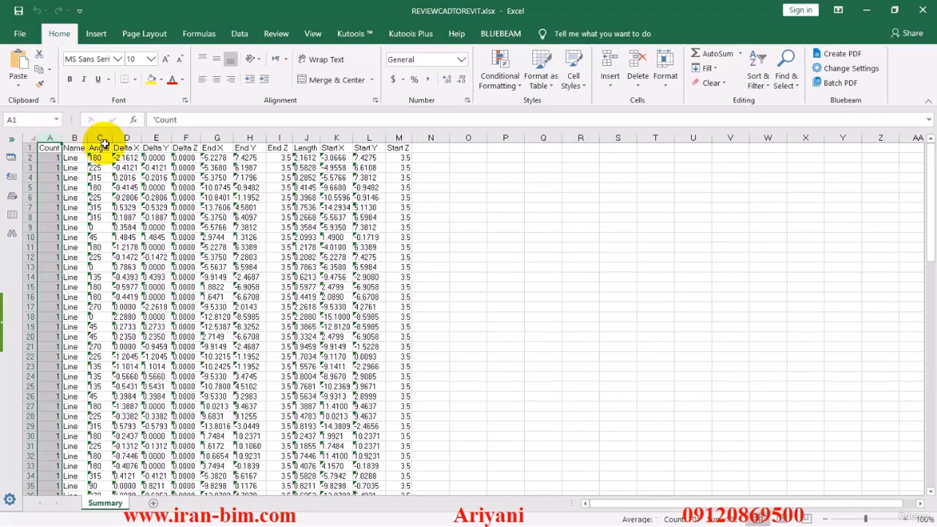
{"action": "left_click_drag", "start_coordinate": [284, 15], "coordinate": [313, 16]}
{"action": "left_click", "coordinate": [863, 216]}
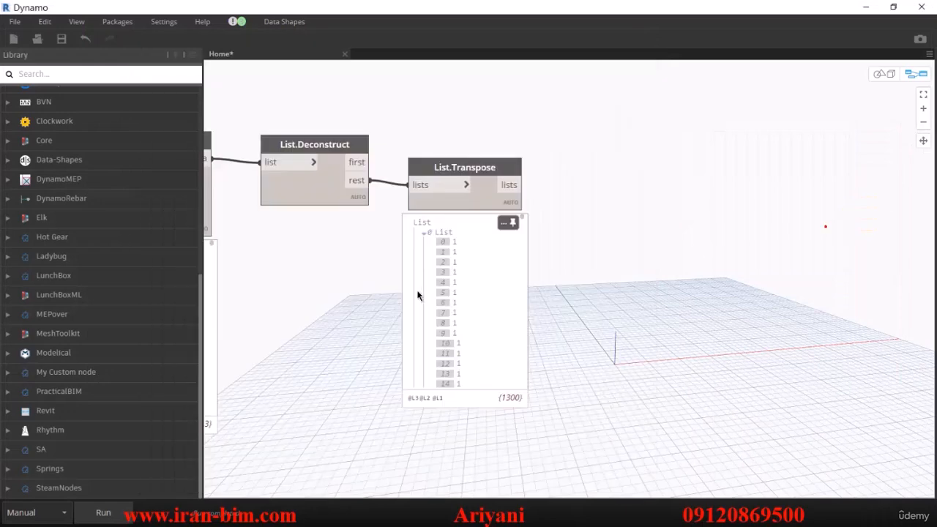
Examine the transposed sublists one by one in the List.Transpose preview, collapsing lists 0 to 5 to reach list 6
{"action": "left_click", "coordinate": [425, 235]}
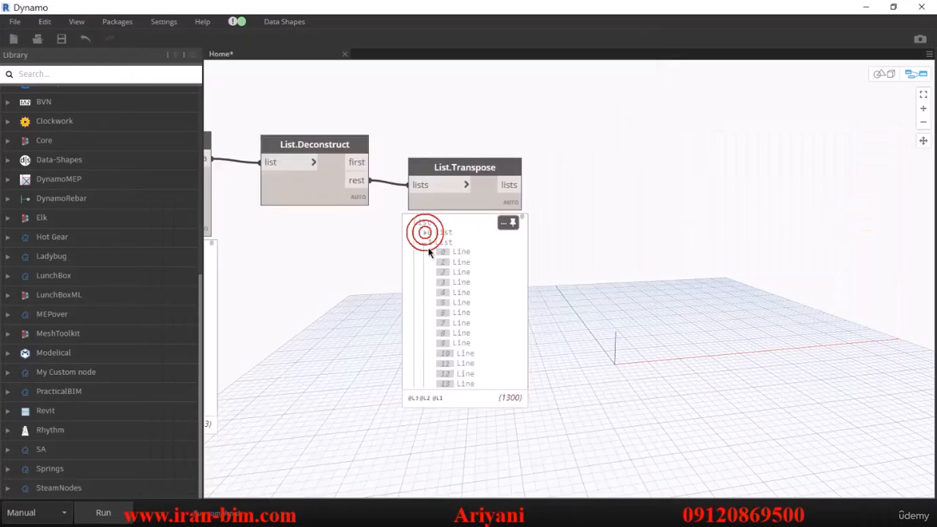
{"action": "left_click", "coordinate": [424, 243]}
{"action": "left_click", "coordinate": [426, 254]}
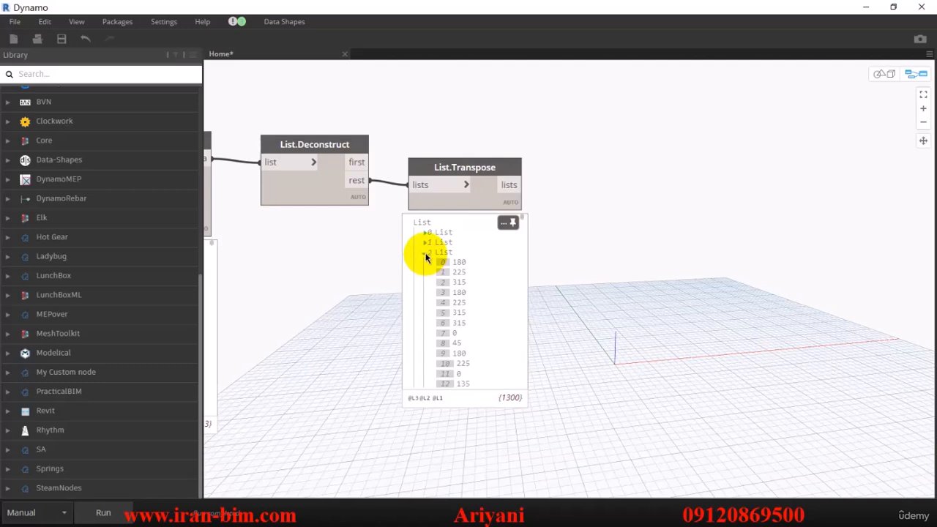
{"action": "left_click", "coordinate": [425, 252]}
{"action": "left_click", "coordinate": [426, 260]}
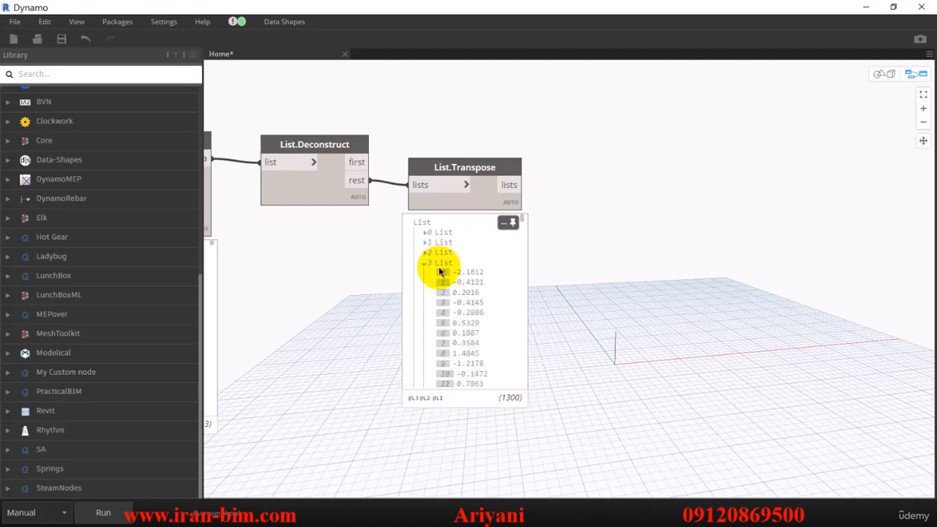
{"action": "left_click", "coordinate": [425, 262]}
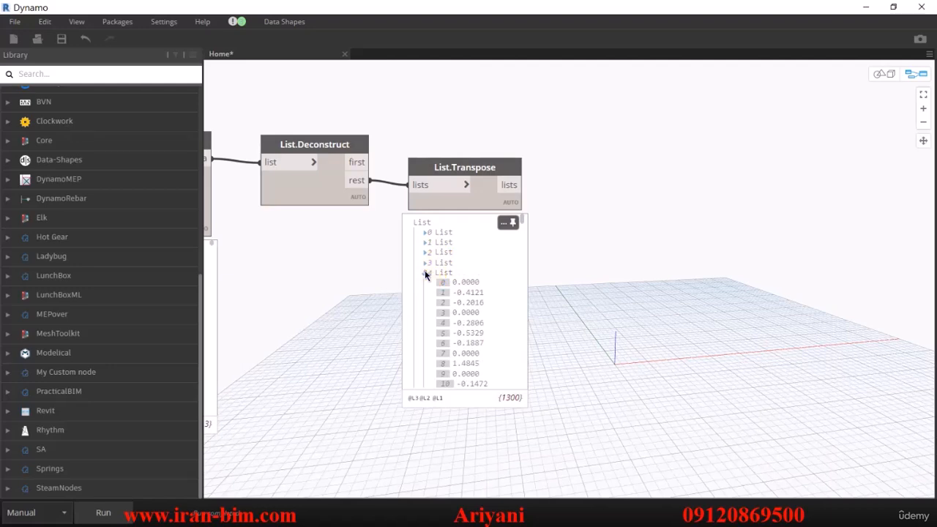
{"action": "left_click", "coordinate": [424, 273]}
{"action": "left_click", "coordinate": [425, 281]}
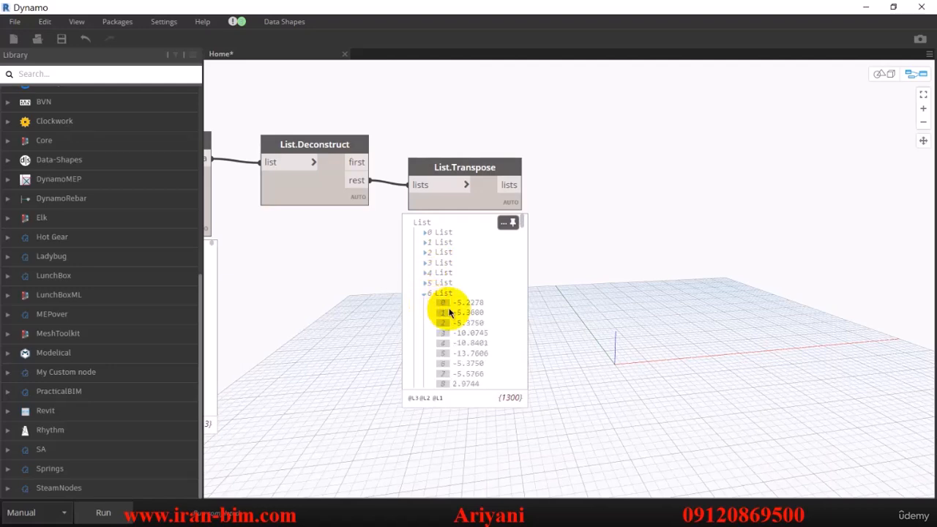
Add a List.GetItemAtIndex node in the open canvas space beside List.Transpose
{"action": "middle_click_drag", "start_coordinate": [564, 333], "coordinate": [550, 263]}
{"action": "middle_click_drag", "start_coordinate": [533, 214], "coordinate": [465, 322]}
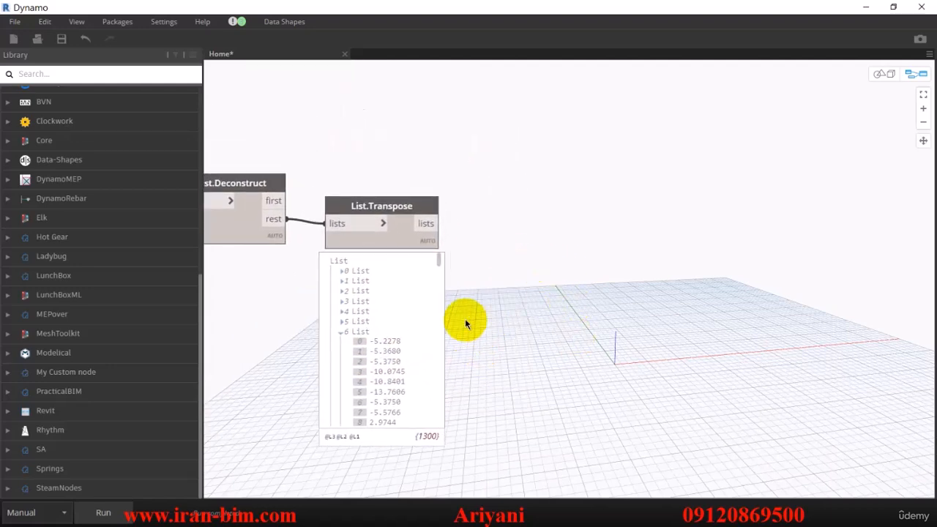
{"action": "middle_click_drag", "start_coordinate": [552, 226], "coordinate": [554, 249]}
{"action": "right_click", "coordinate": [561, 183]}
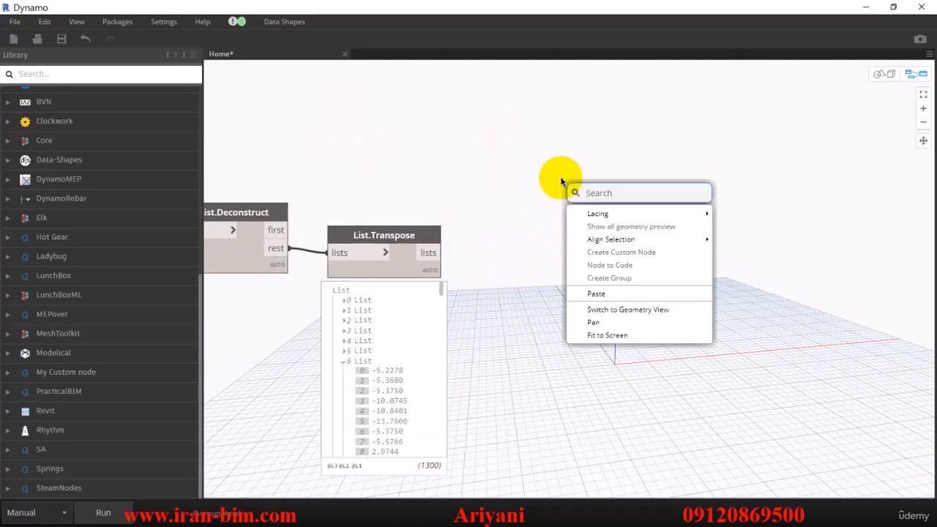
{"action": "type", "text": "GETIT"}
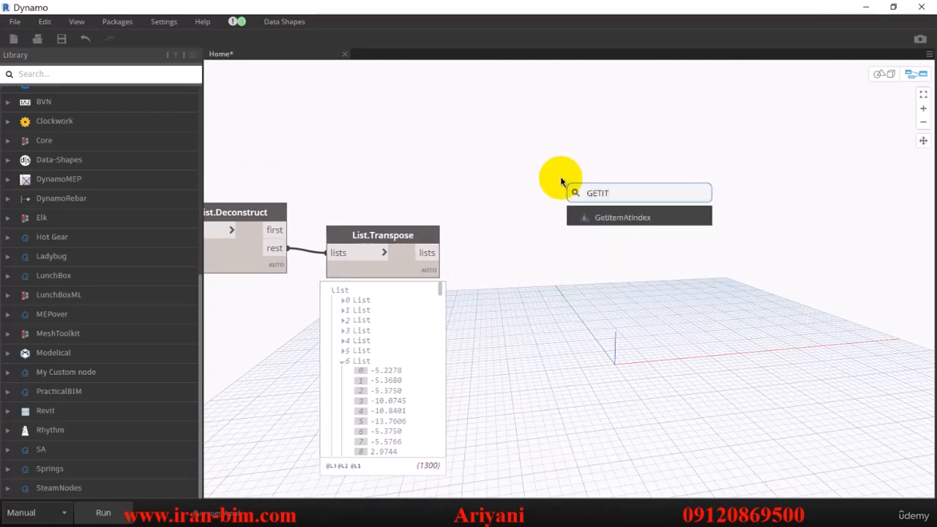
{"action": "left_click", "coordinate": [641, 219]}
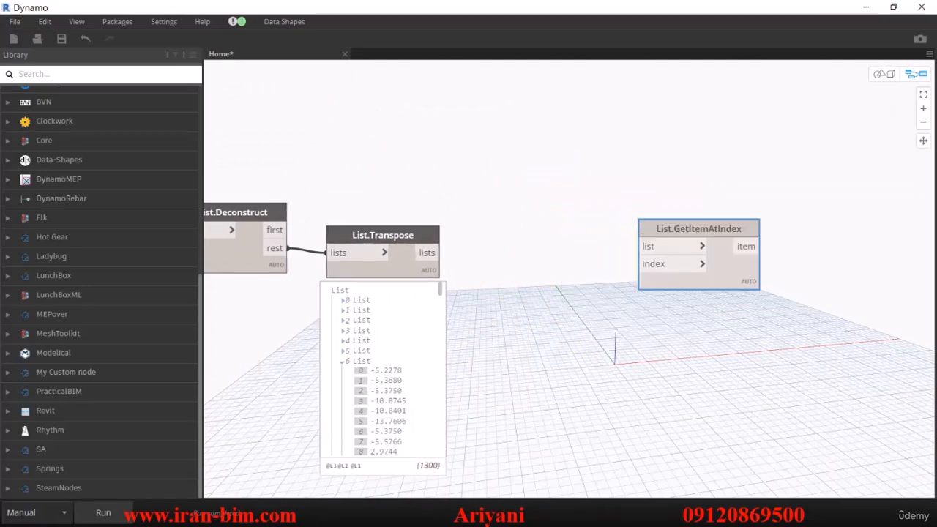
Examine the positions of the End X, Y, Z and Start X, Y, Z columns in REVIEWCADTOREVIT.xlsx and return to Dynamo
{"action": "left_click_drag", "start_coordinate": [935, 142], "coordinate": [412, 78]}
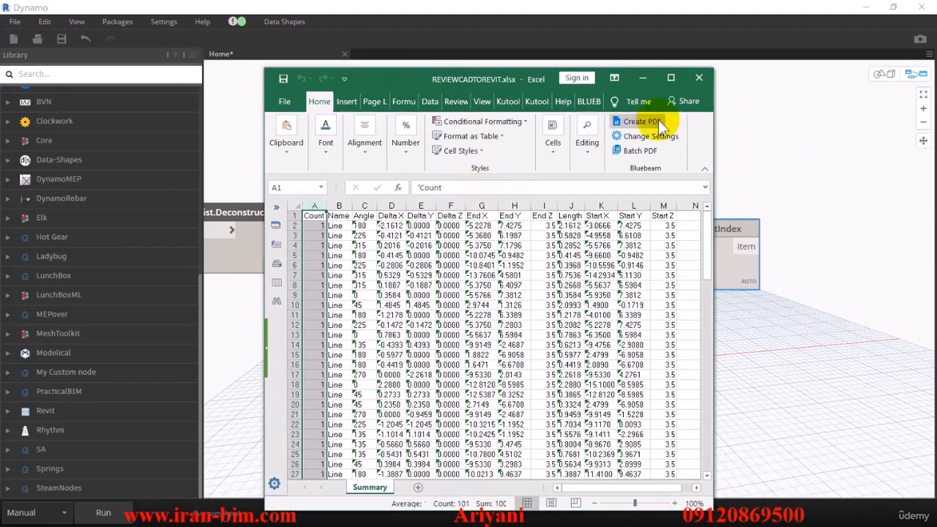
{"action": "left_click", "coordinate": [670, 78]}
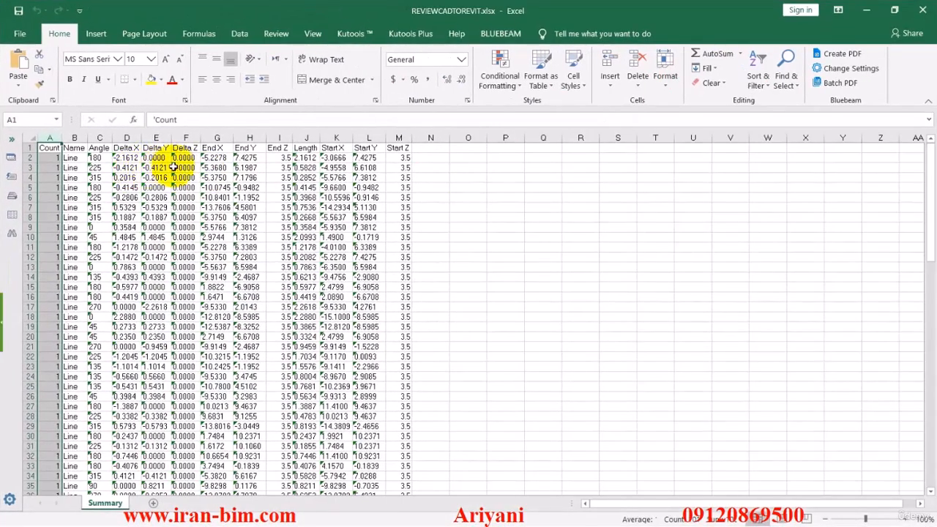
{"action": "left_click", "coordinate": [216, 137]}
{"action": "left_click", "coordinate": [249, 138]}
{"action": "left_click", "coordinate": [280, 137]}
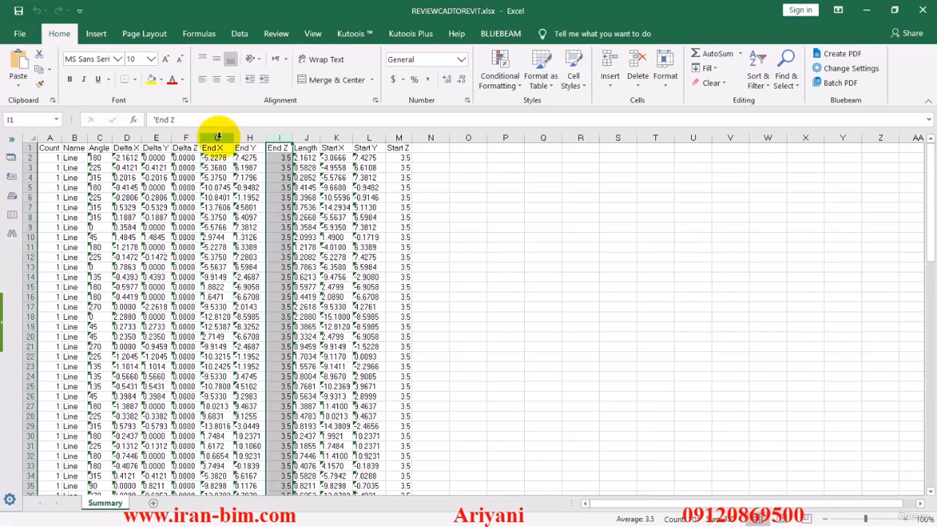
{"action": "left_click_drag", "start_coordinate": [217, 138], "coordinate": [398, 139]}
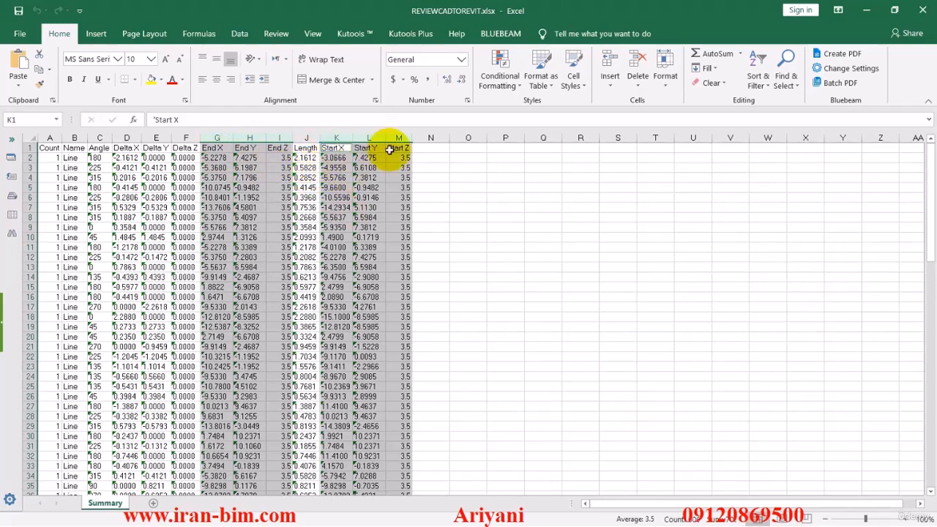
{"action": "left_click_drag", "start_coordinate": [381, 14], "coordinate": [827, 195]}
{"action": "left_click", "coordinate": [895, 191]}
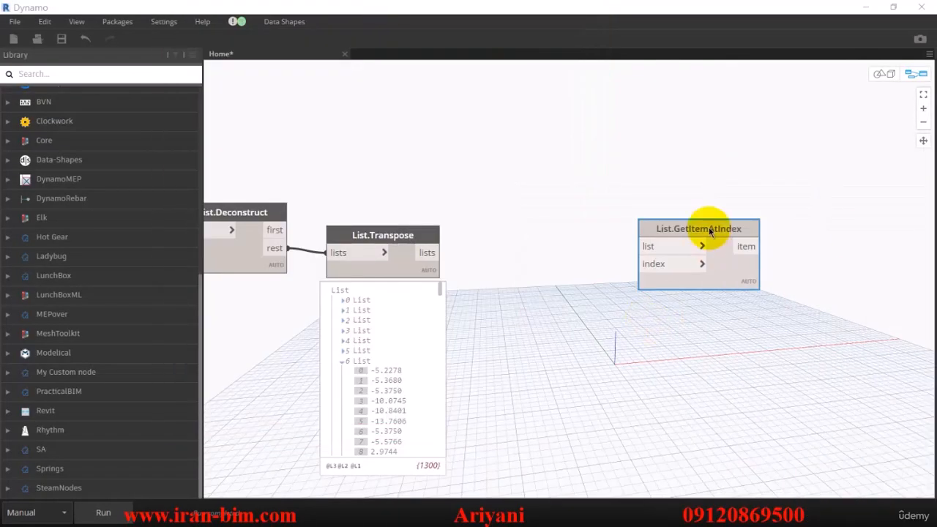
Move the List.GetItemAtIndex node above List.Transpose and paste two copies of it
{"action": "left_click_drag", "start_coordinate": [707, 226], "coordinate": [642, 43]}
{"action": "middle_click_drag", "start_coordinate": [664, 119], "coordinate": [644, 245]}
{"action": "scroll", "coordinate": [645, 245], "scroll_direction": "down", "scroll_amount": 2}
{"action": "left_click_drag", "start_coordinate": [645, 221], "coordinate": [649, 169]}
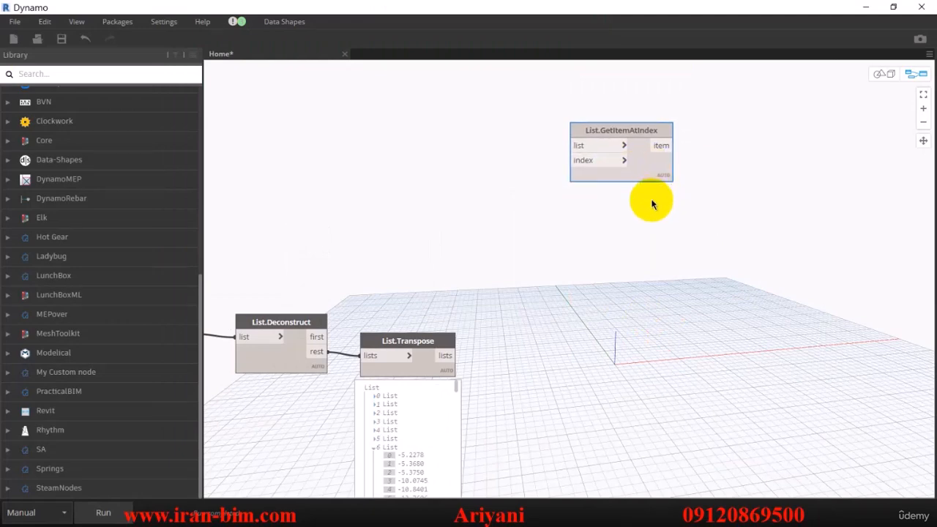
{"action": "key", "text": "ctrl+v"}
{"action": "key", "text": "ctrl+v"}
Arrange the three List.GetItemAtIndex nodes in an evenly spaced, left-aligned column beside List.Transpose
{"action": "left_click_drag", "start_coordinate": [743, 262], "coordinate": [529, 93]}
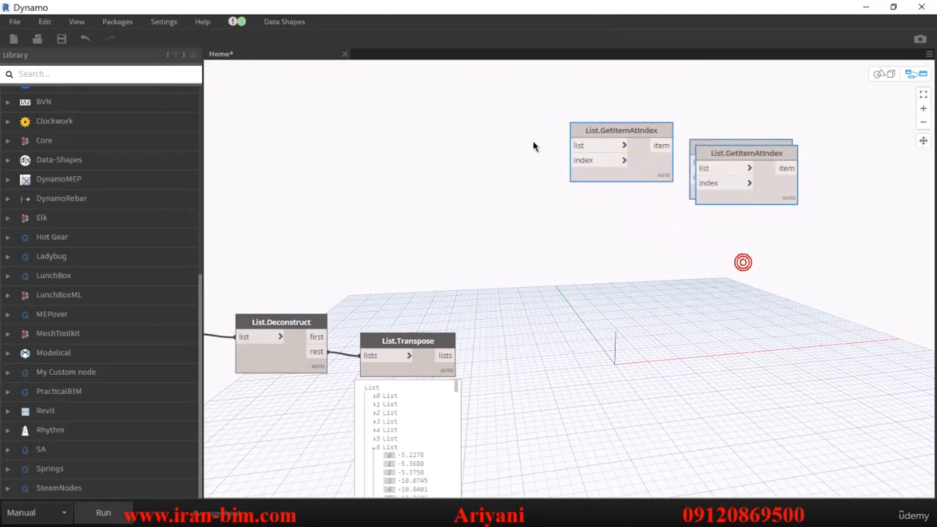
{"action": "right_click", "coordinate": [521, 130]}
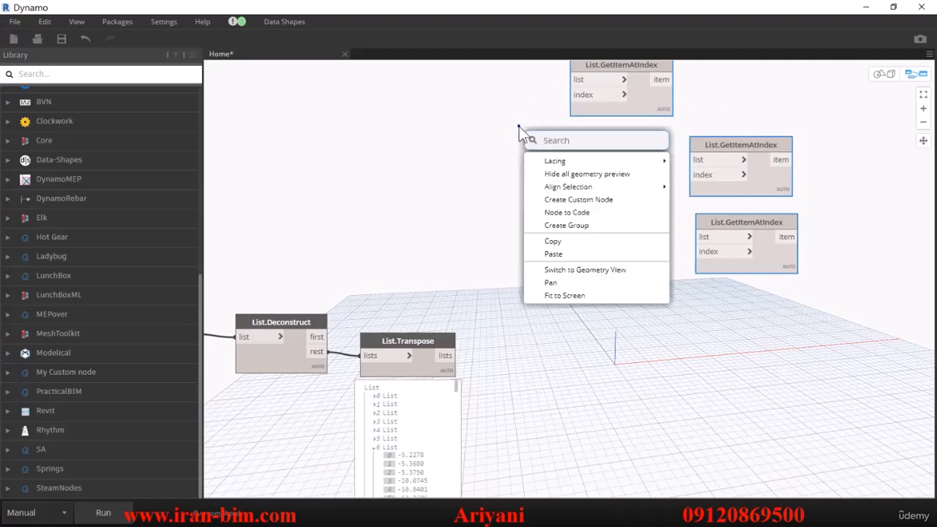
{"action": "mouse_move", "coordinate": [643, 188]}
{"action": "left_click", "coordinate": [704, 203]}
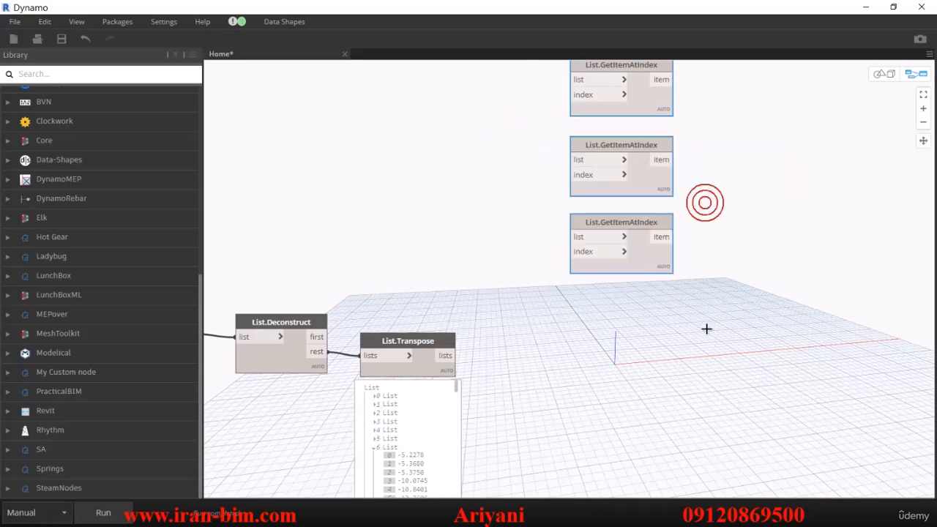
{"action": "mouse_move", "coordinate": [707, 329]}
{"action": "left_mouse_down"}
{"action": "mouse_move", "coordinate": [552, 65]}
{"action": "mouse_move", "coordinate": [519, 113]}
{"action": "mouse_move", "coordinate": [524, 89]}
{"action": "left_mouse_up"}
{"action": "right_click", "coordinate": [521, 114]}
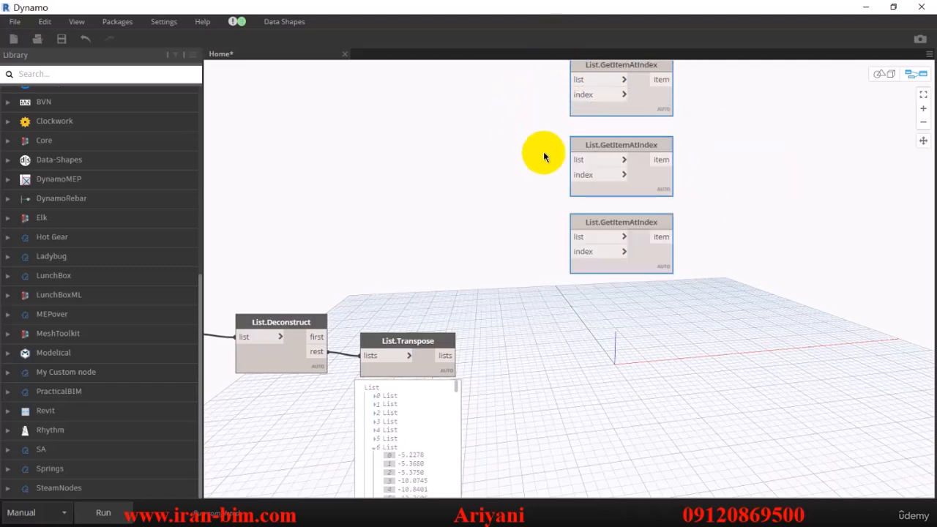
{"action": "left_click_drag", "start_coordinate": [639, 265], "coordinate": [638, 353]}
{"action": "left_click", "coordinate": [485, 324]}
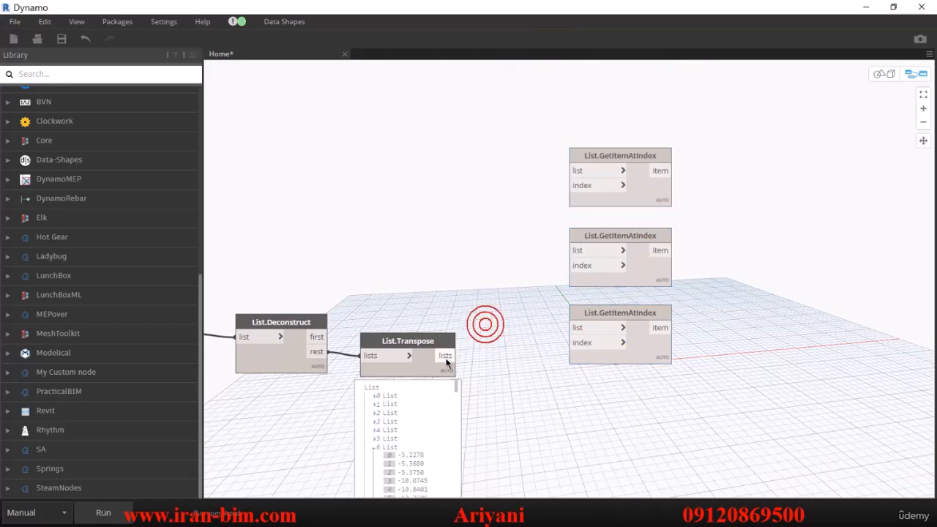
Connect the List.Transpose lists output to the list input of all three List.GetItemAtIndex nodes
{"action": "left_click", "coordinate": [446, 358]}
{"action": "left_click", "coordinate": [570, 172]}
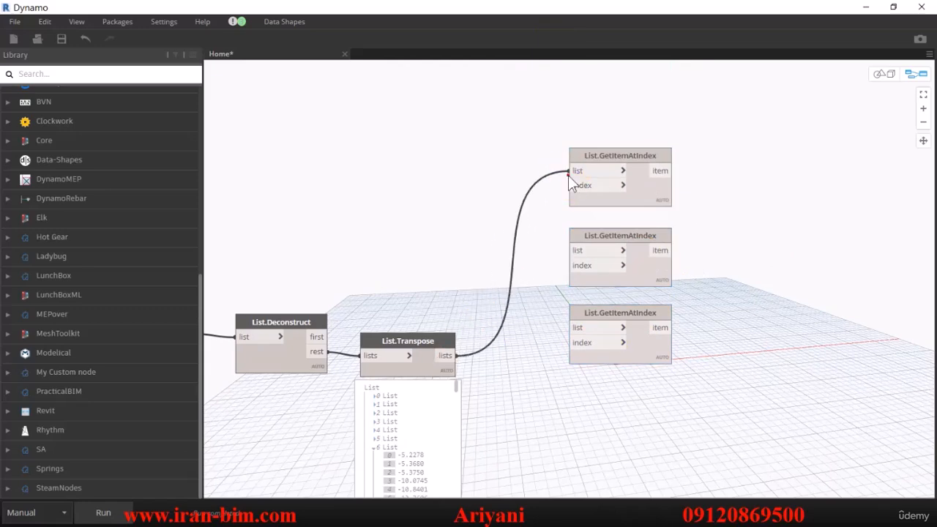
{"action": "left_click", "coordinate": [445, 357]}
{"action": "left_click", "coordinate": [599, 323]}
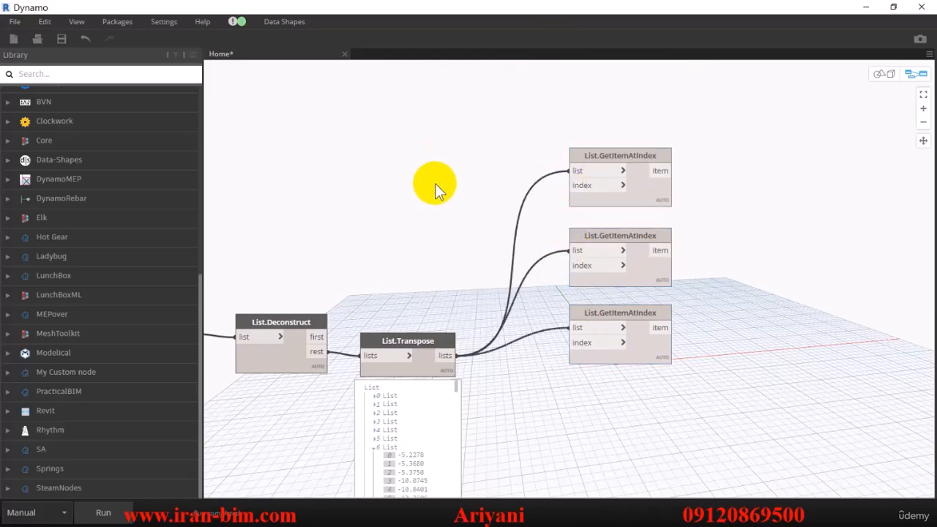
Add a Code Block above List.Transpose with the separate index lines 6;, 7; and 8;
{"action": "double_click", "coordinate": [449, 206]}
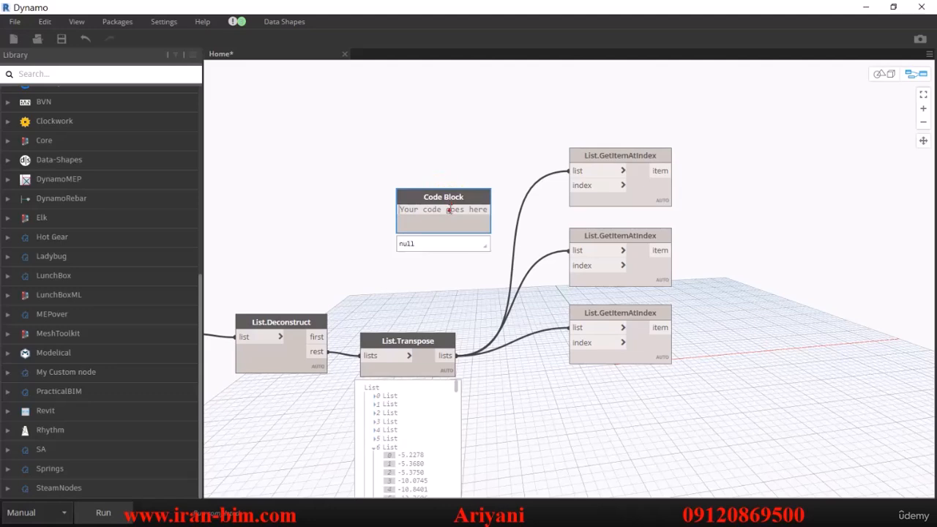
{"action": "left_click", "coordinate": [450, 210]}
{"action": "type", "text": "6"}
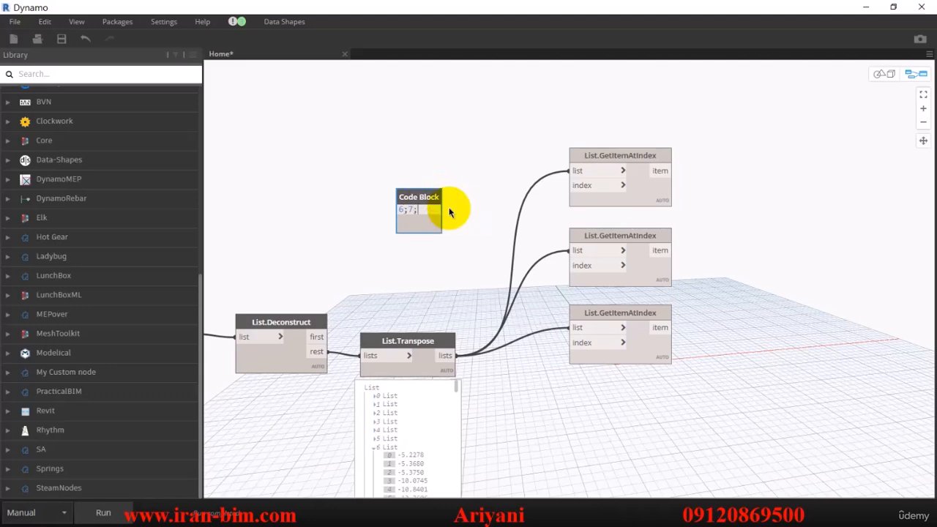
{"action": "type", "text": "; 7; 8"}
{"action": "left_click", "coordinate": [476, 197]}
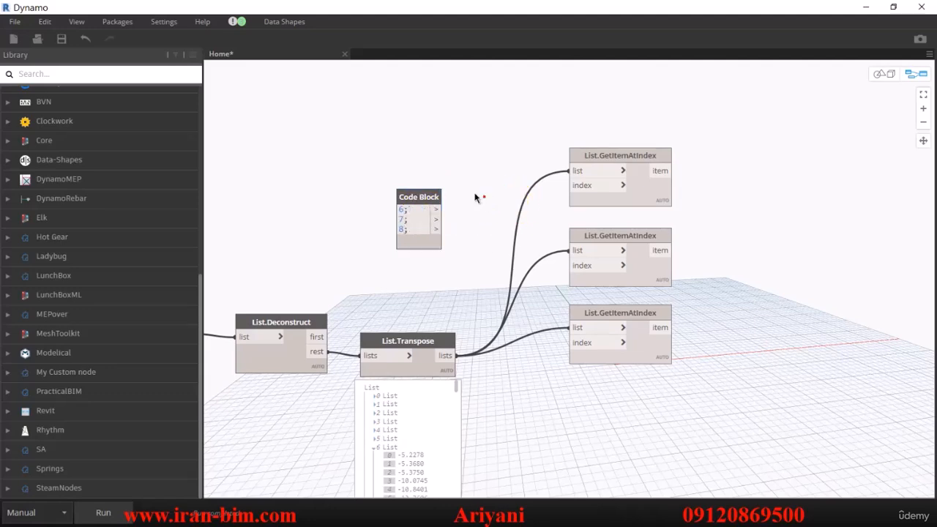
Move the Code Block closer and connect its outputs 6, 7 and 8 to the three nodes' index inputs in order
{"action": "left_click_drag", "start_coordinate": [427, 200], "coordinate": [572, 185]}
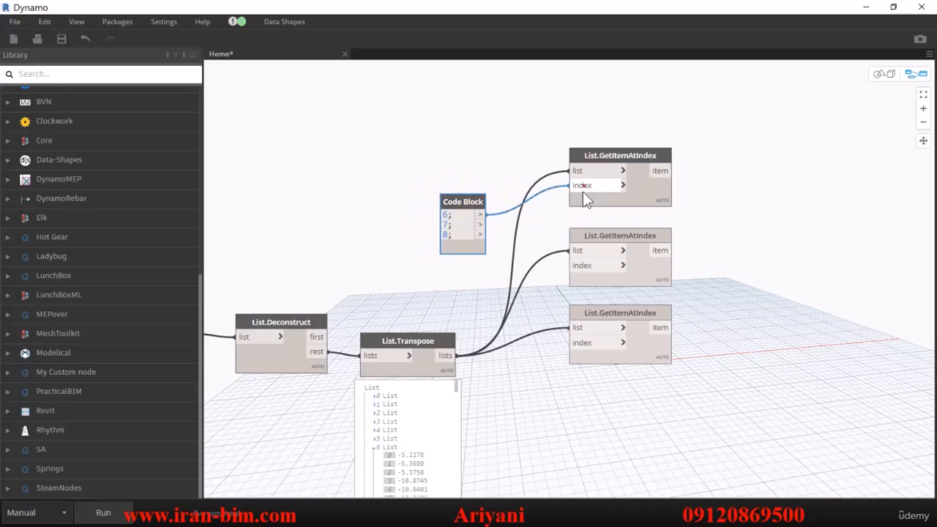
{"action": "left_click_drag", "start_coordinate": [480, 225], "coordinate": [571, 265]}
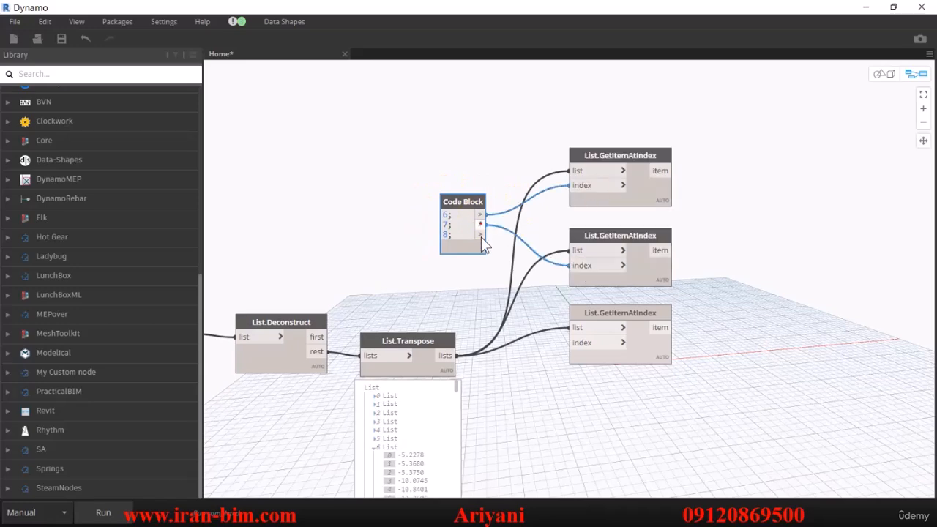
{"action": "left_click", "coordinate": [582, 347]}
Run the graph and check the output preview of the lowest List.GetItemAtIndex node
{"action": "middle_click_drag", "start_coordinate": [653, 340], "coordinate": [602, 283]}
{"action": "left_click", "coordinate": [109, 516]}
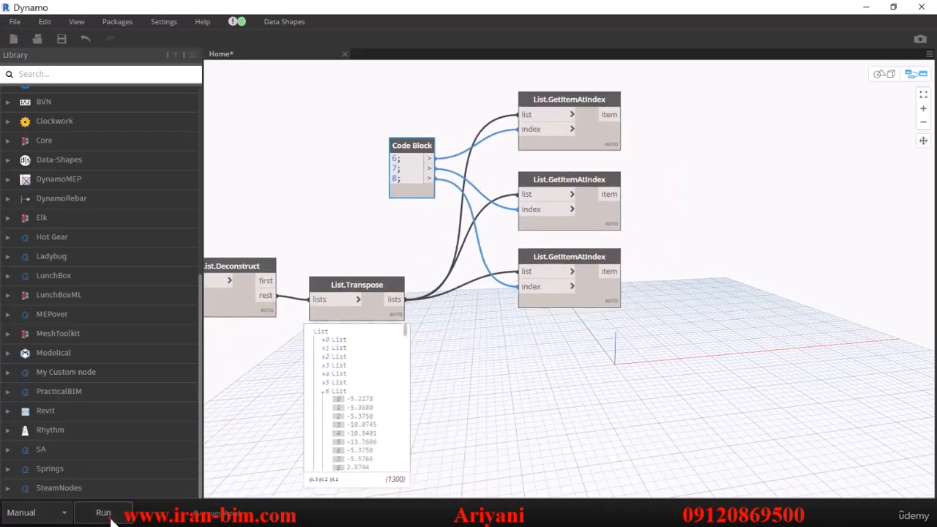
{"action": "mouse_move", "coordinate": [613, 312]}
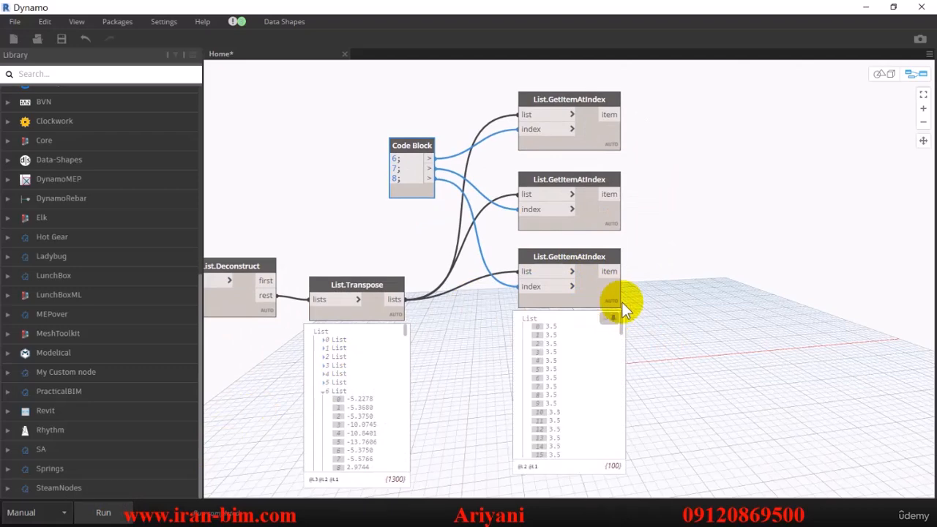
Duplicate the Code Block with its three List.GetItemAtIndex nodes and place the copies below the originals
{"action": "scroll", "coordinate": [621, 302], "scroll_direction": "down", "scroll_amount": 3}
{"action": "middle_click_drag", "start_coordinate": [633, 327], "coordinate": [614, 300]}
{"action": "left_click_drag", "start_coordinate": [627, 314], "coordinate": [478, 148]}
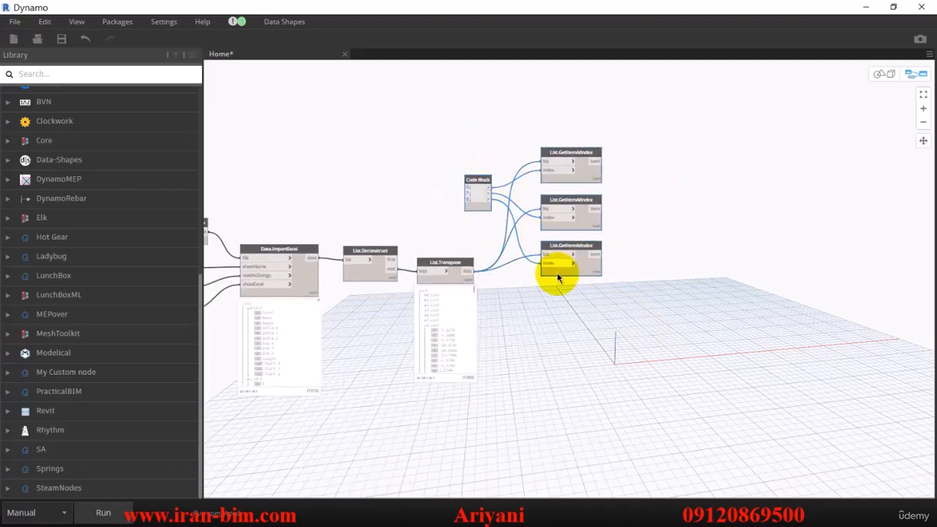
{"action": "key", "text": "ctrl+v"}
{"action": "left_click_drag", "start_coordinate": [739, 264], "coordinate": [607, 335]}
Change the copied Code Block's index values to 10, 11 and 12
{"action": "scroll", "coordinate": [488, 344], "scroll_direction": "up", "scroll_amount": 3}
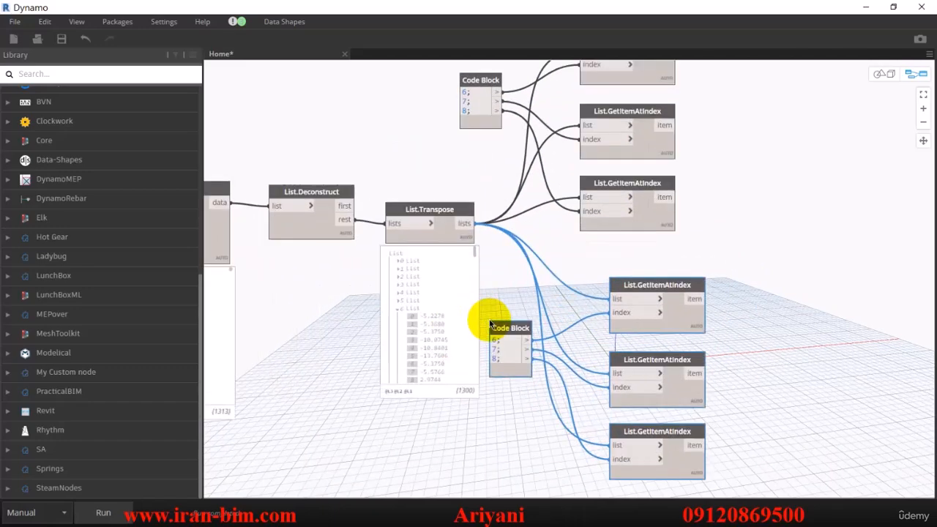
{"action": "double_click", "coordinate": [497, 346]}
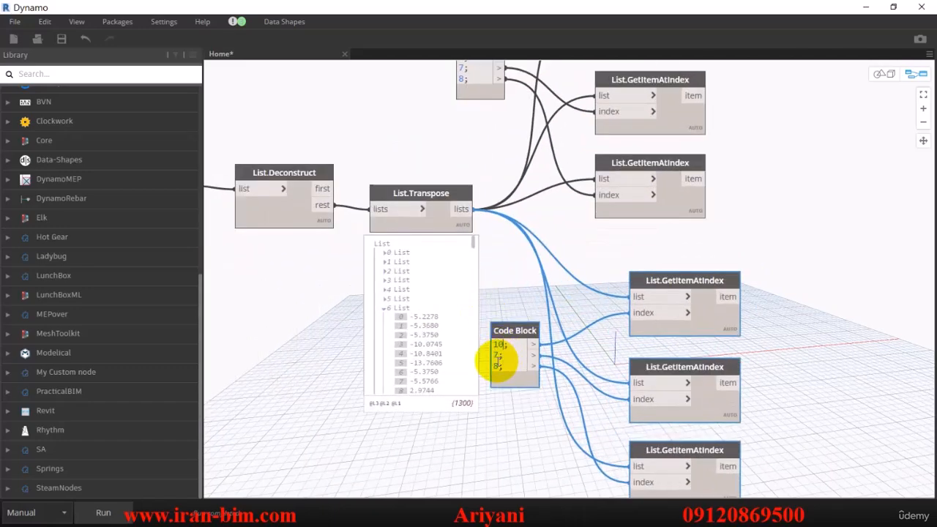
{"action": "left_click", "coordinate": [496, 360]}
{"action": "type", "text": "11; "}
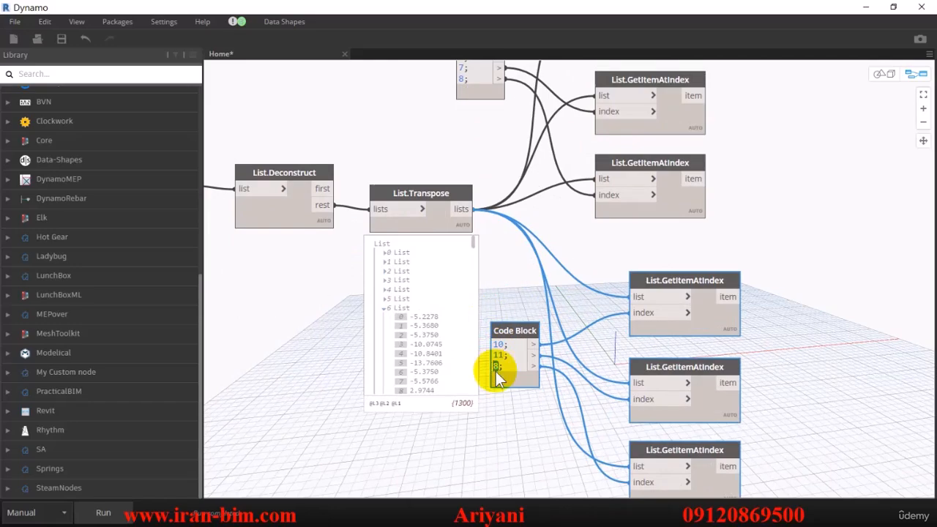
{"action": "type", "text": "12"}
{"action": "left_click", "coordinate": [507, 424]}
Add a Point.ByCoordinates node with x, y, z inputs beside the List.GetItemAtIndex nodes
{"action": "scroll", "coordinate": [355, 403], "scroll_direction": "down", "scroll_amount": 3}
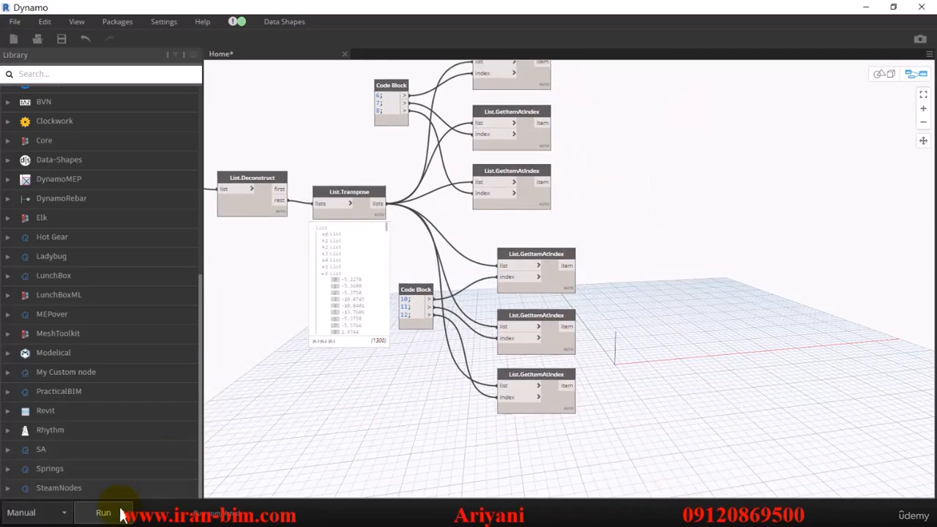
{"action": "middle_click_drag", "start_coordinate": [485, 318], "coordinate": [453, 354]}
{"action": "right_click", "coordinate": [563, 175]}
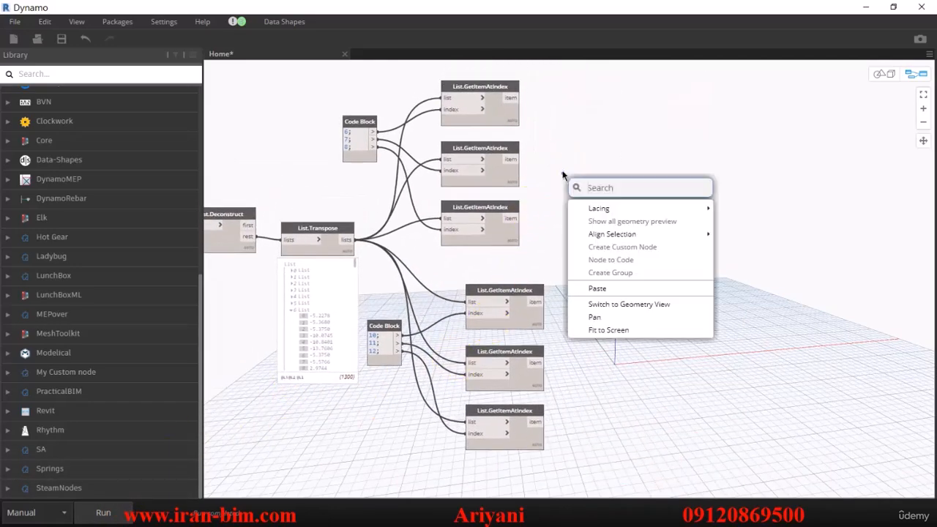
{"action": "type", "text": "point"}
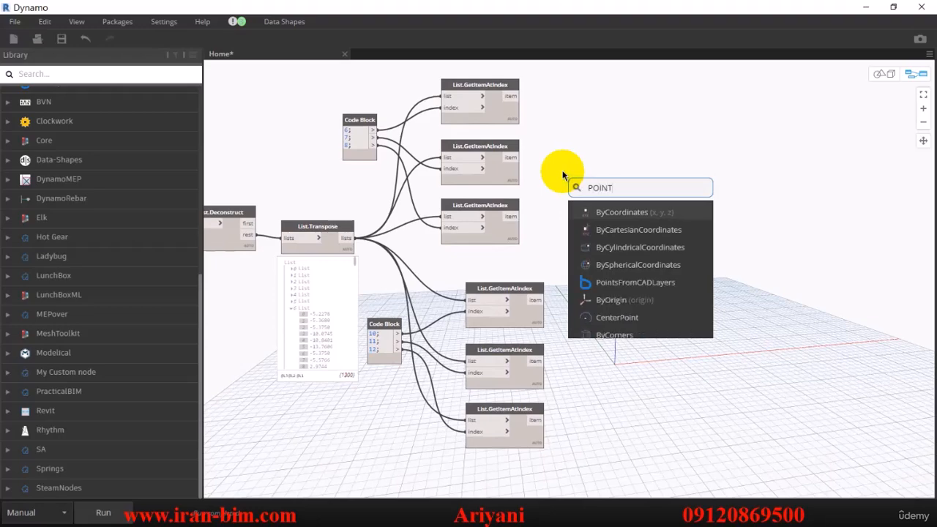
{"action": "left_click", "coordinate": [601, 214]}
{"action": "left_click", "coordinate": [604, 213]}
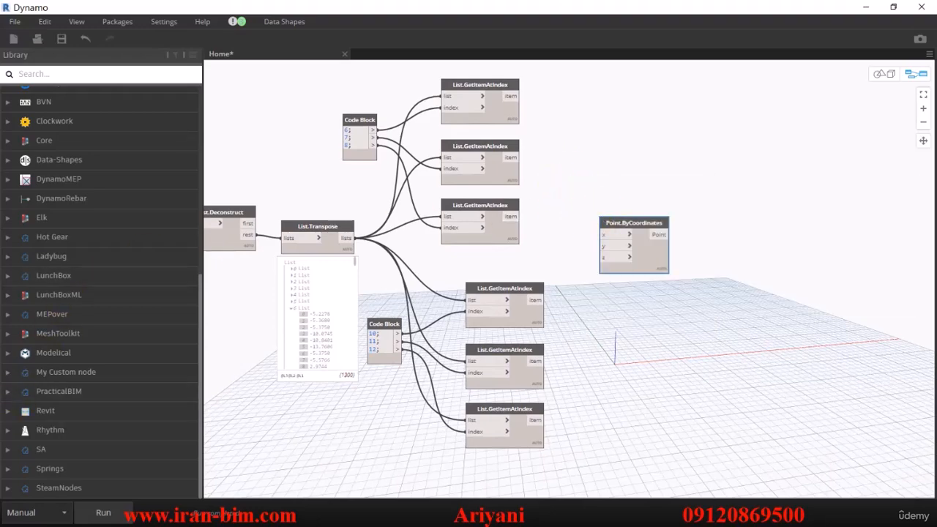